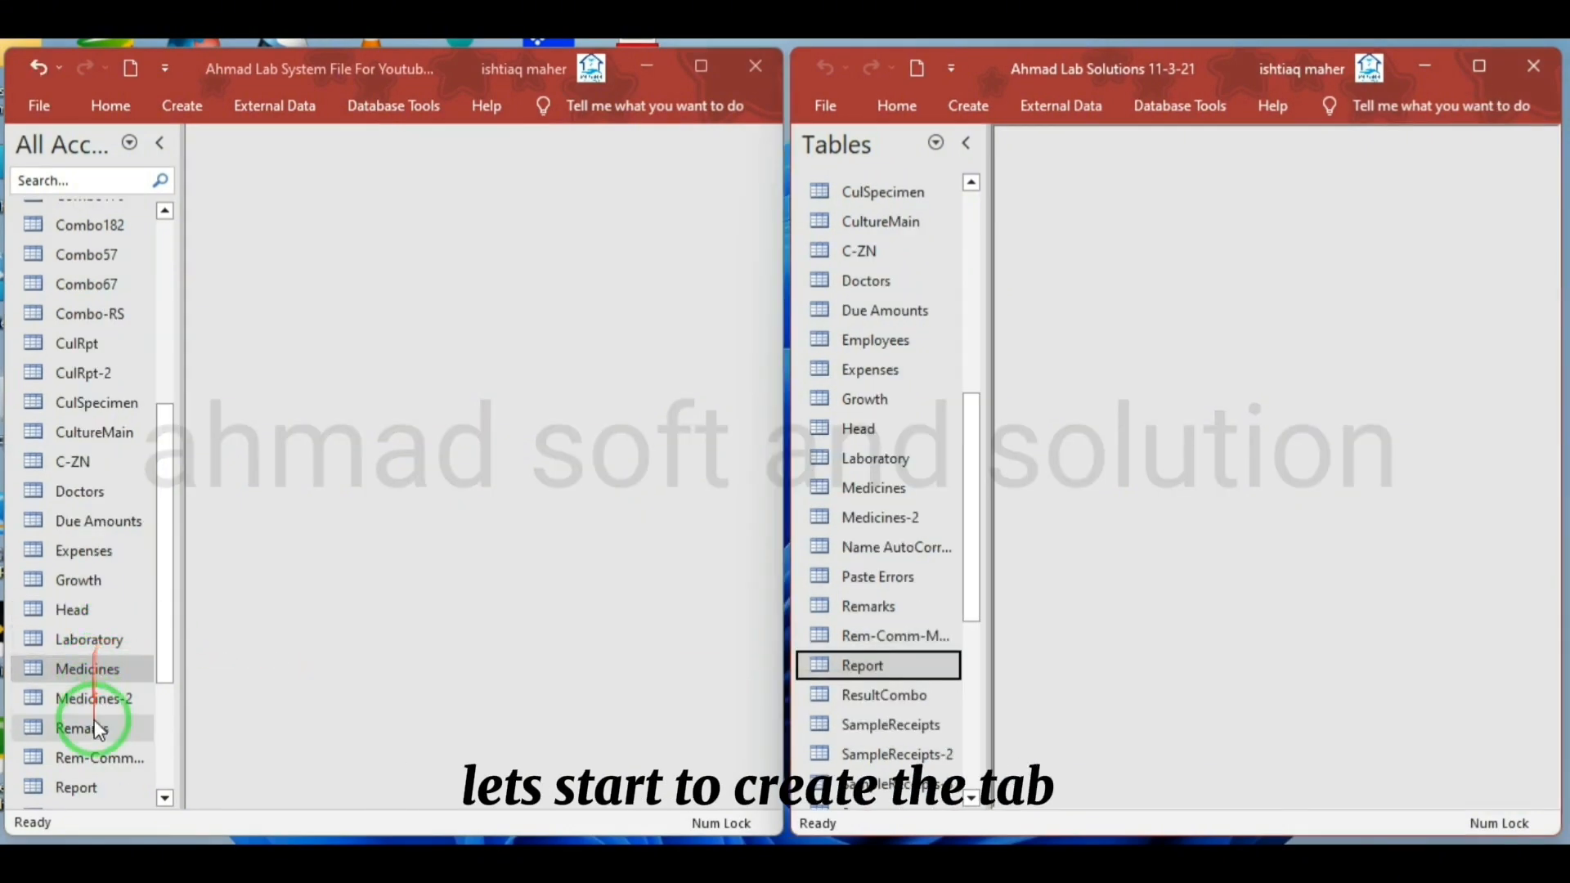
click(94, 789)
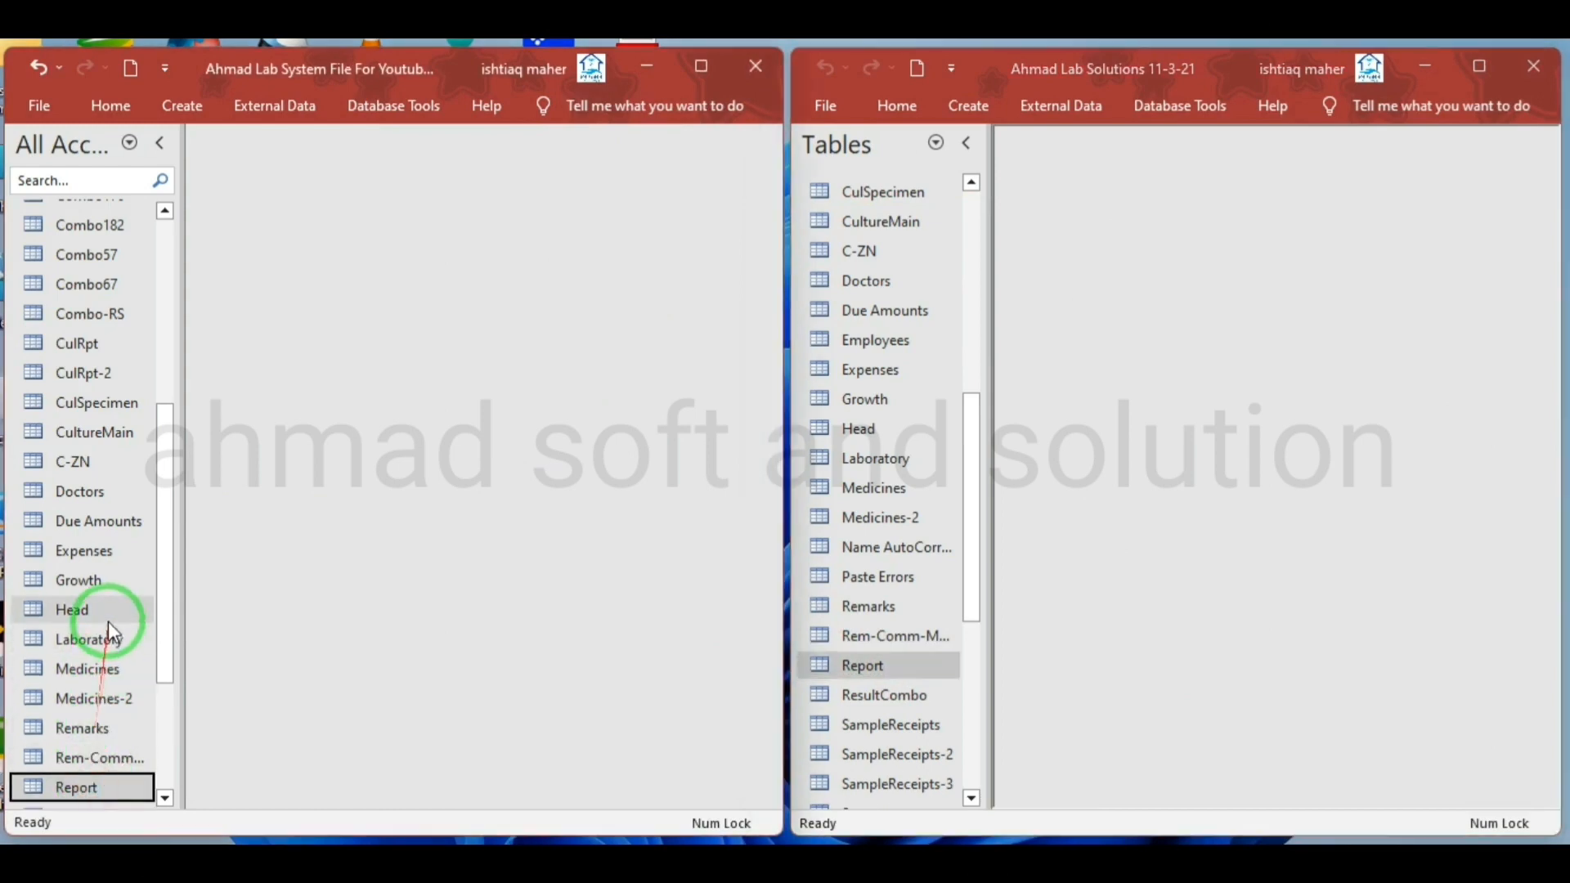
scroll(108, 621, down, 2)
click(889, 696)
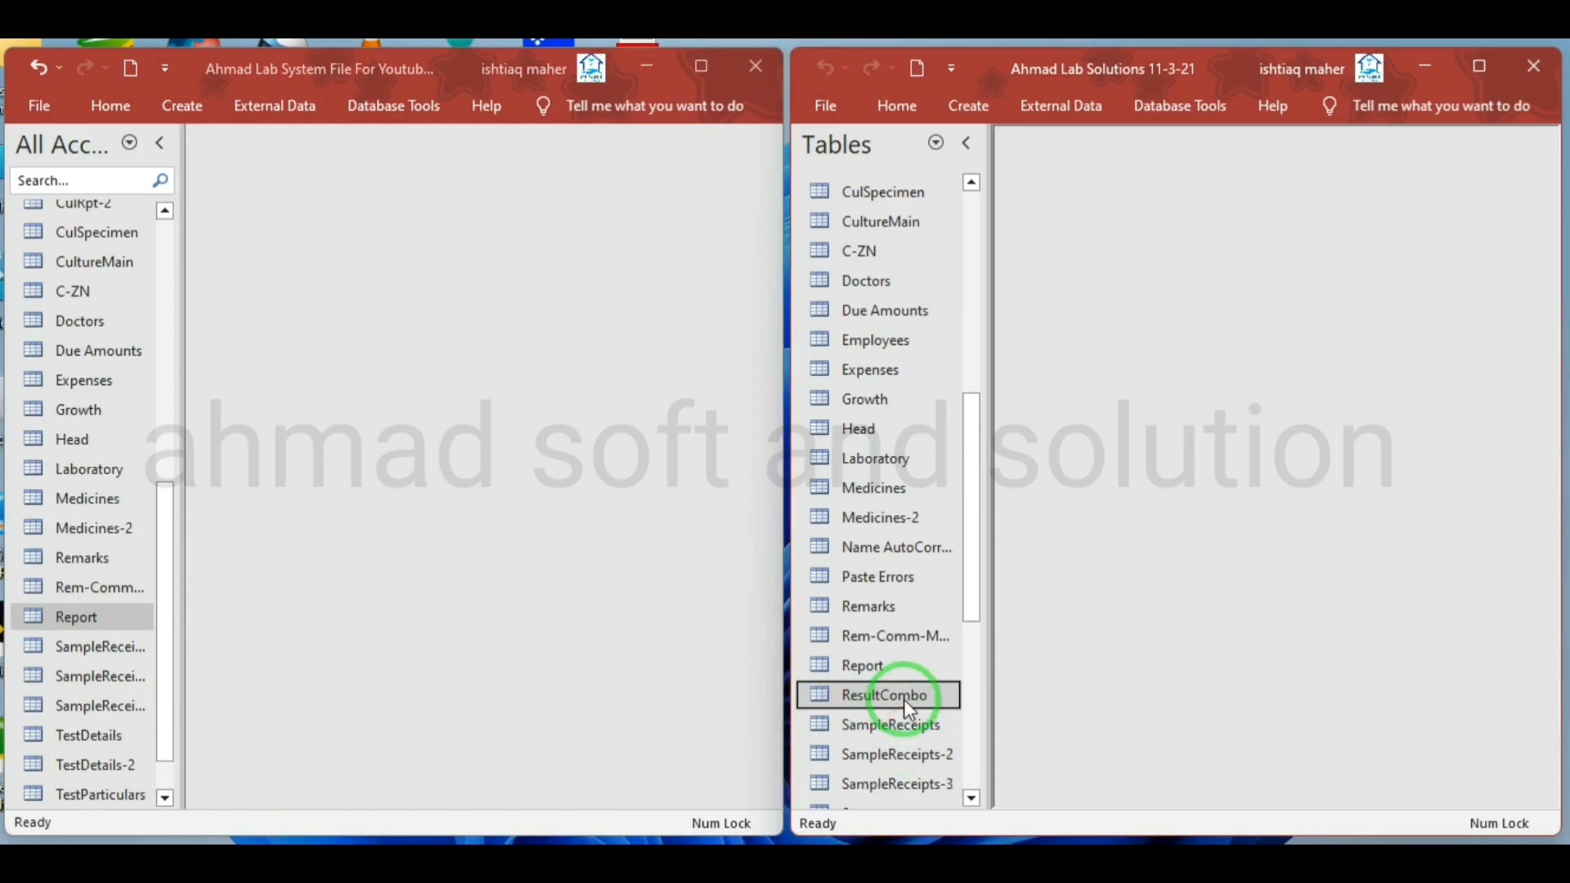
right_click(904, 696)
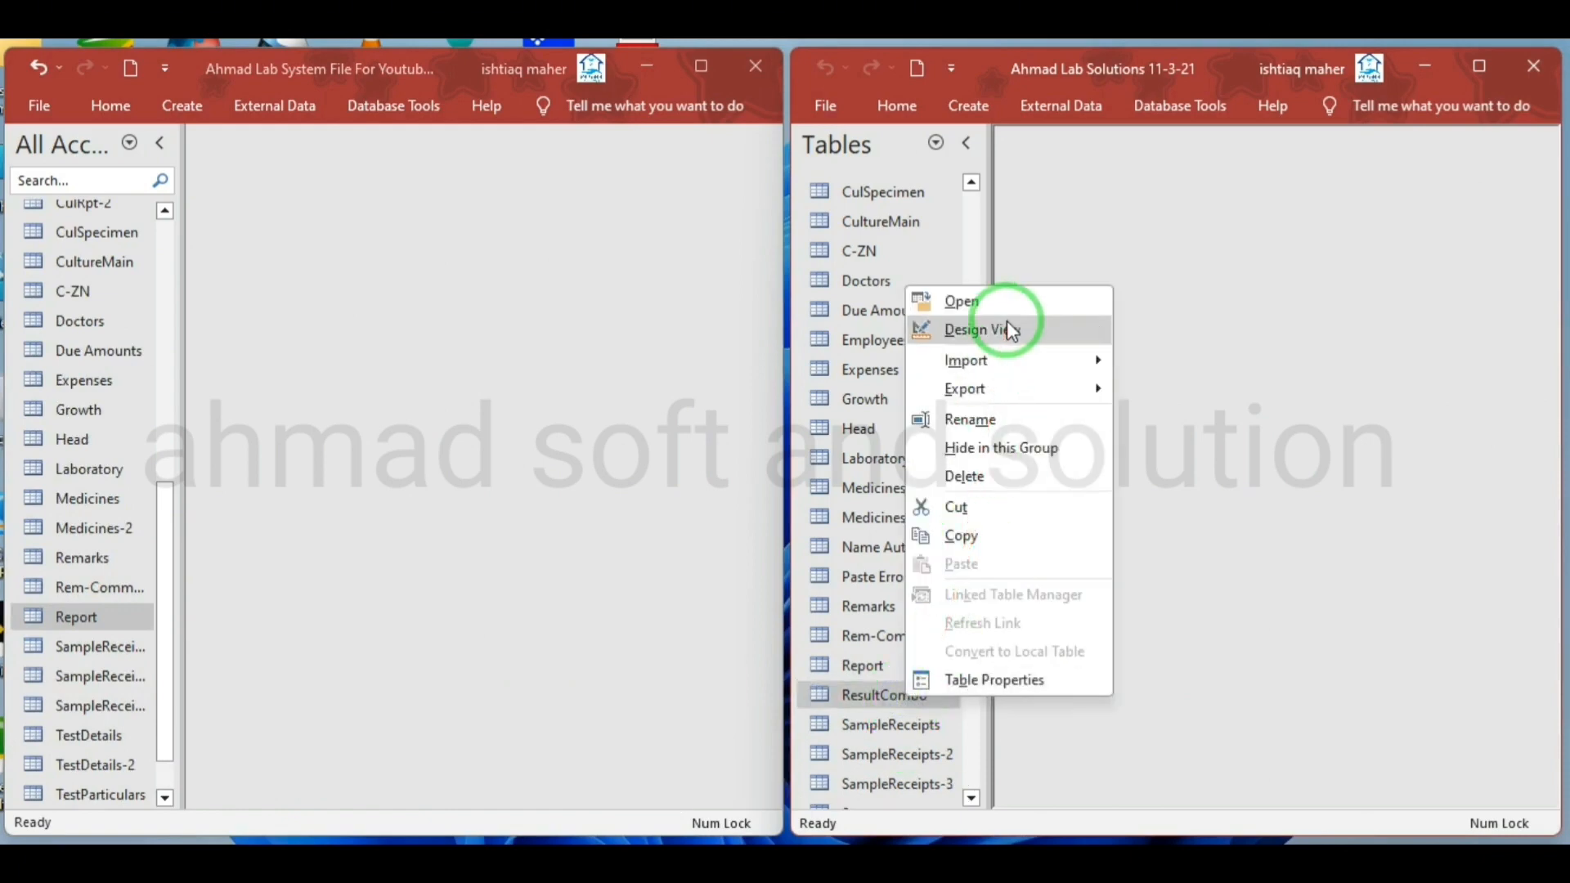
click(971, 420)
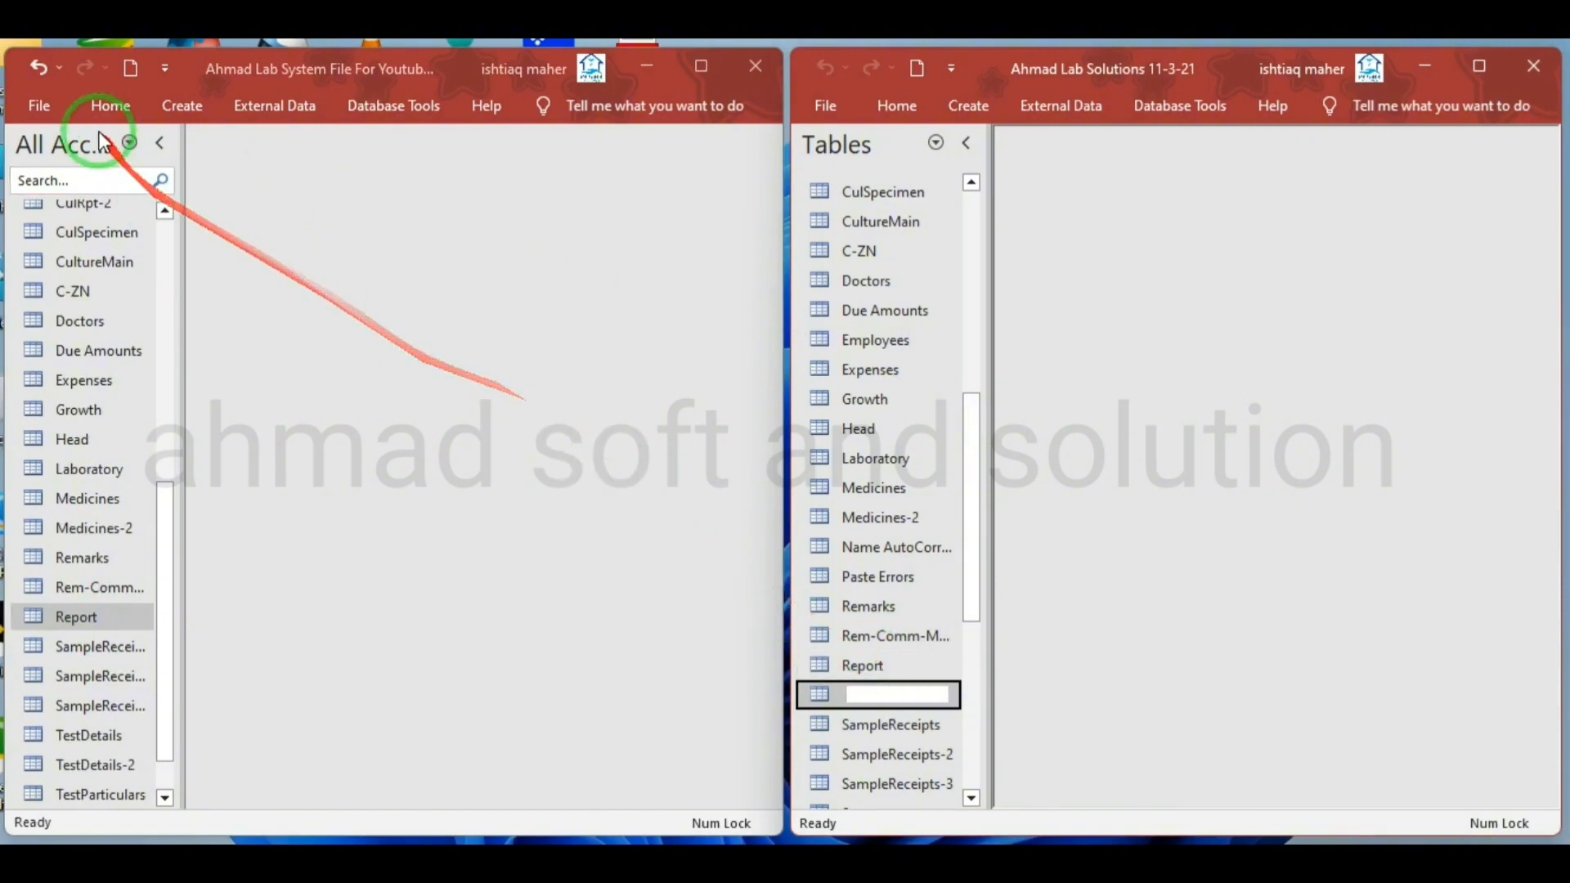
click(37, 65)
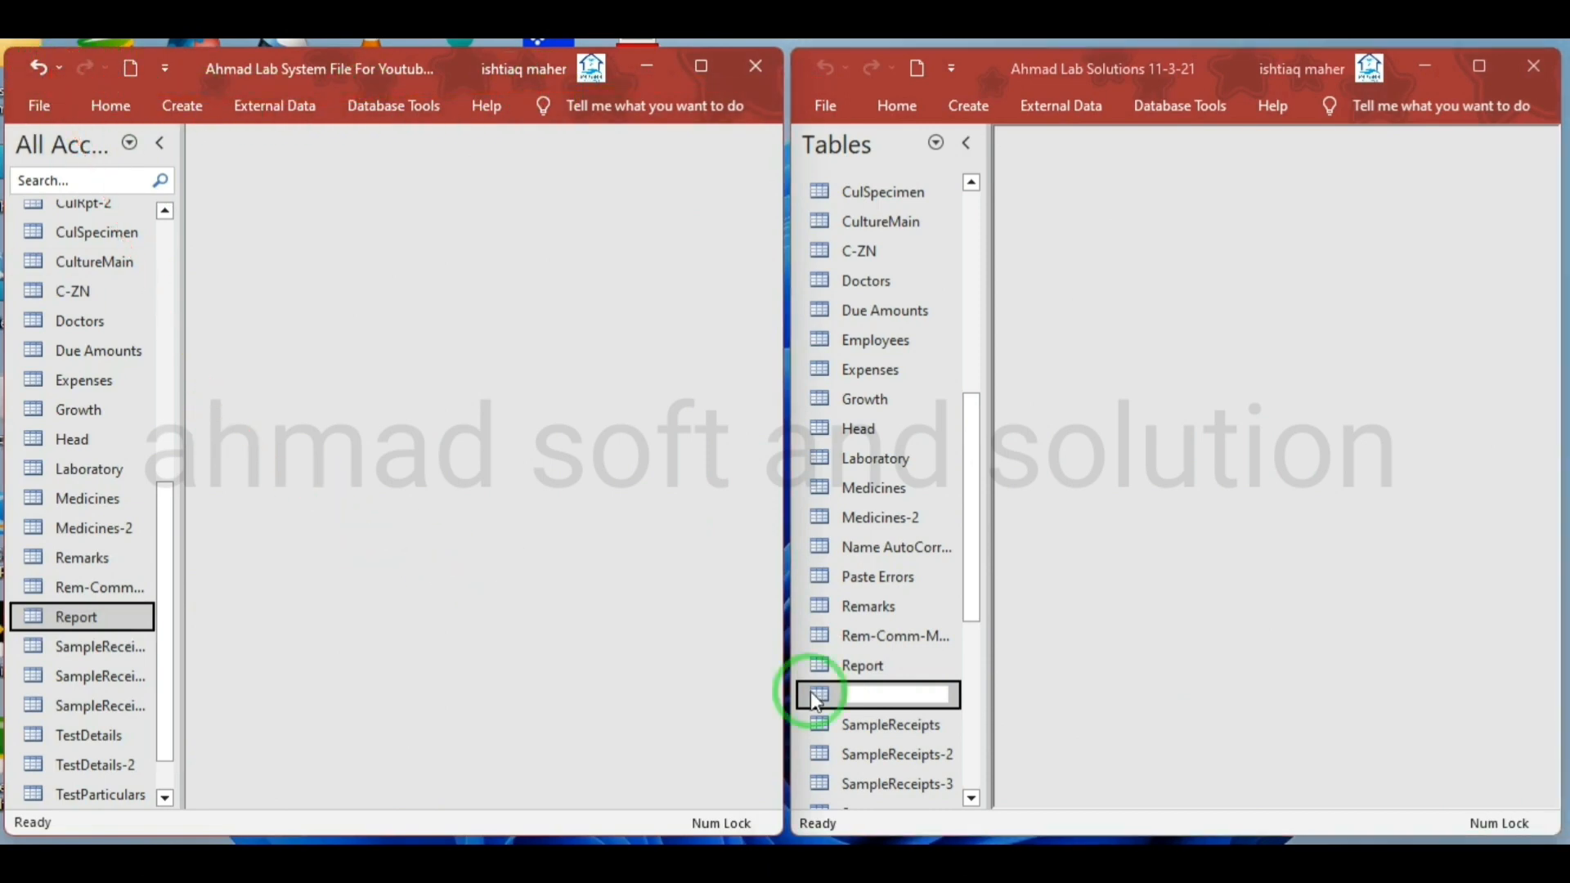
click(1103, 357)
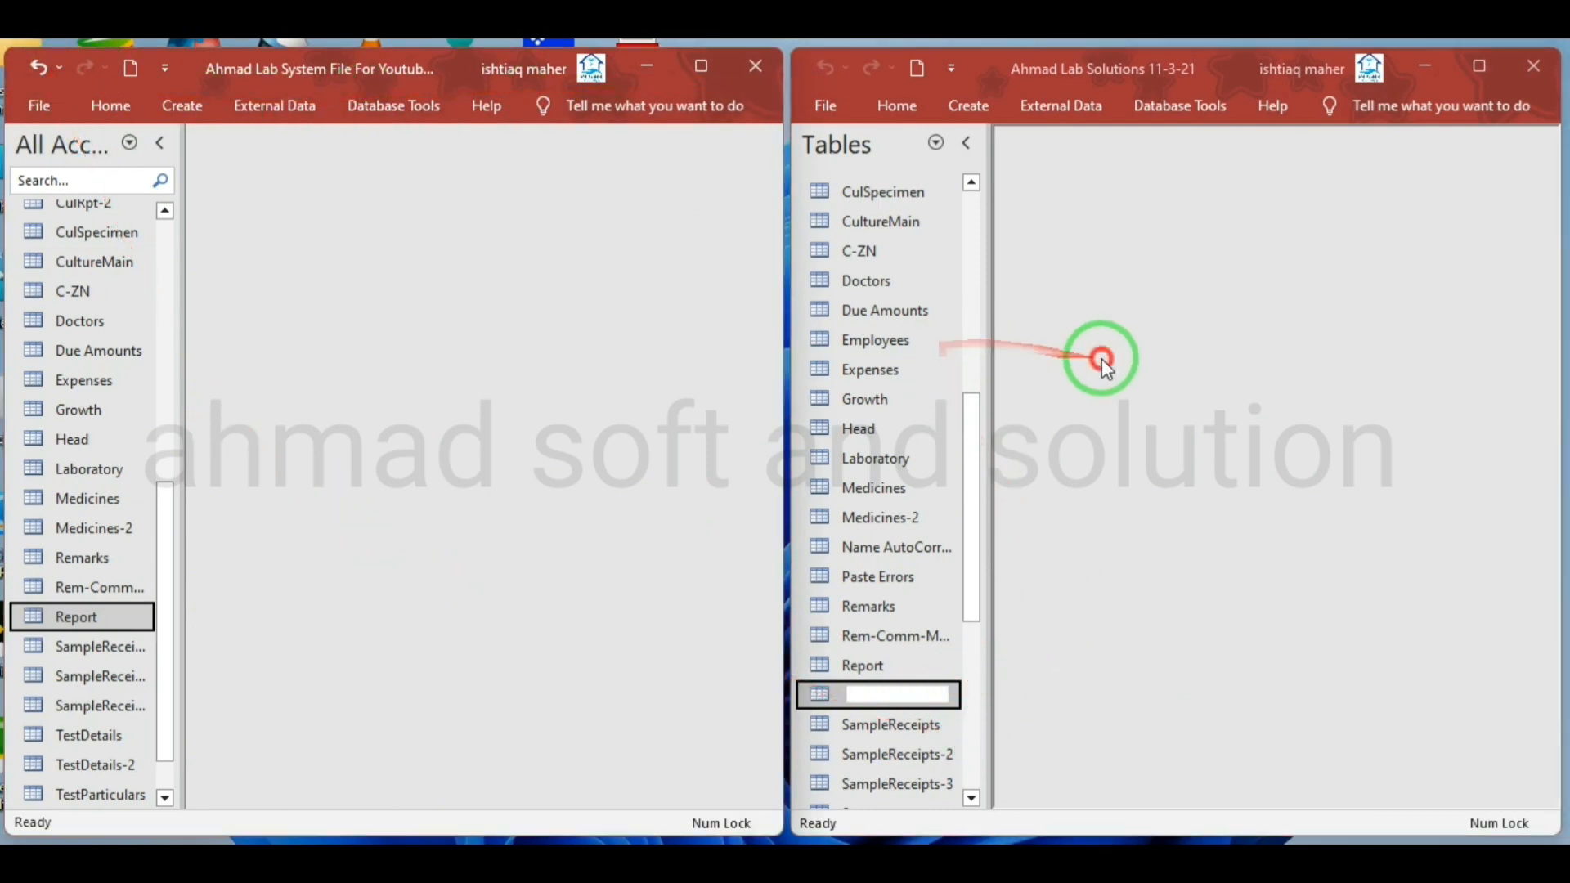
click(741, 520)
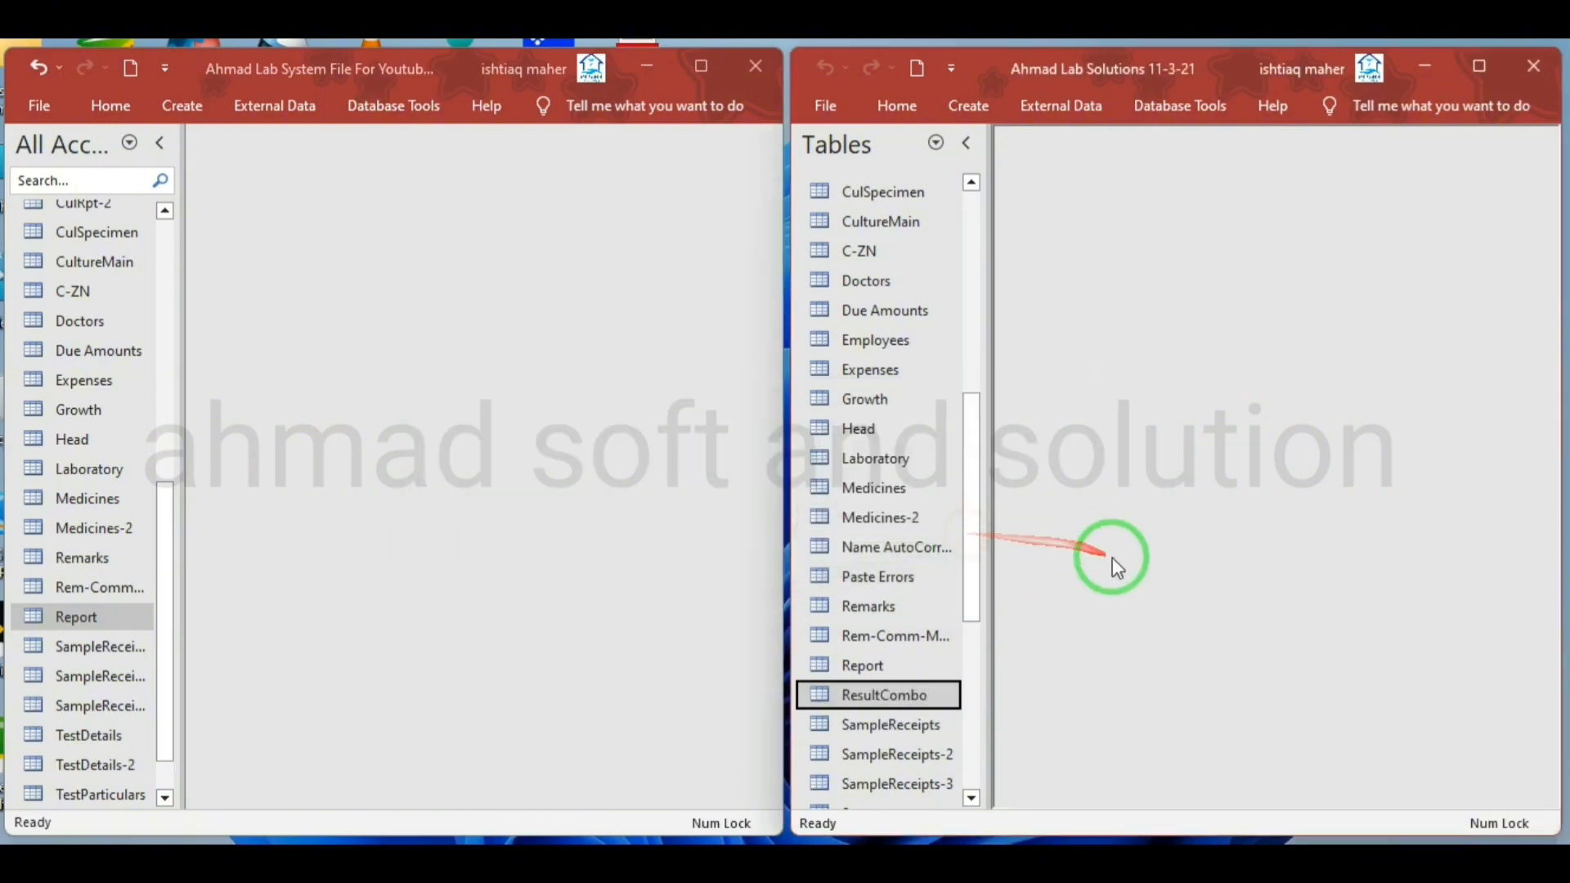
- Copy the name of the ResultCombo table in the Ahmad Lab Solutions database
right_click(902, 695)
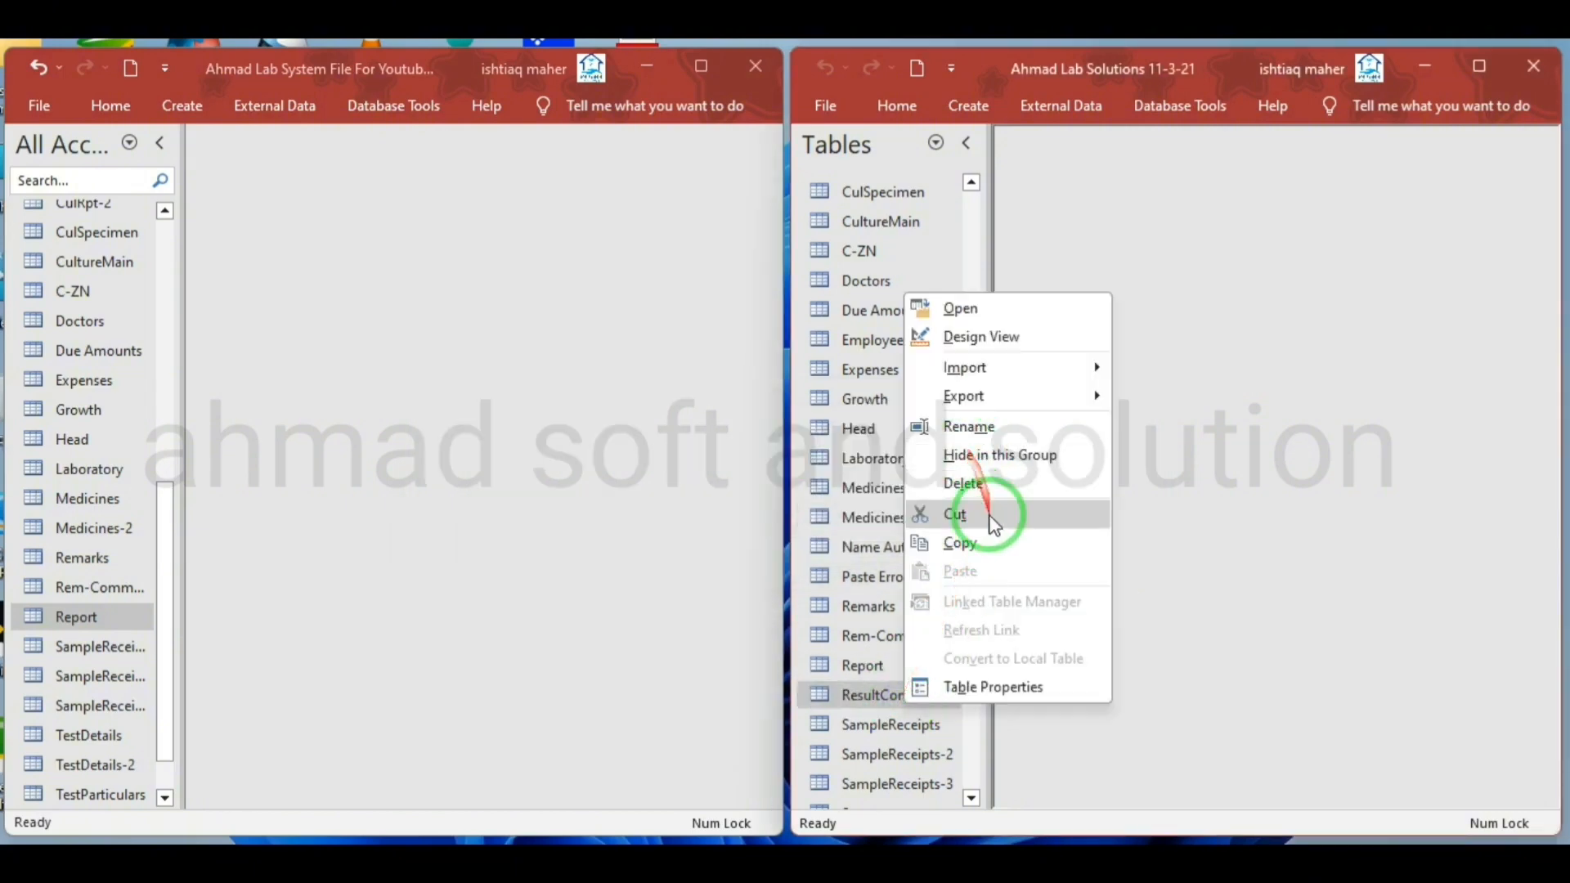
click(989, 425)
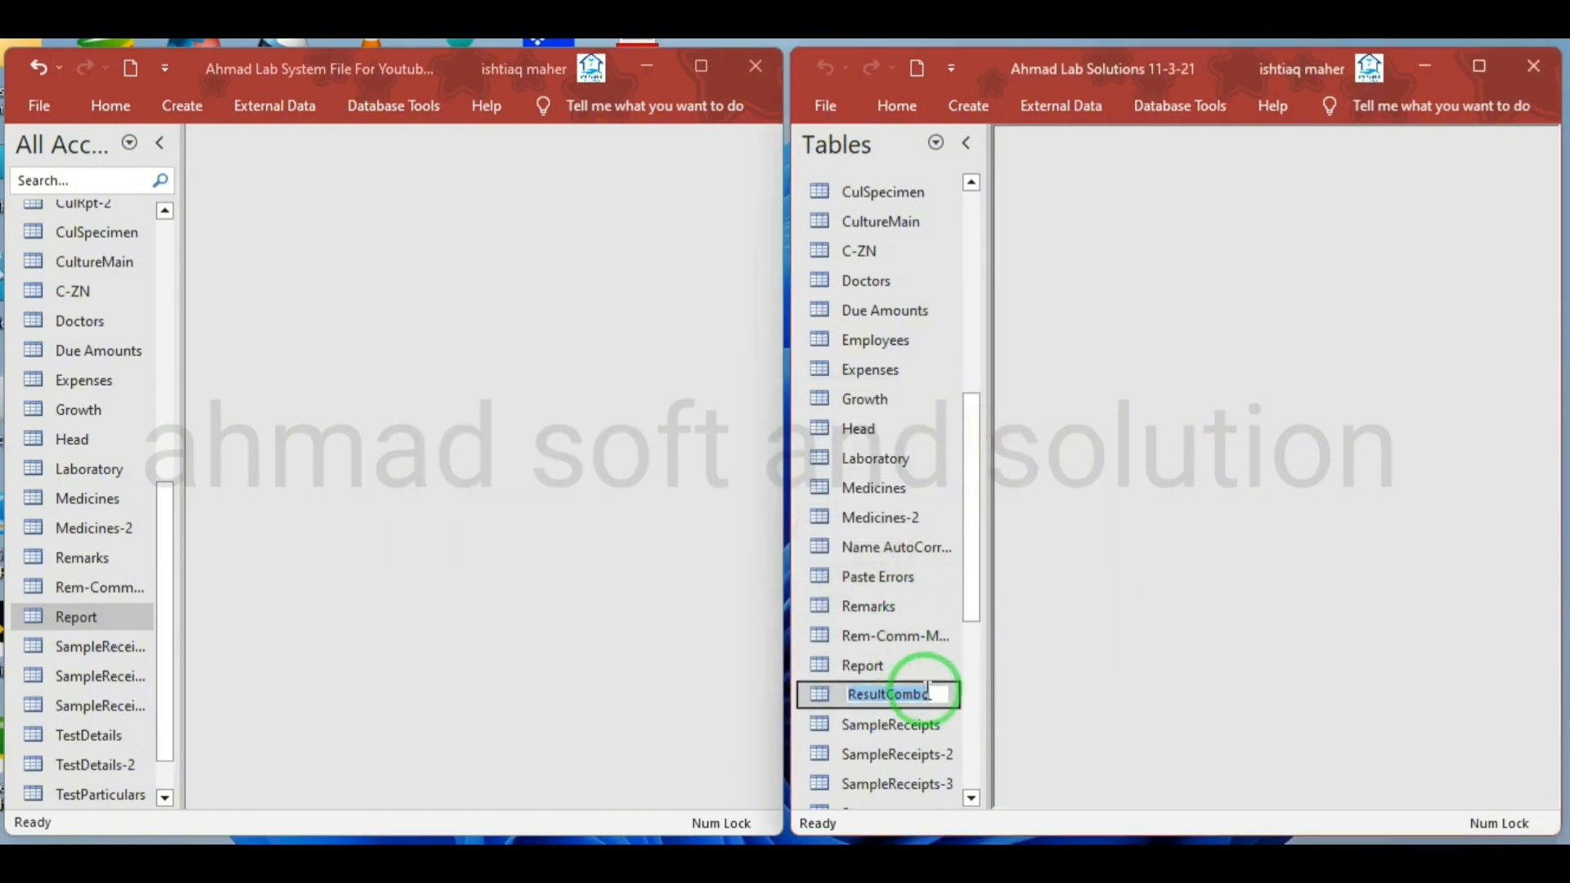
drag(927, 690, 595, 656)
key(ctrl+c)
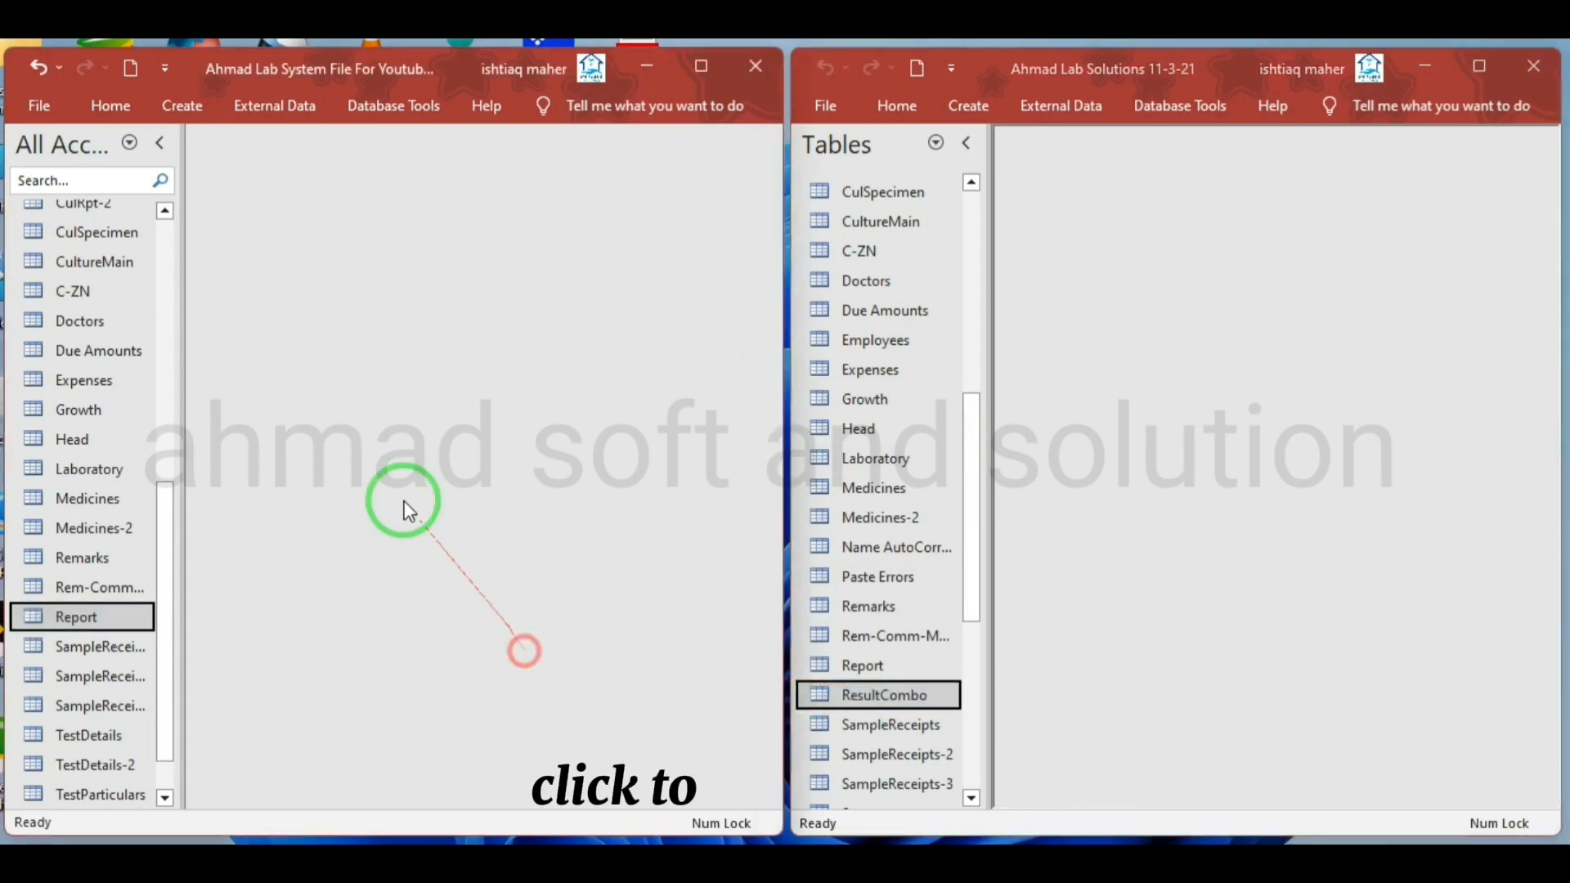
- Create a new table in the Ahmad Lab System File database and save it as ResultCombo, switching it to Design View
click(169, 108)
click(147, 151)
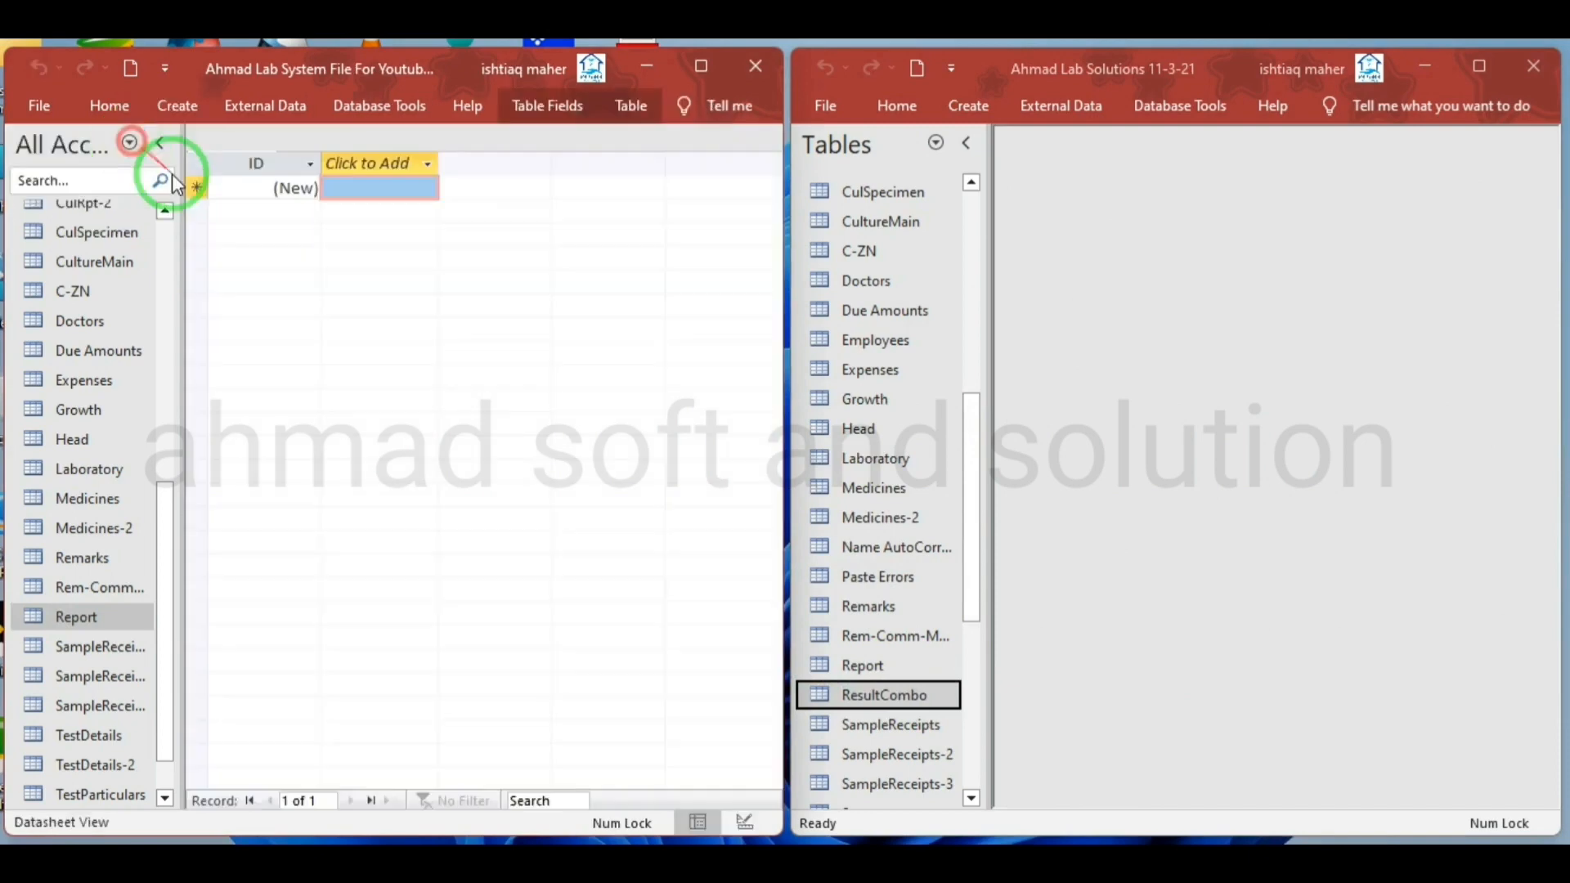
right_click(239, 138)
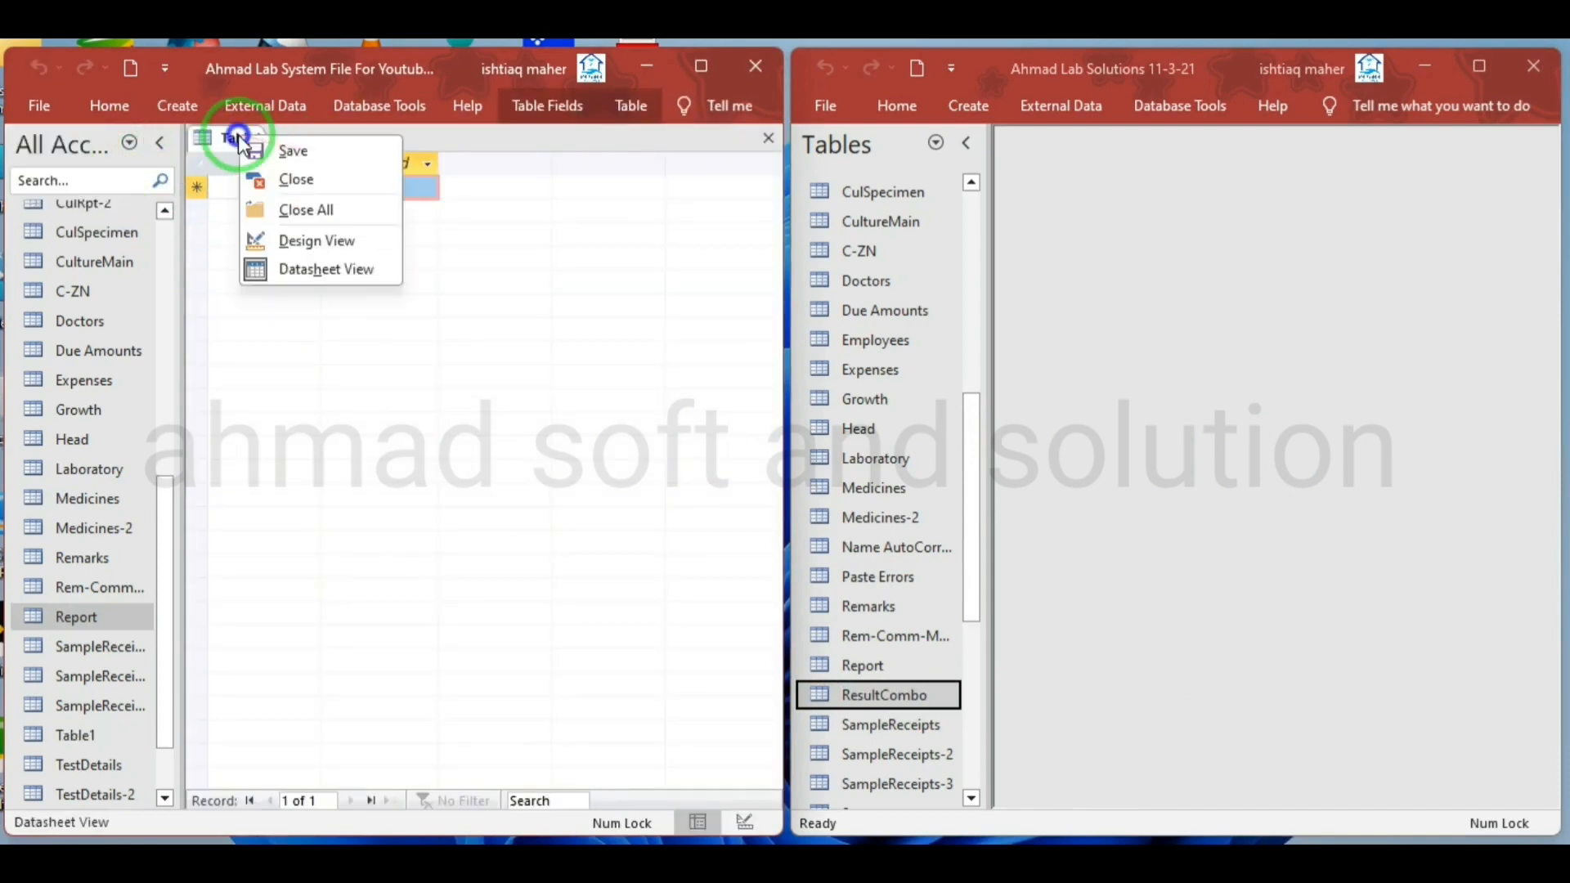
click(300, 245)
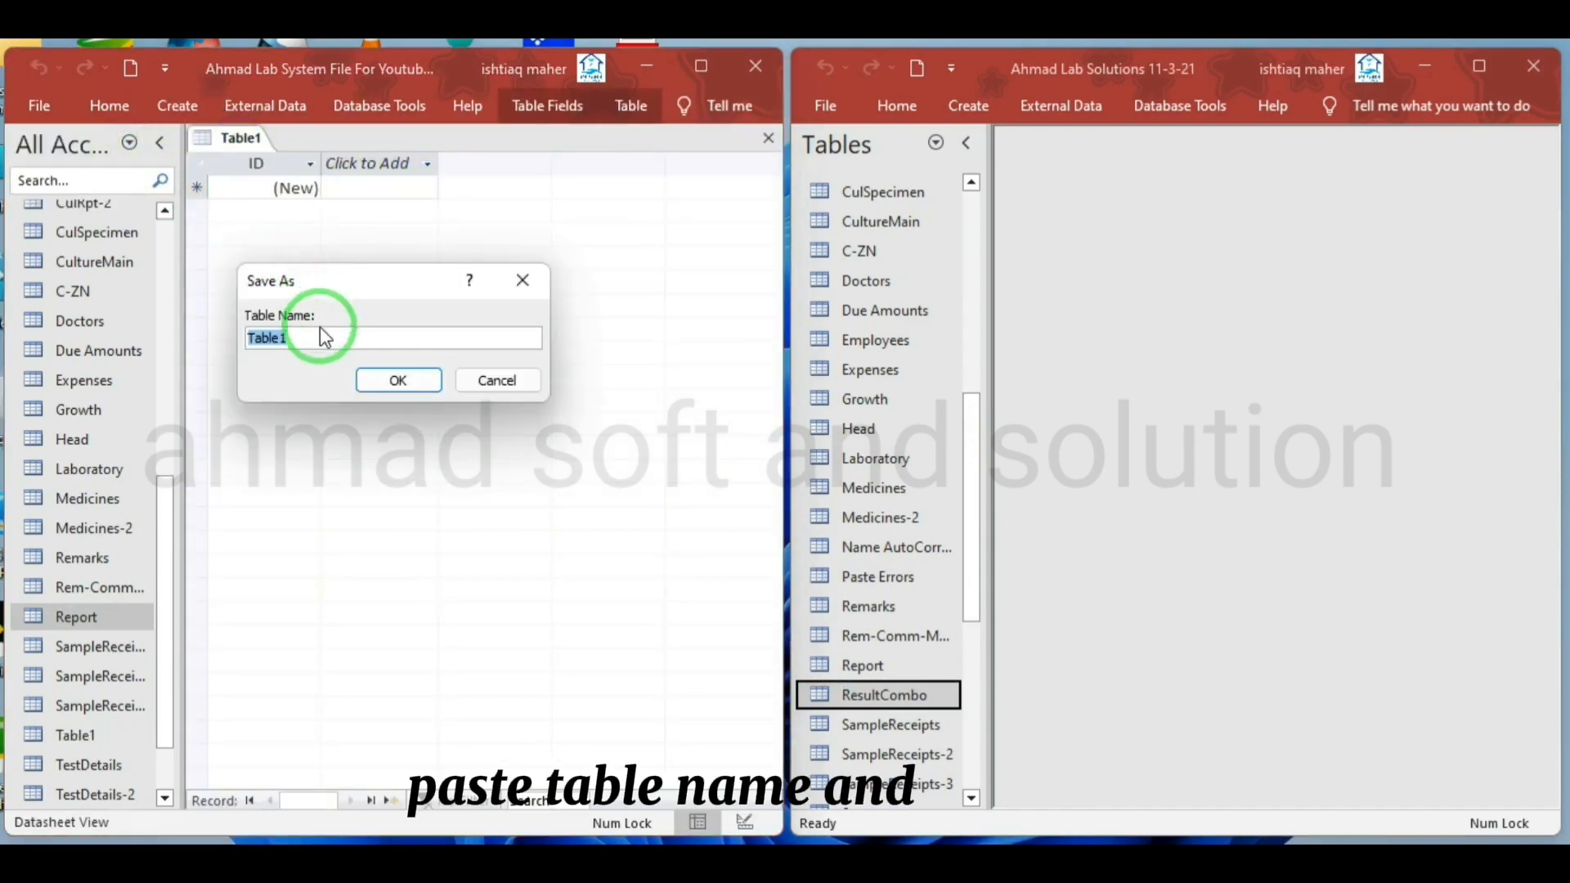
key(ctrl+v)
click(398, 380)
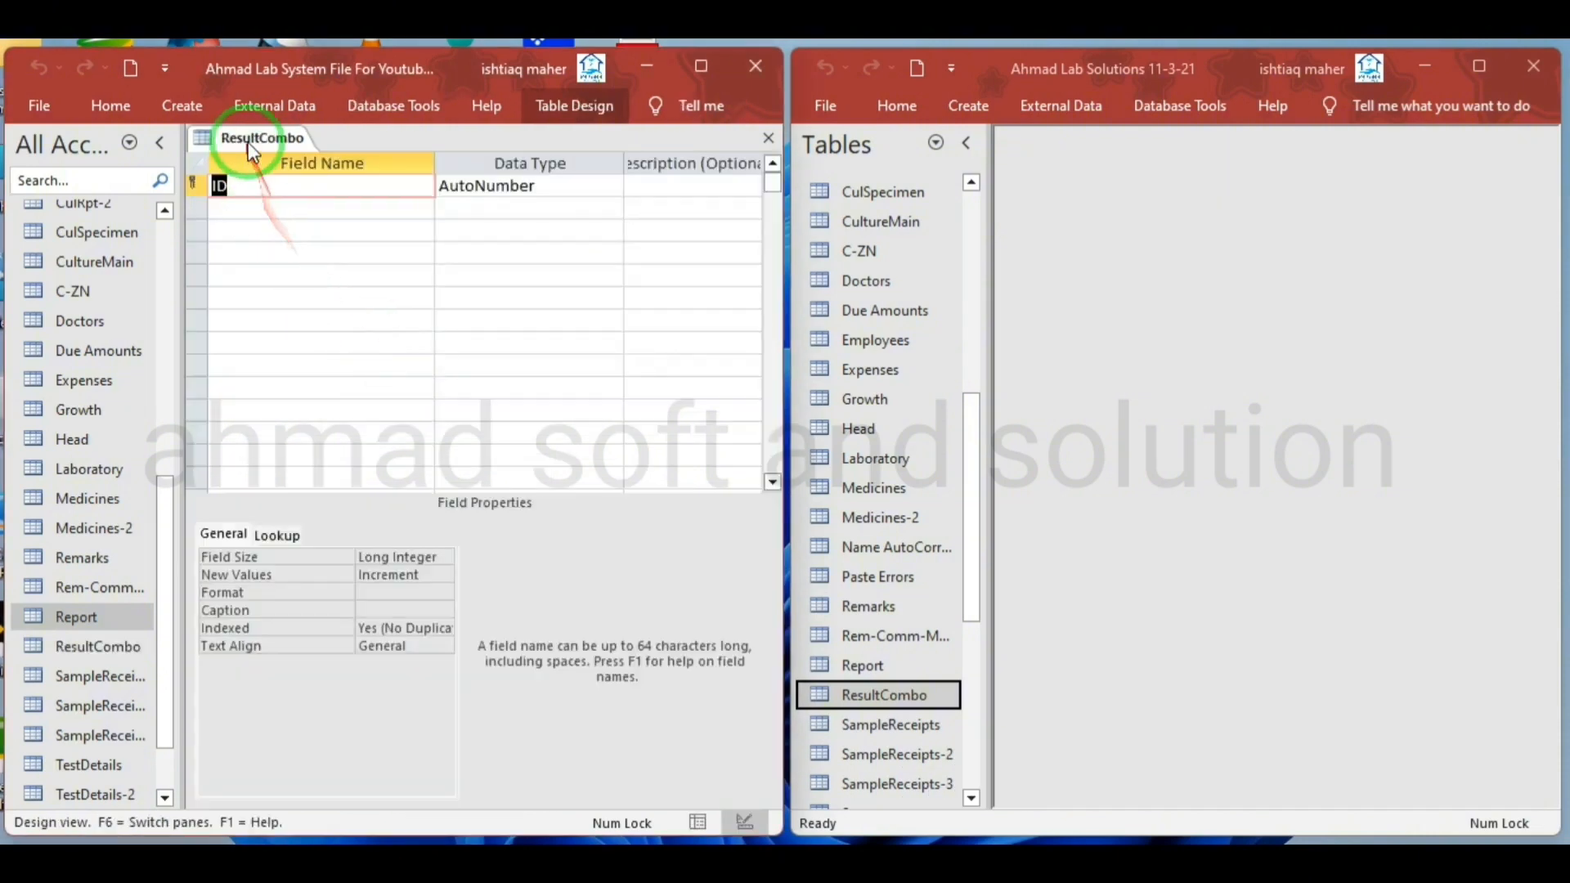
- Show the source ResultCombo table in Design View and add its Result field to the new ResultCombo table
right_click(932, 696)
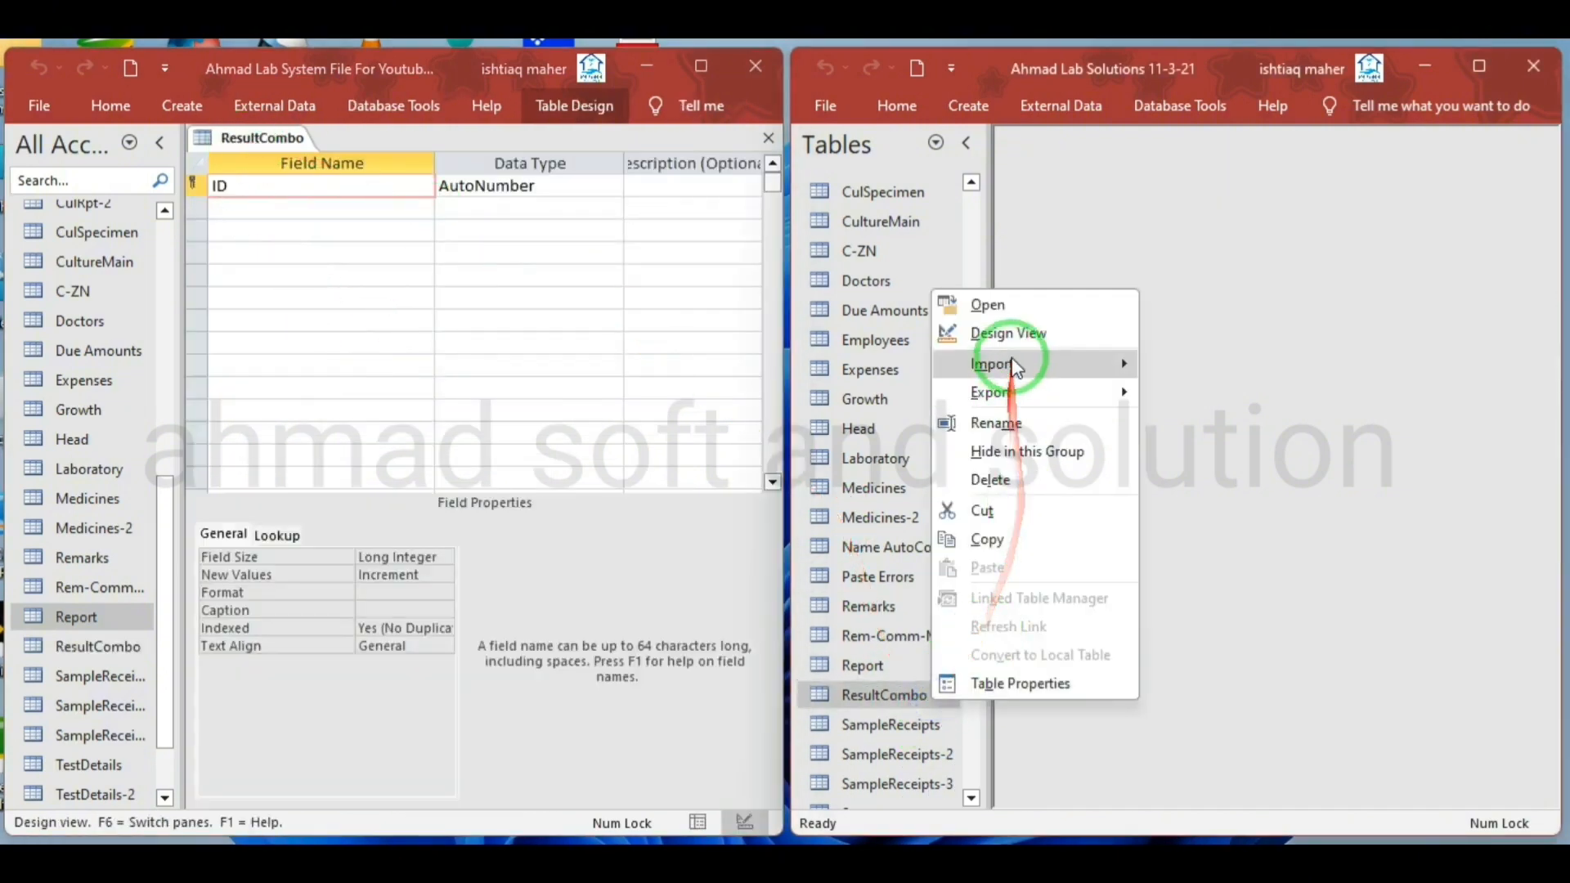
click(1012, 334)
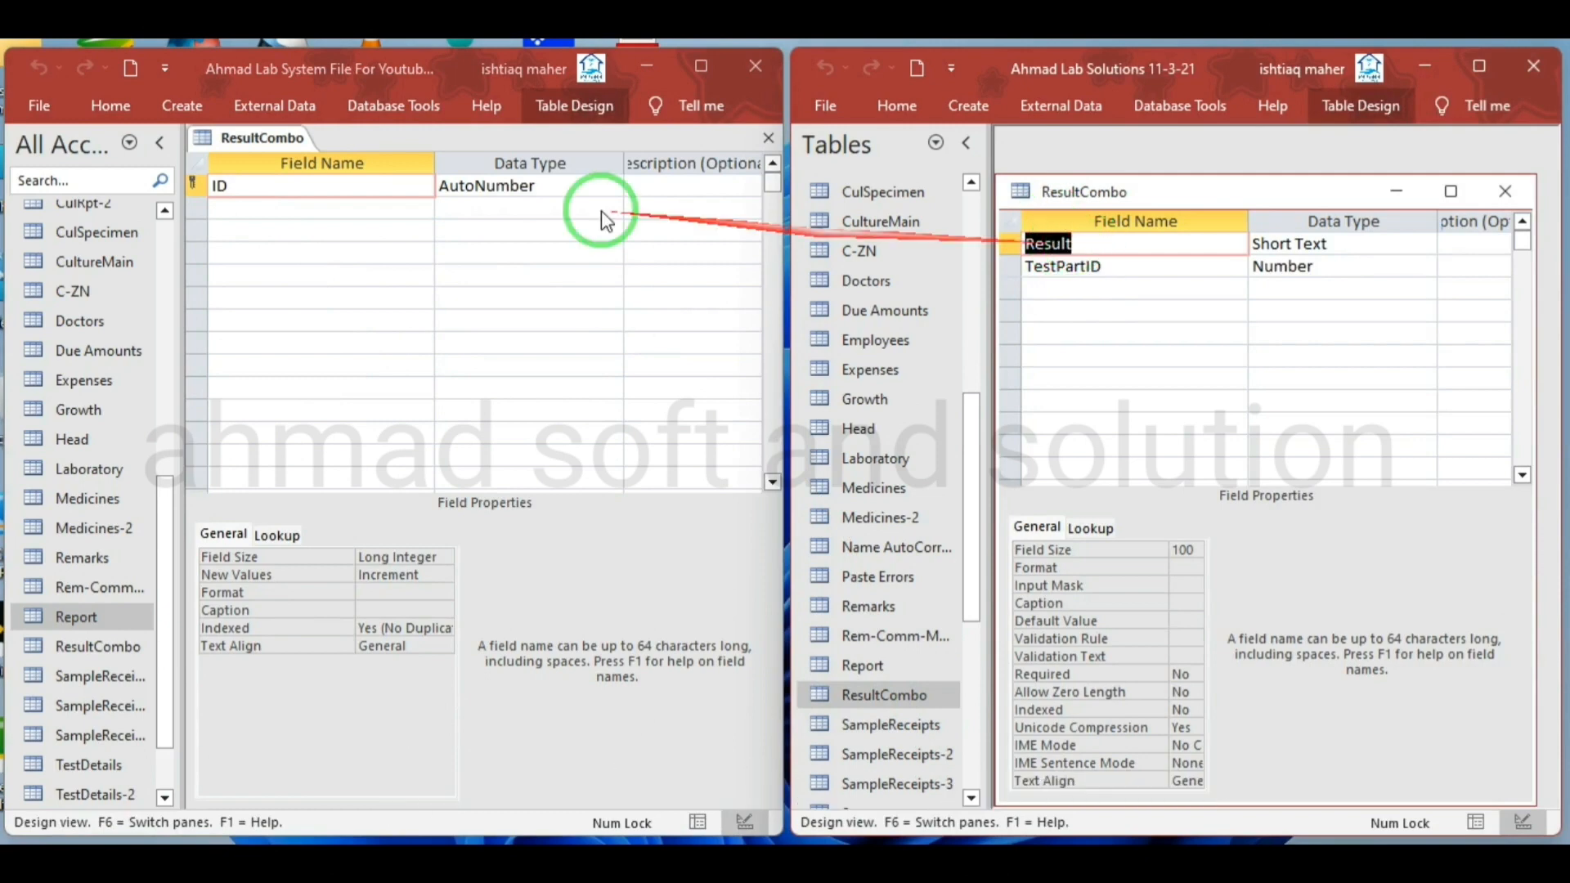
click(264, 213)
text(Result)
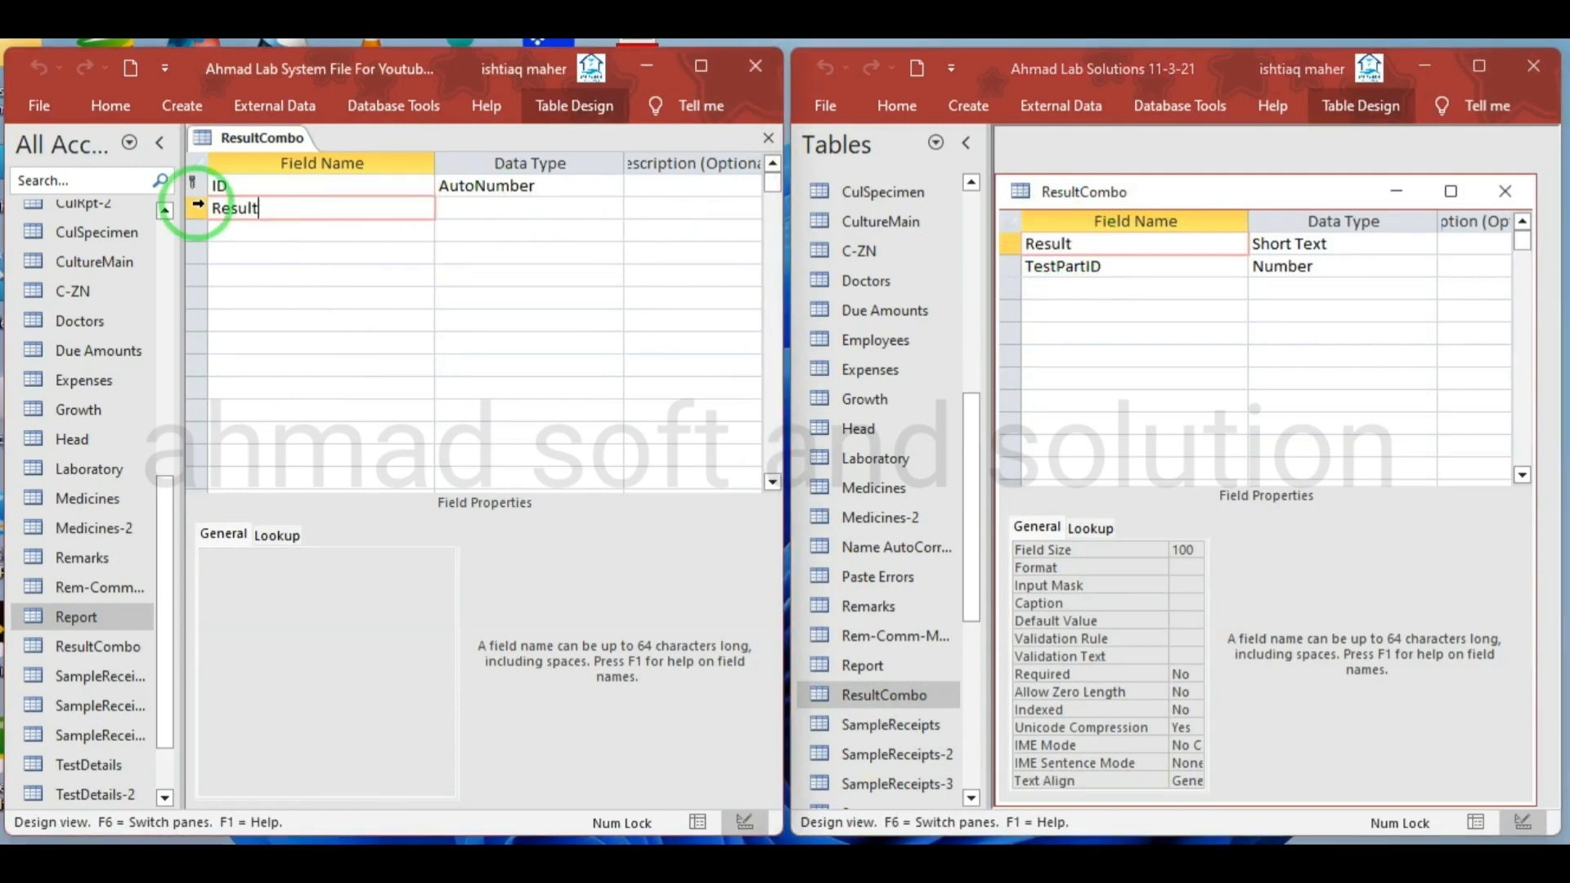
- Delete the ID primary key field from the new ResultCombo table
right_click(193, 185)
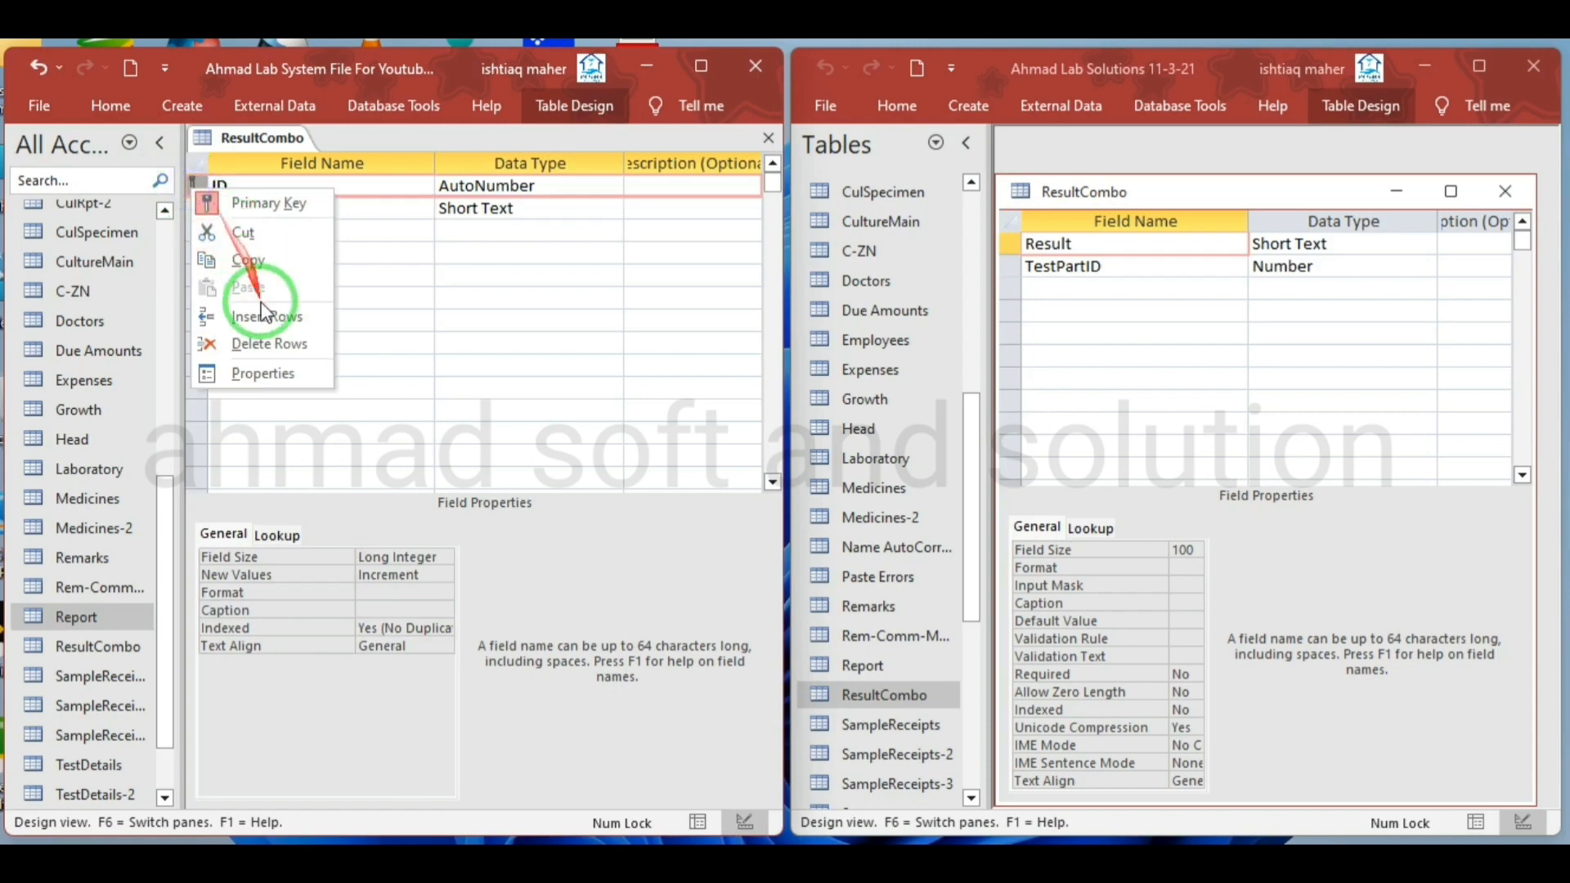
click(263, 350)
click(718, 525)
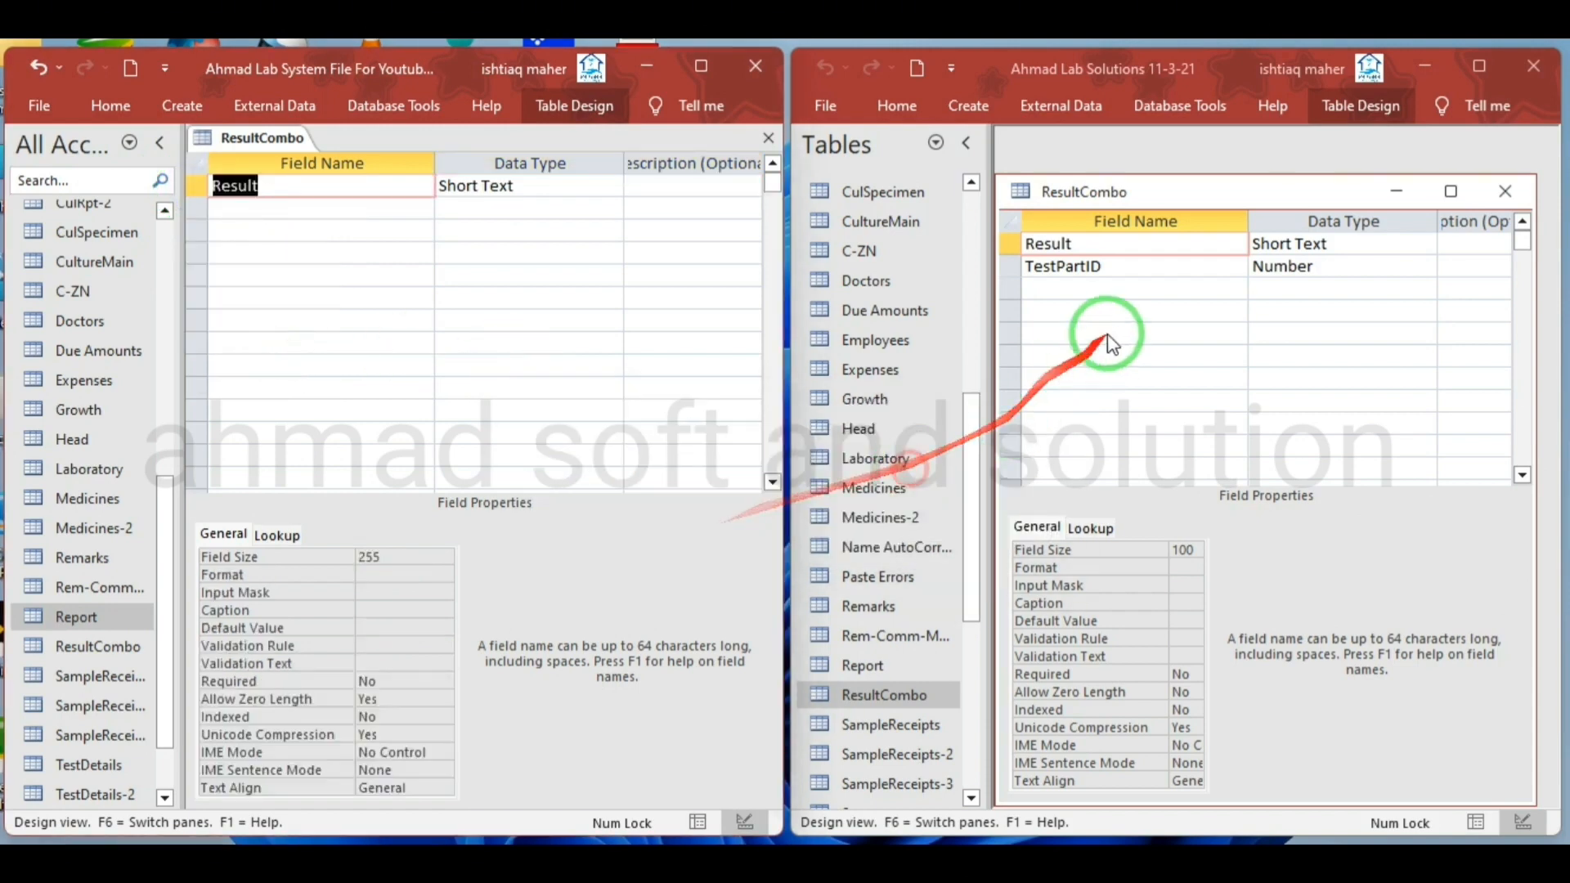
- Copy the TestPartID field name from the source table into the new ResultCombo table below Result
click(1135, 266)
key(ctrl+c)
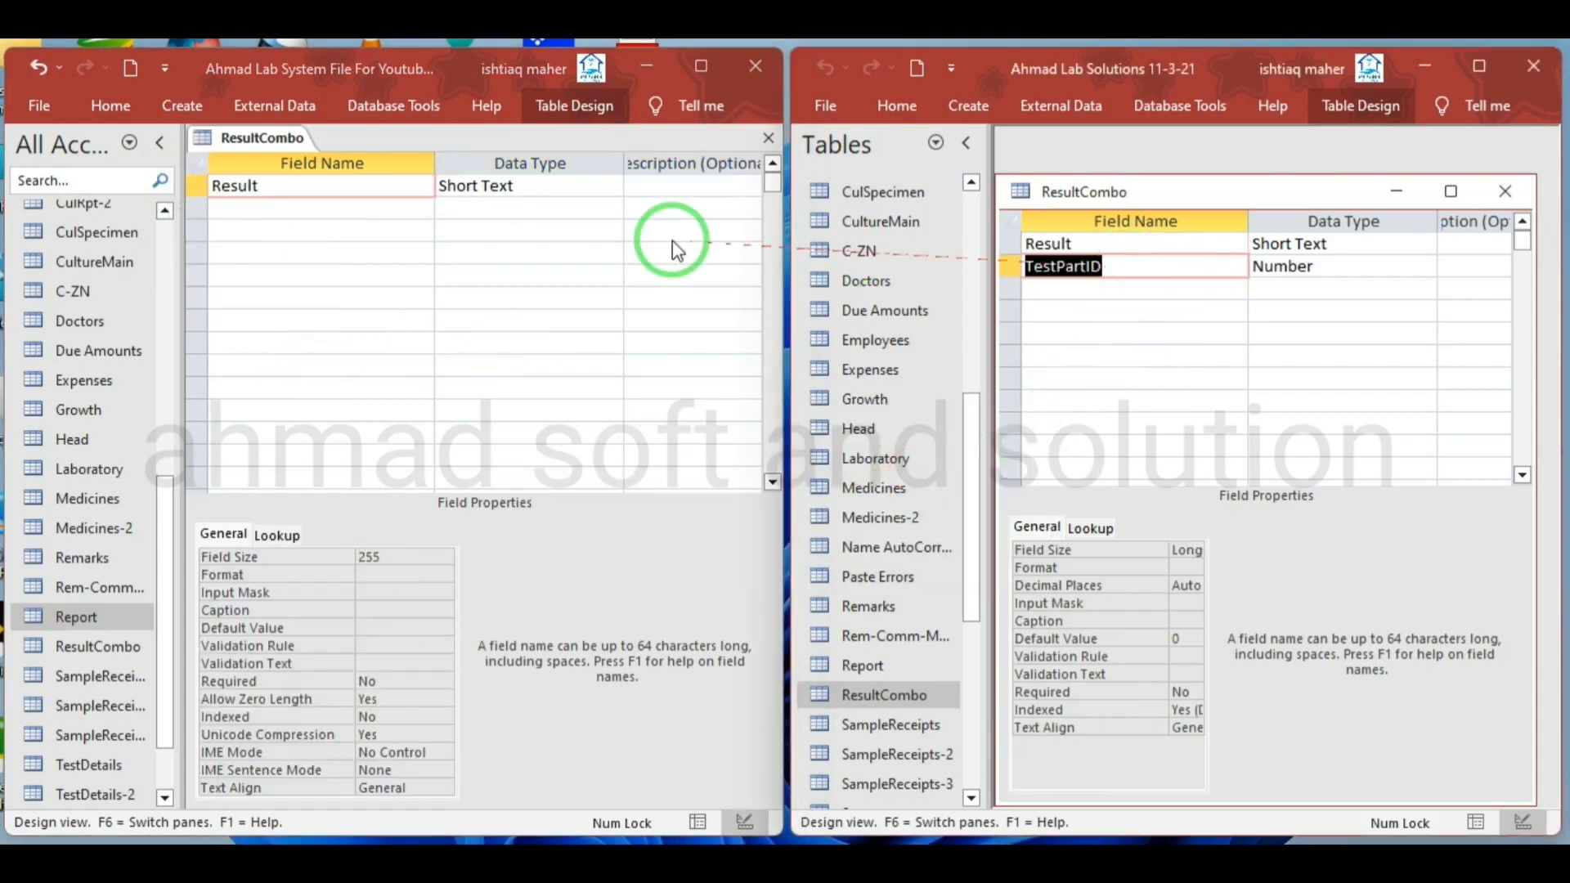
click(294, 200)
key(ctrl+v)
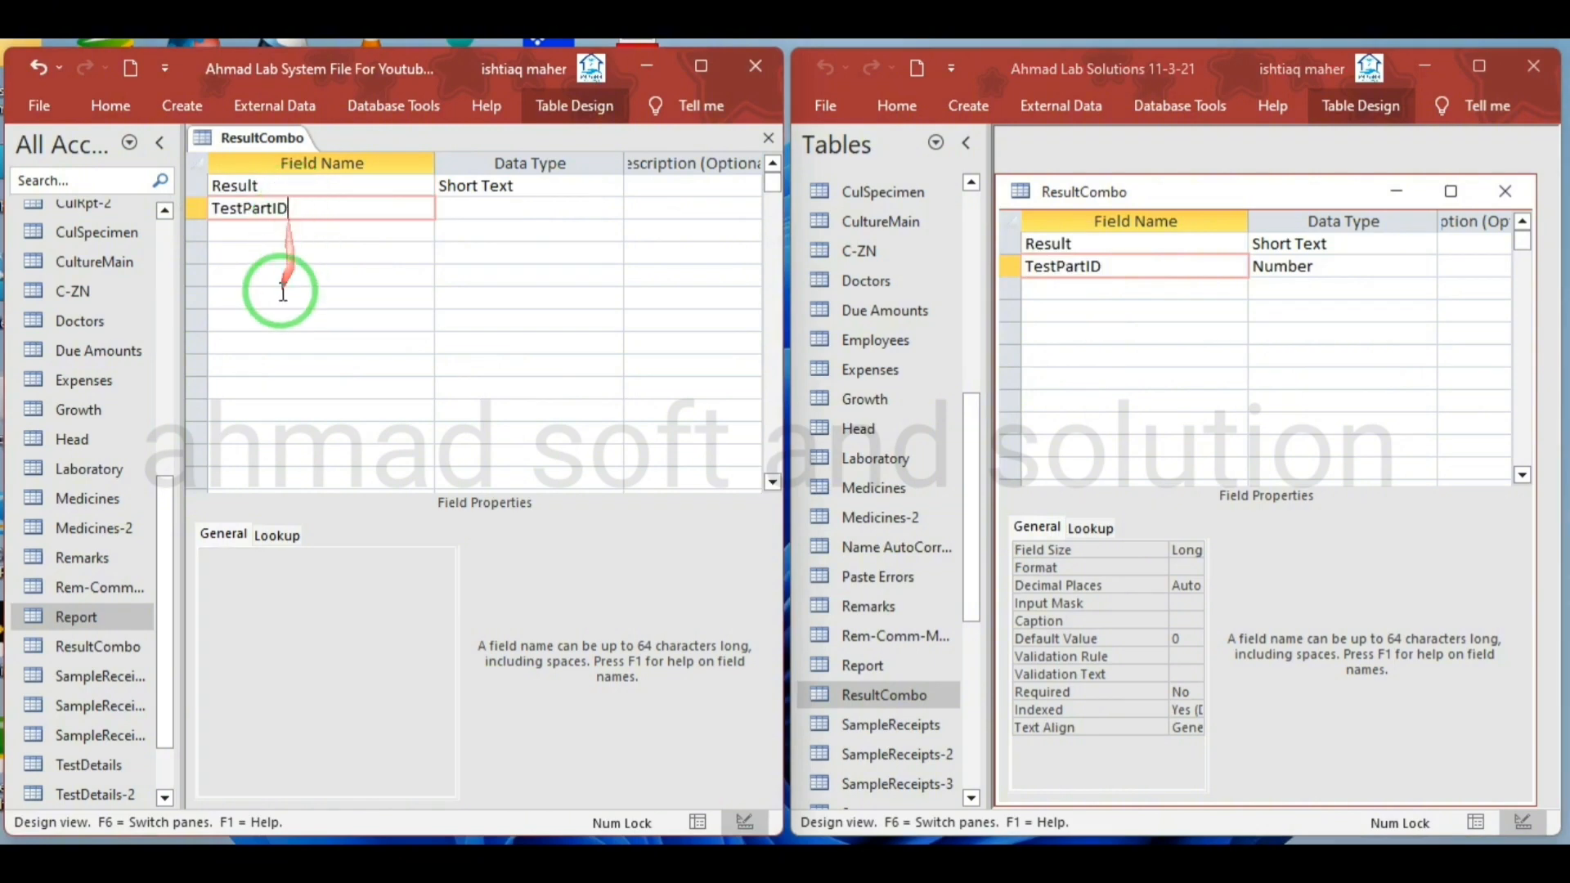
- Switch both ResultCombo tables to Datasheet View, saving the new table's design
click(1097, 188)
right_click(1096, 188)
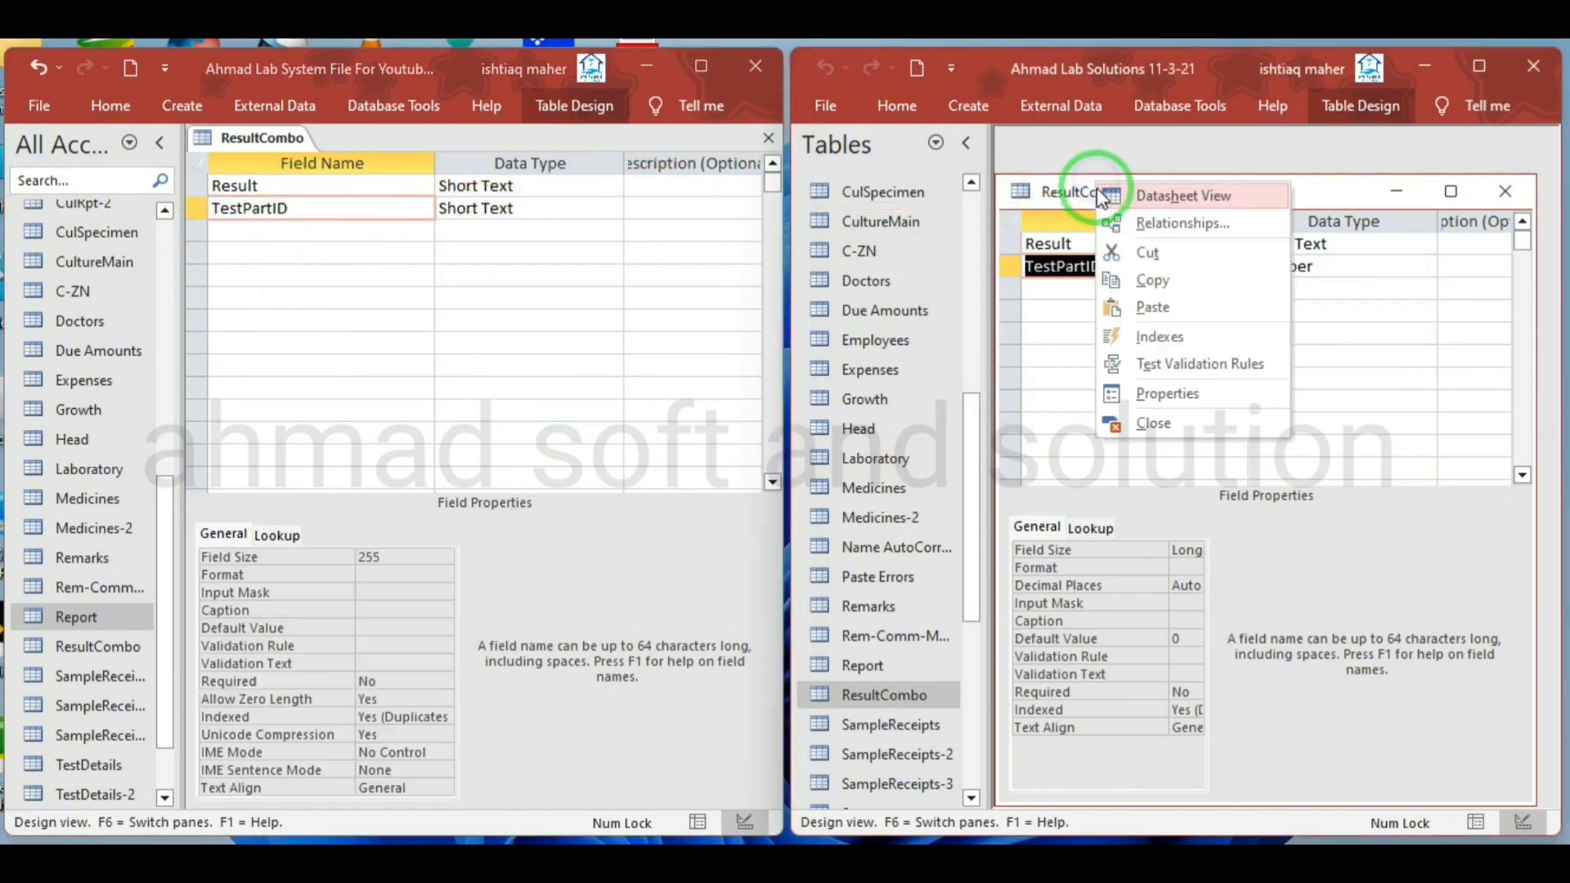
click(1144, 195)
right_click(278, 149)
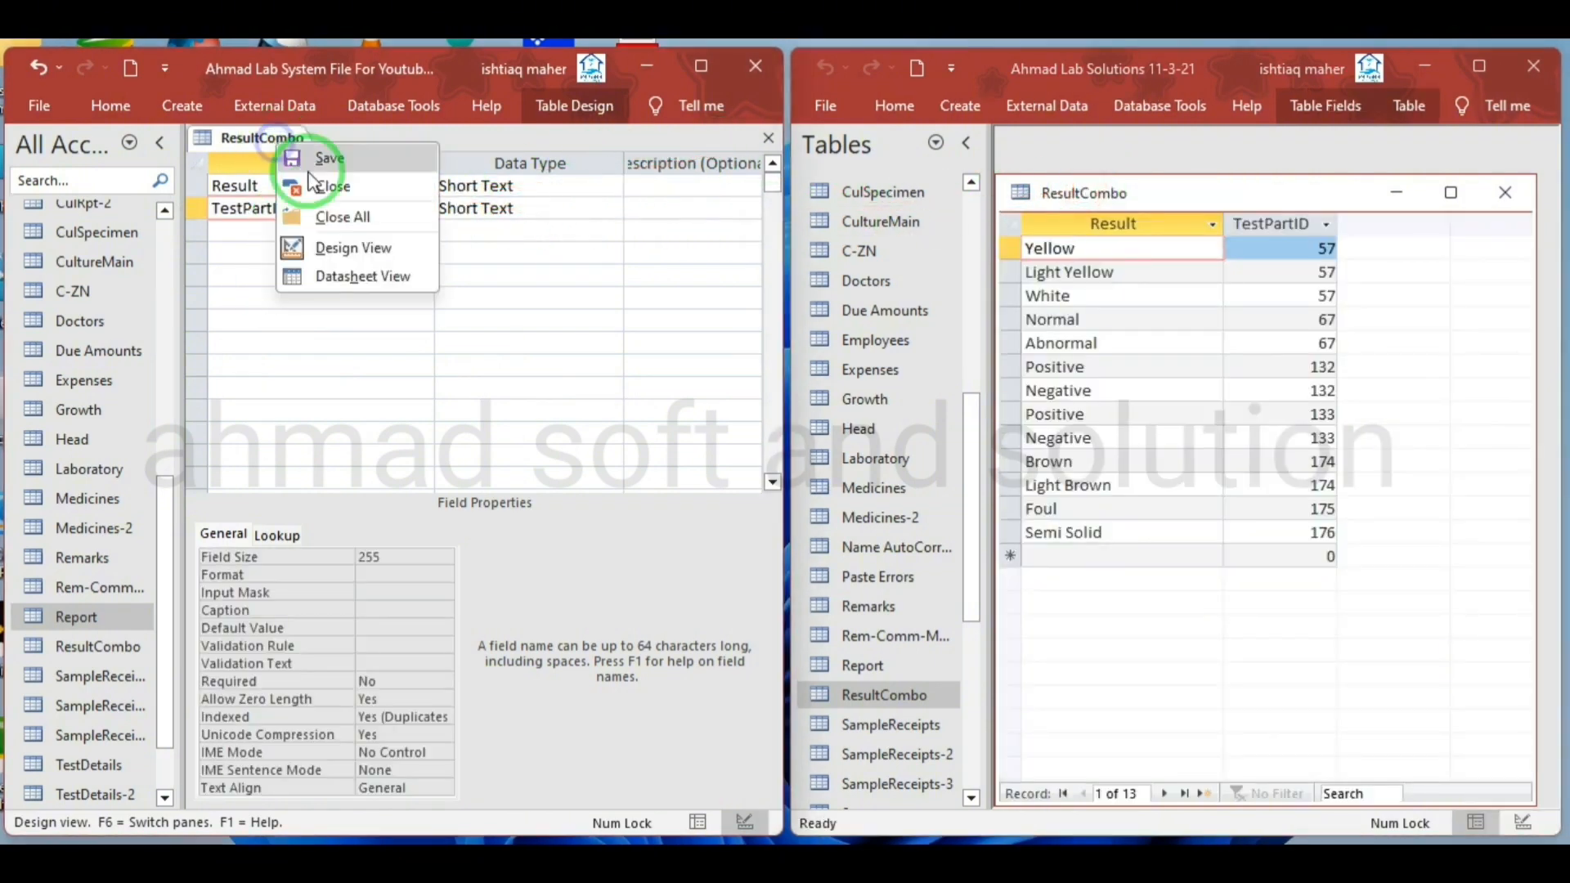
click(331, 275)
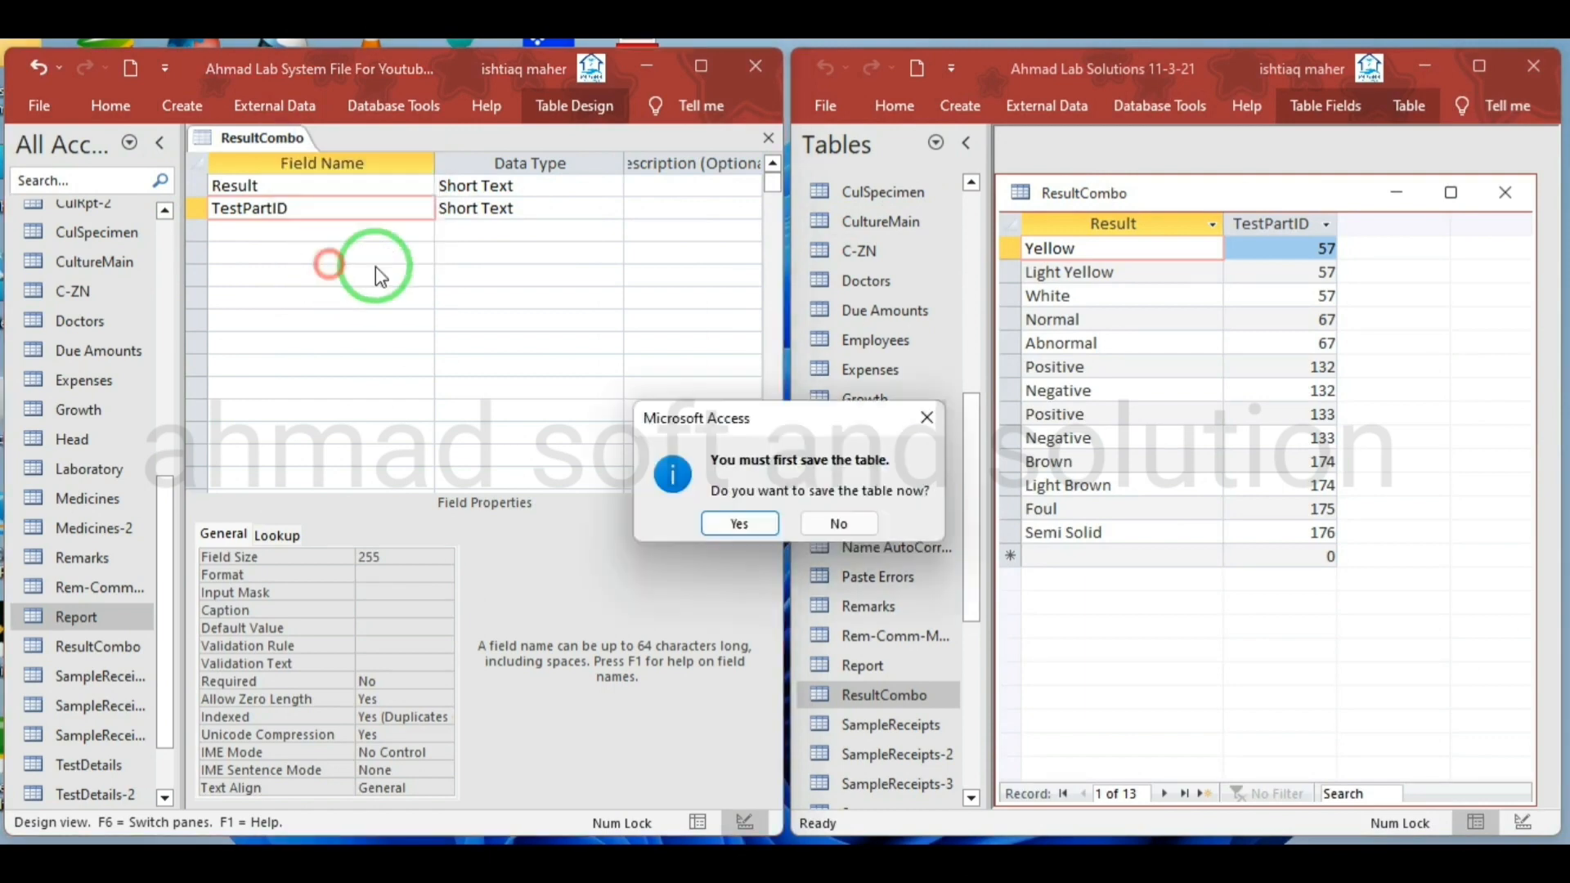
click(739, 519)
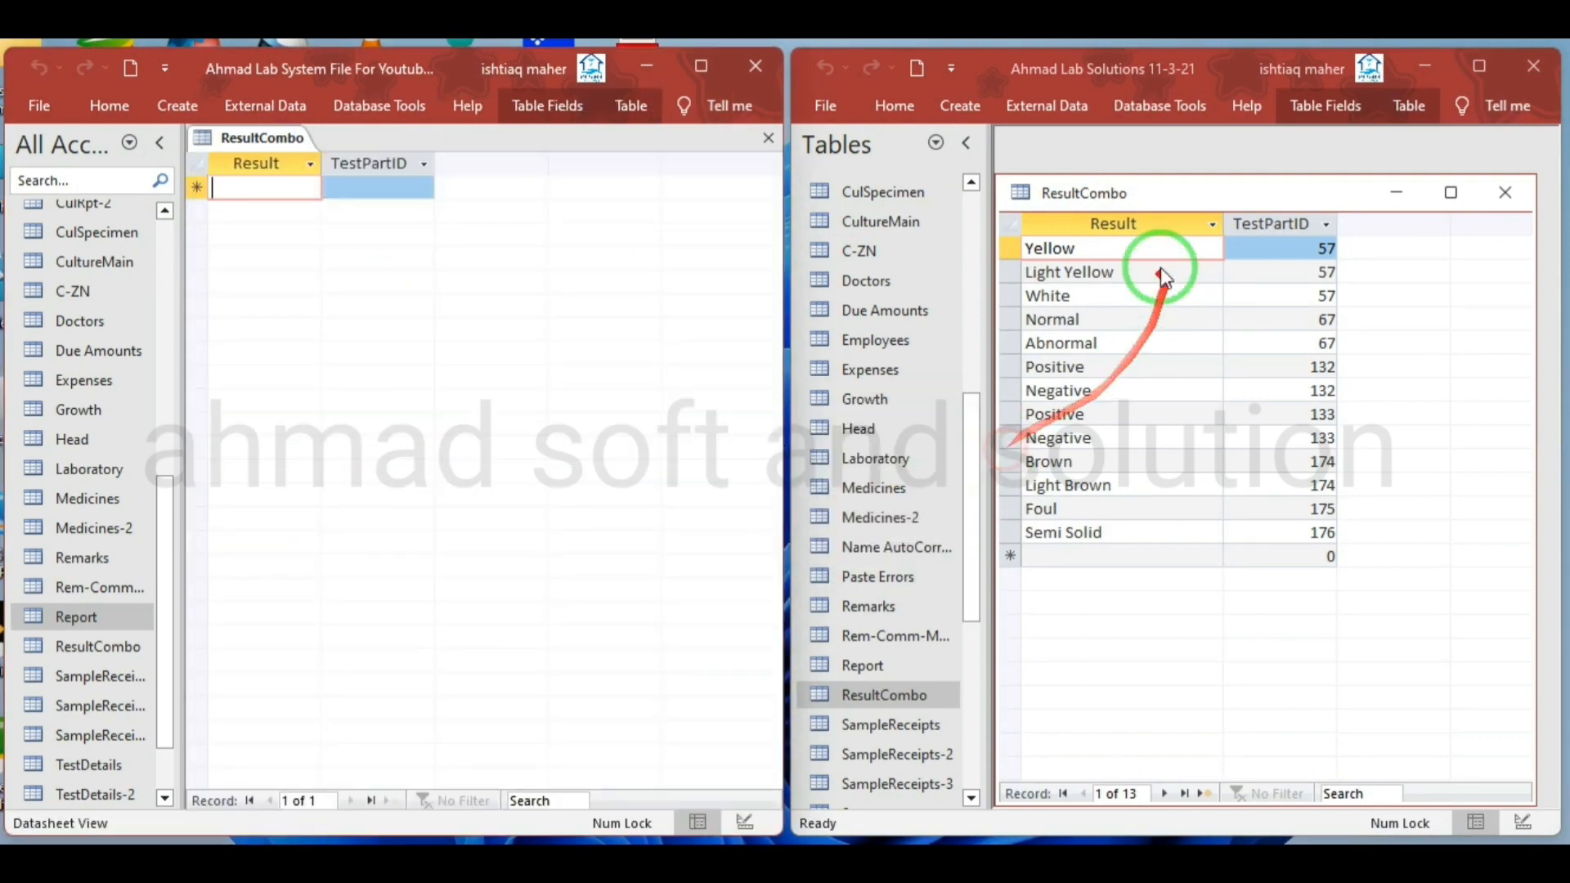
- Copy the Result value Yellow from the source table into the first record of the new ResultCombo table
double_click(1095, 247)
key(ctrl+c)
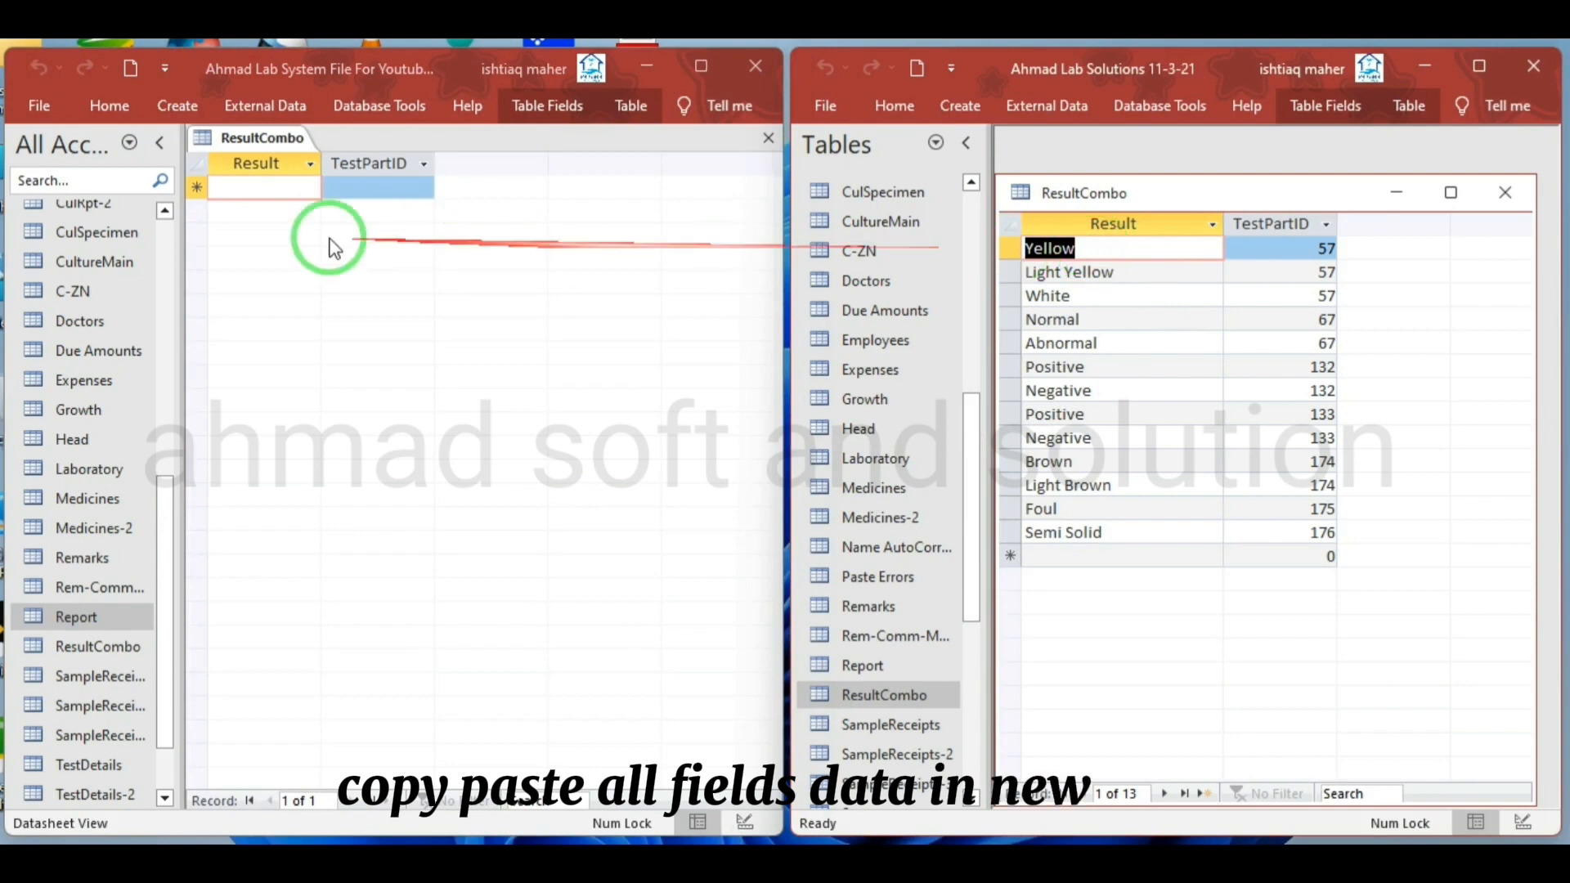
click(270, 191)
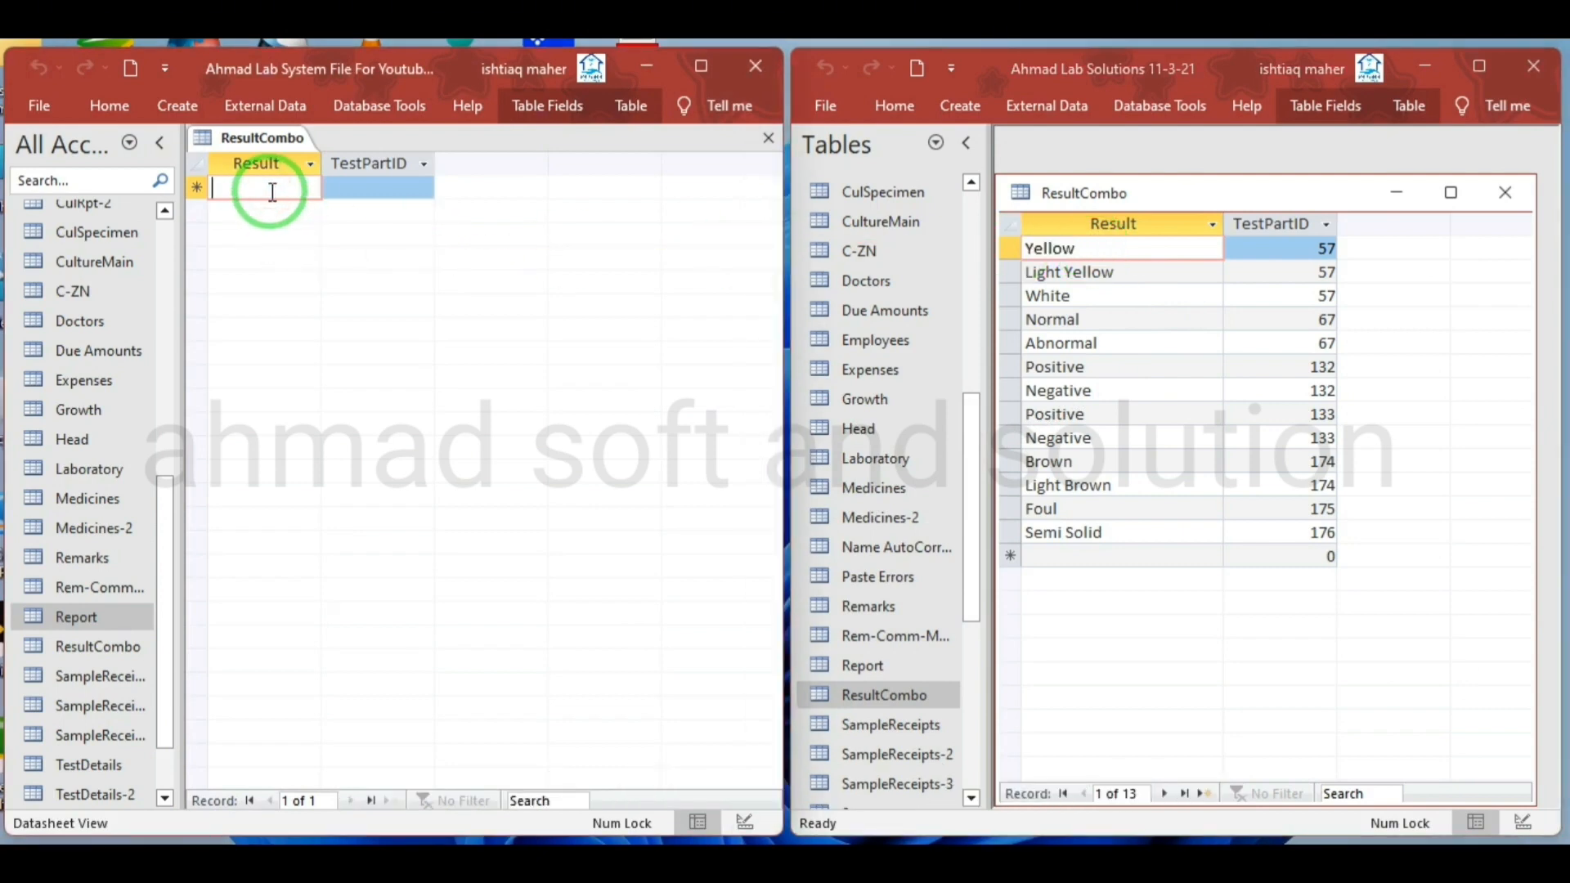
key(ctrl+v)
- Copy the Result value Light Yellow from the source table into the second record of the new table
click(1120, 270)
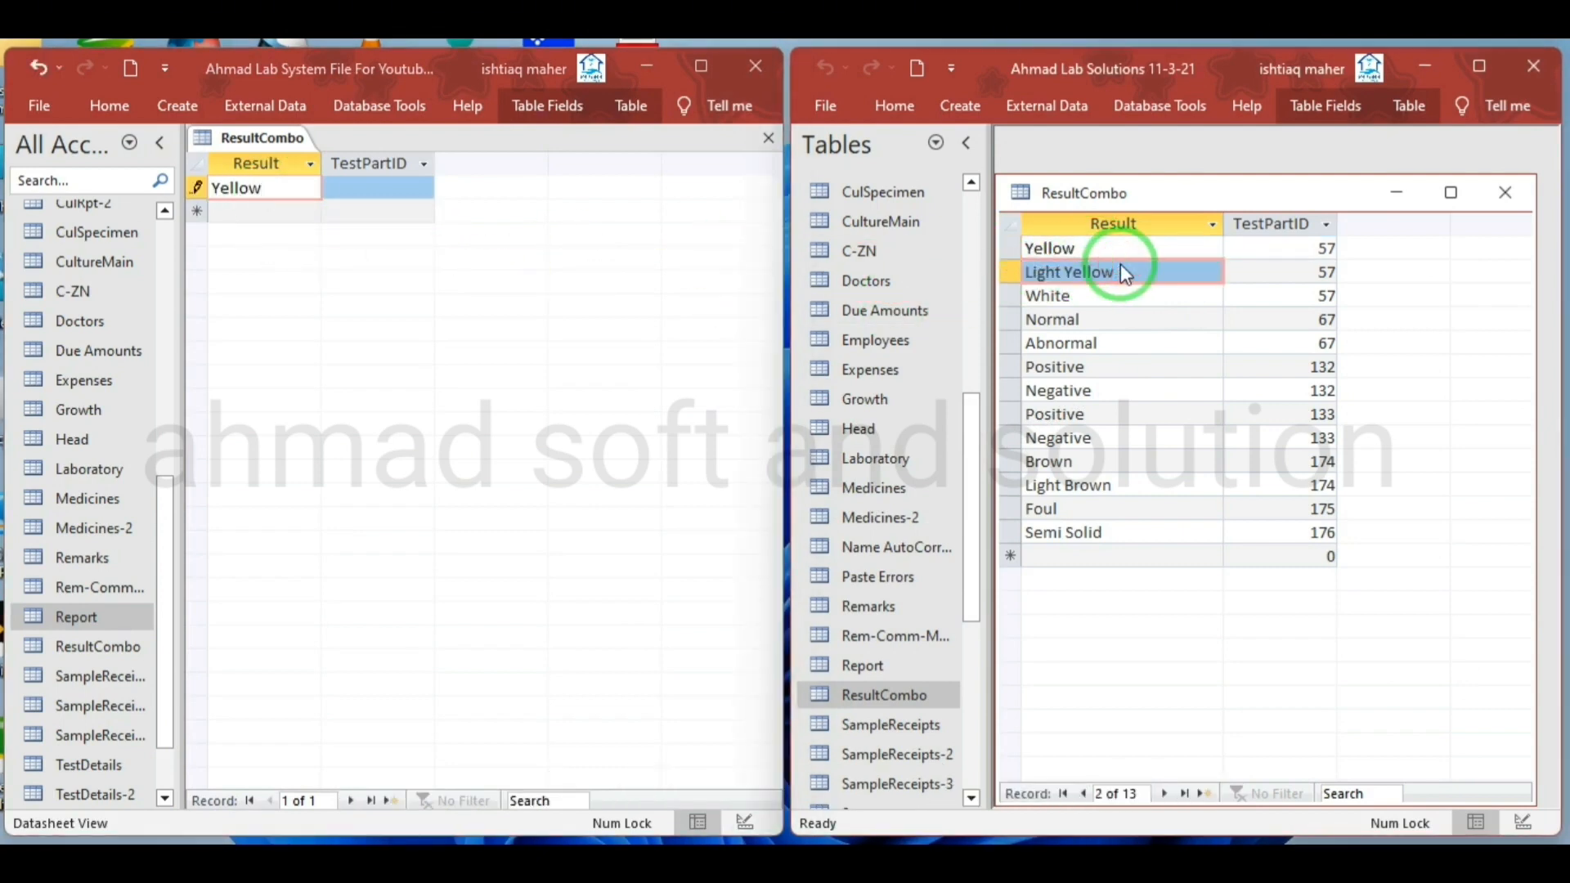
key(ctrl+c)
click(293, 212)
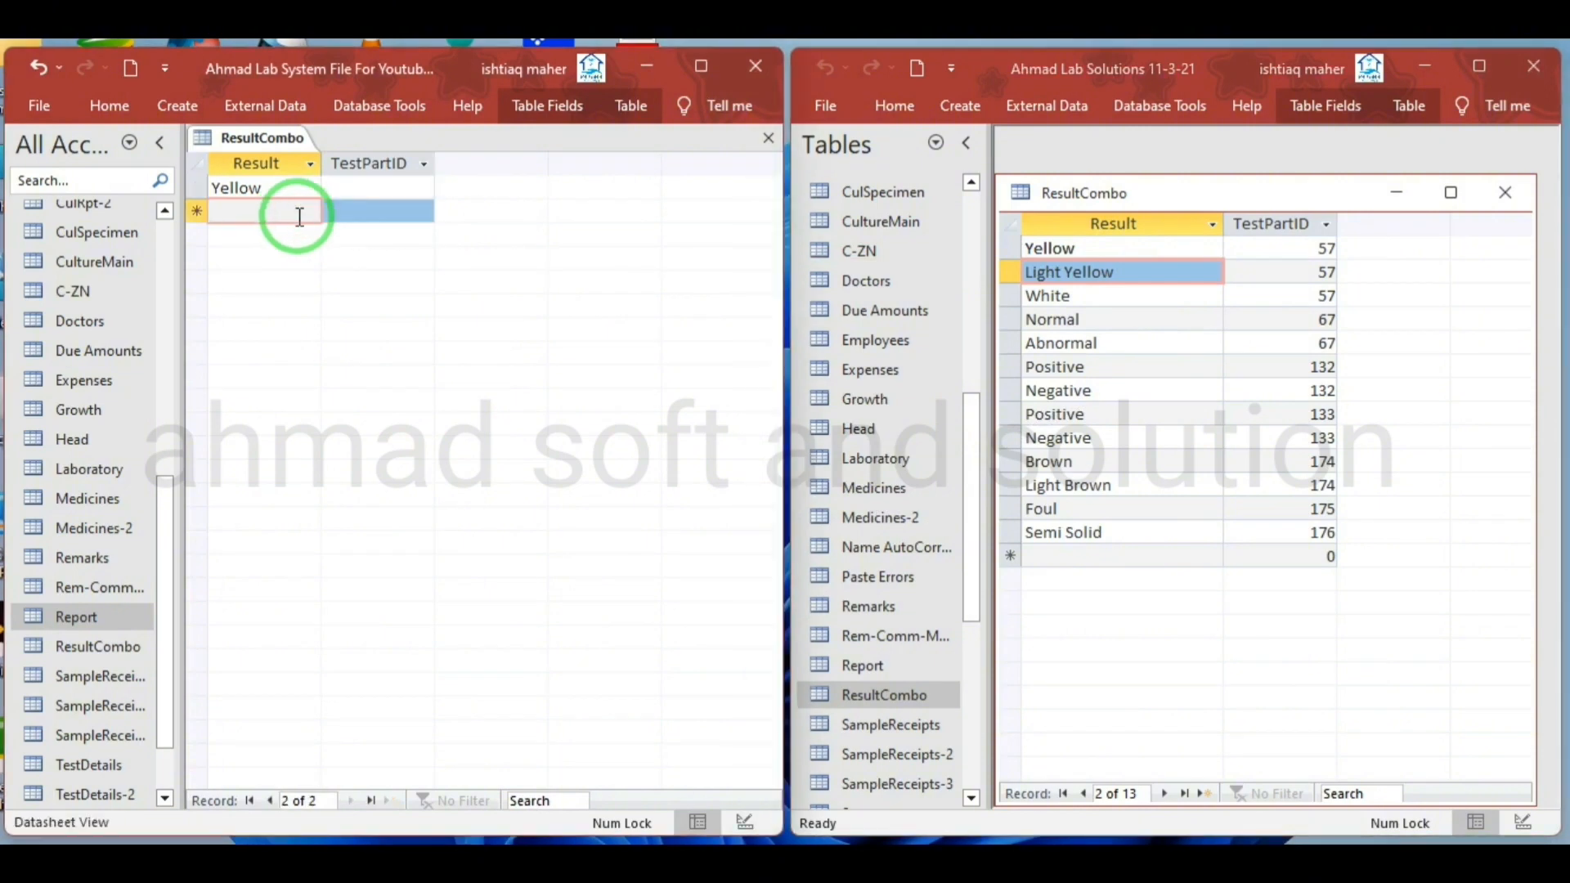
click(1118, 271)
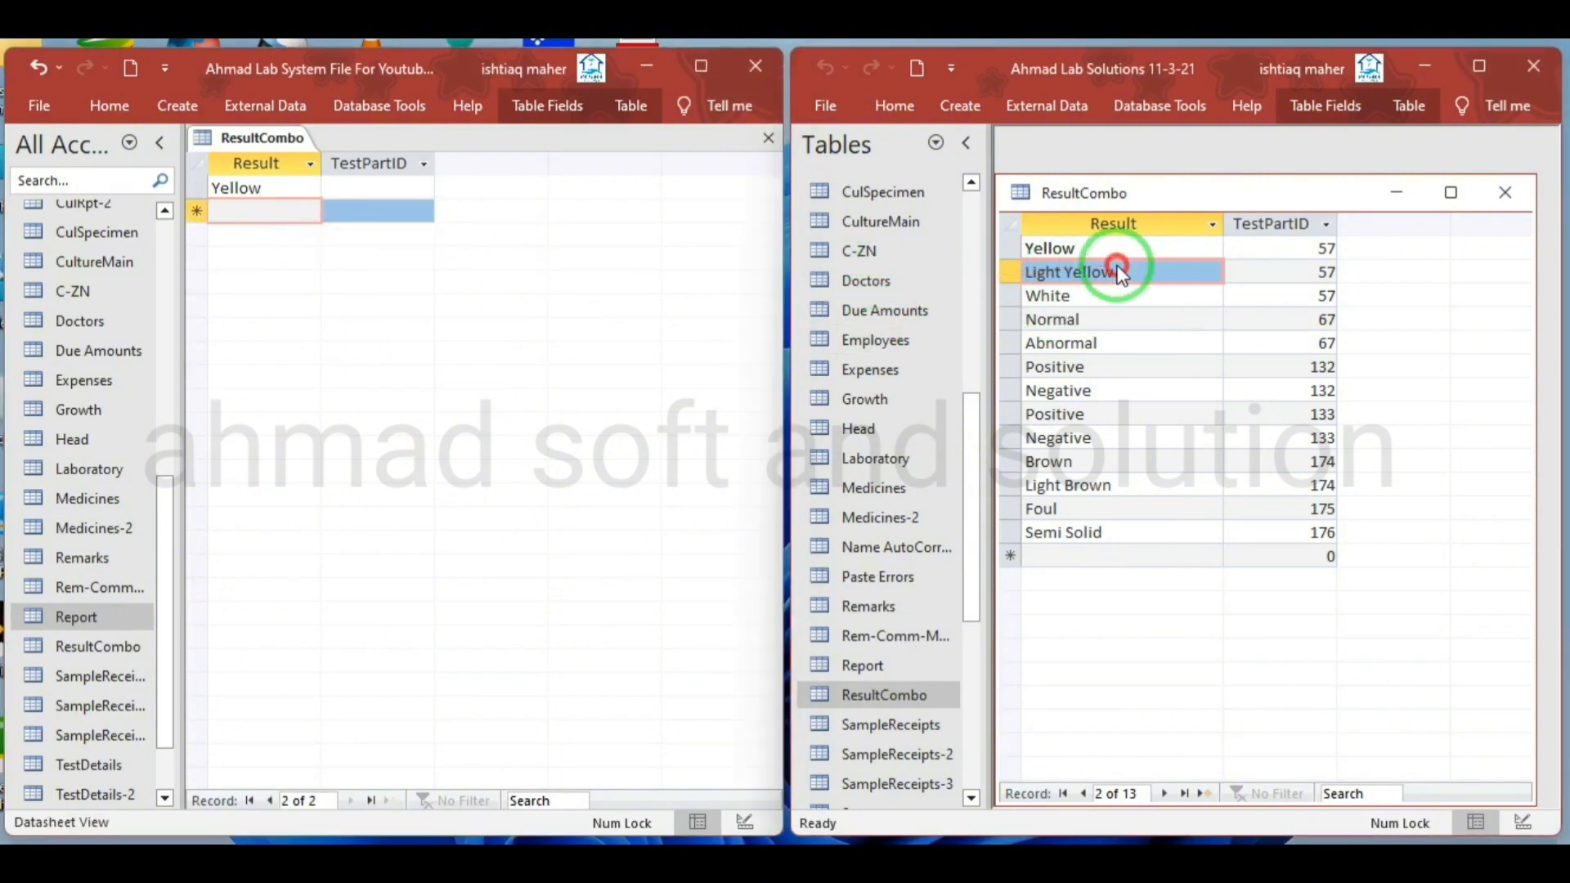
click(1120, 270)
drag(1120, 271, 297, 211)
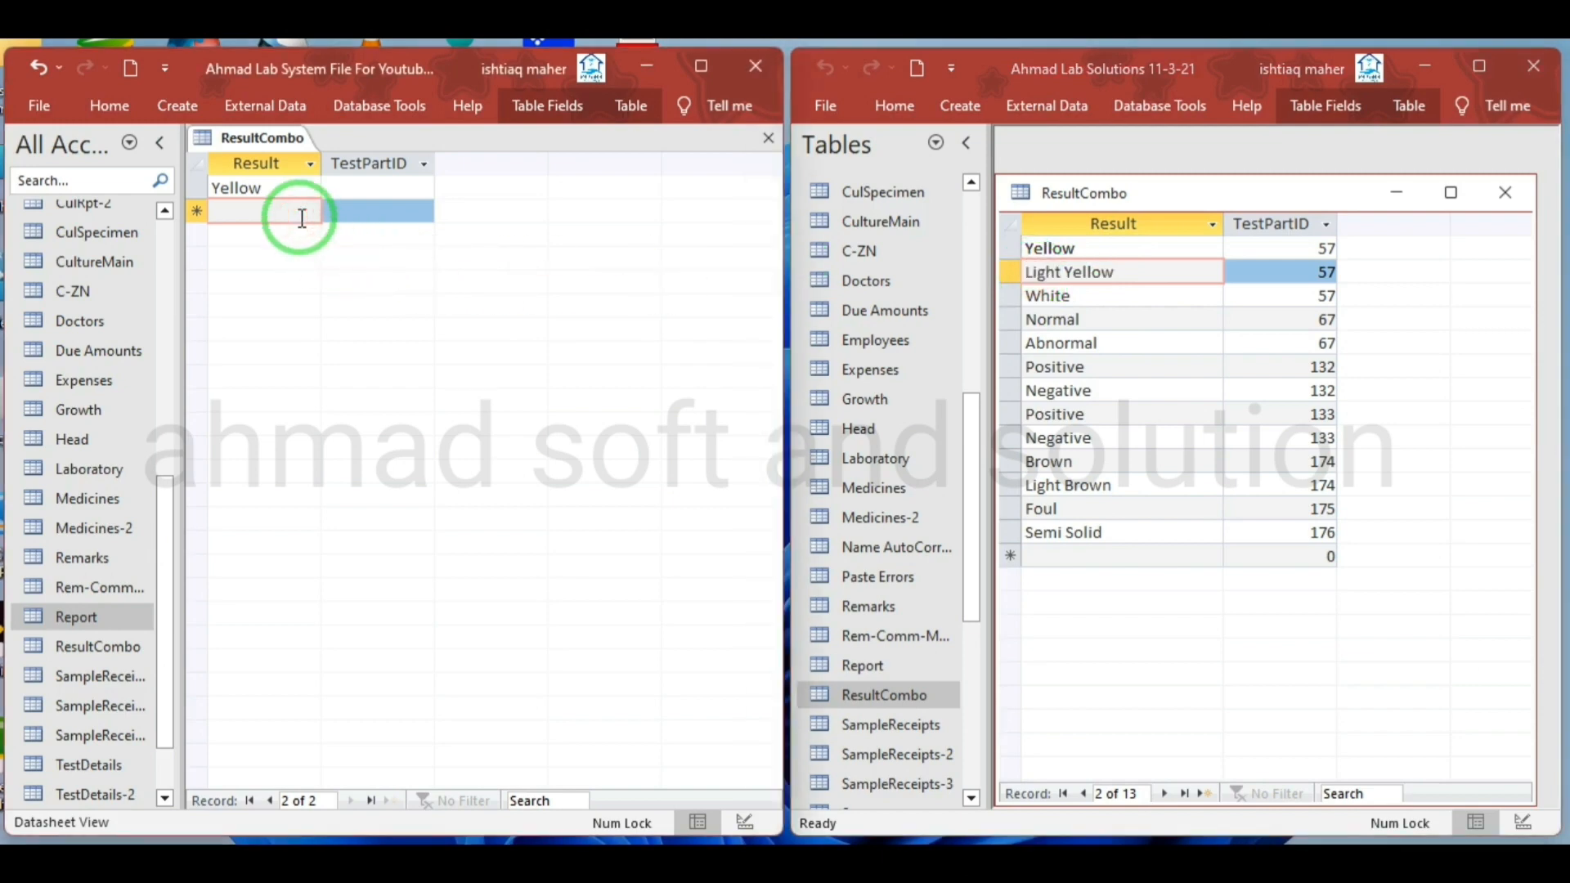
- Copy the Result values White and Normal from the source table into the new table's third and fourth records
click(1136, 292)
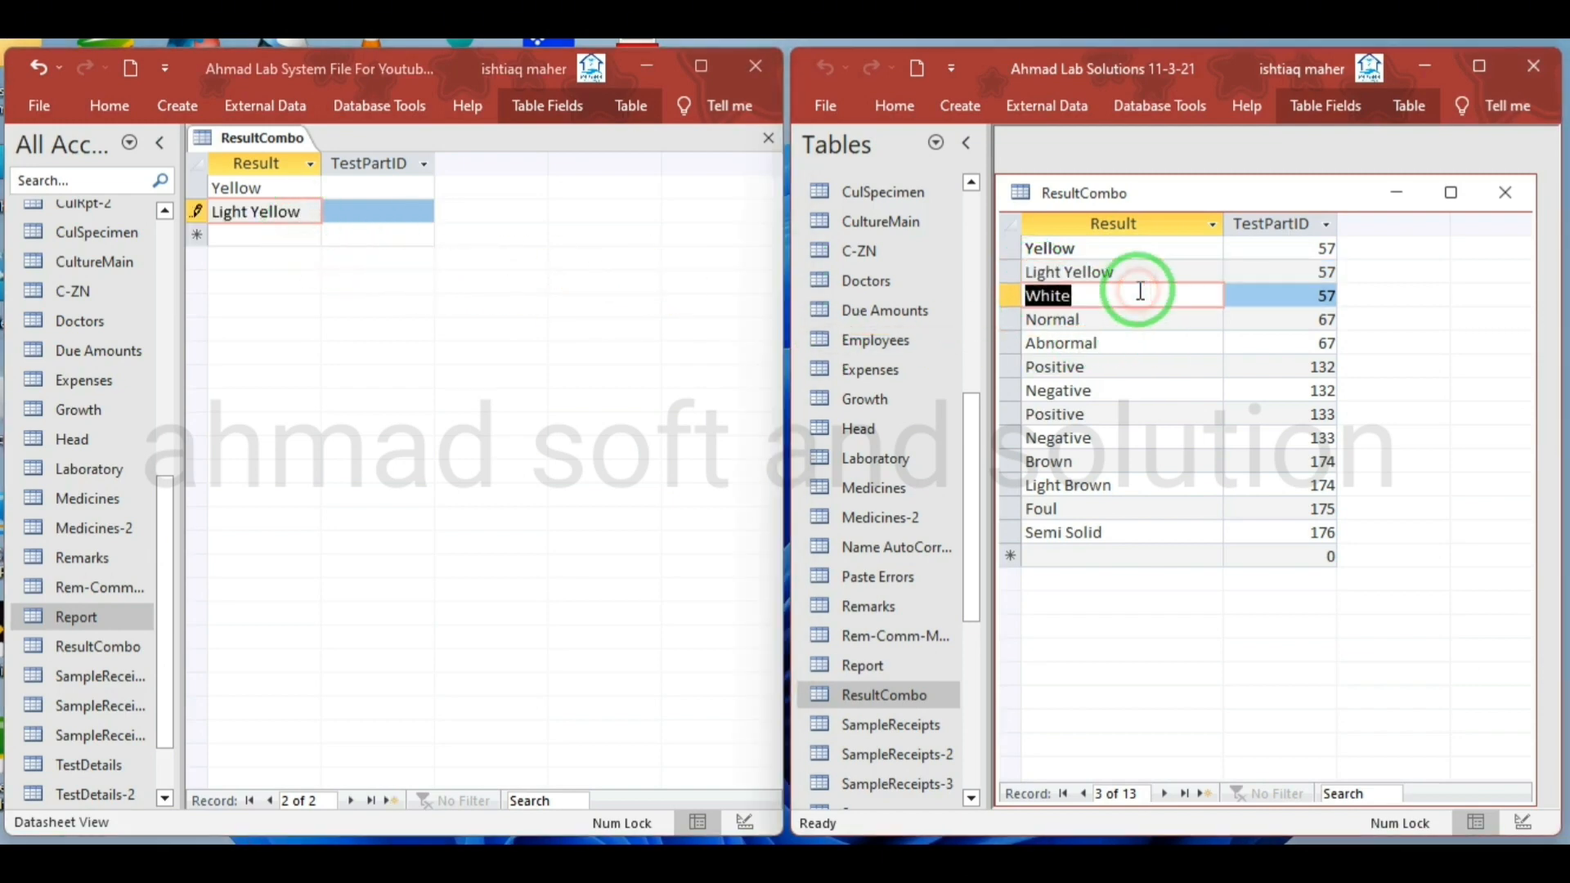
drag(318, 252, 305, 236)
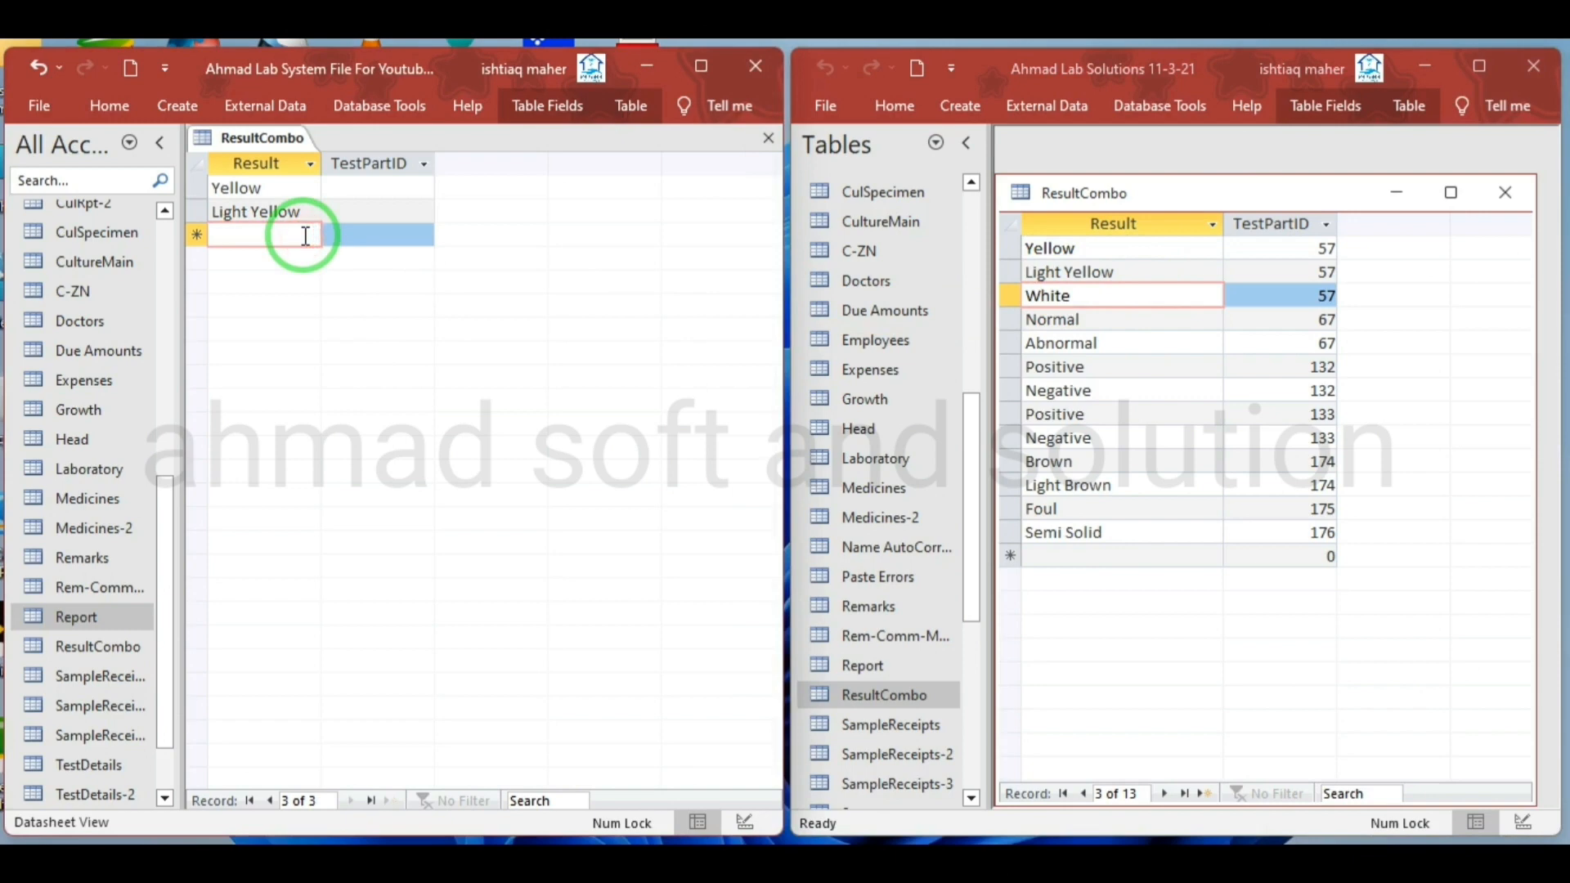
double_click(1093, 316)
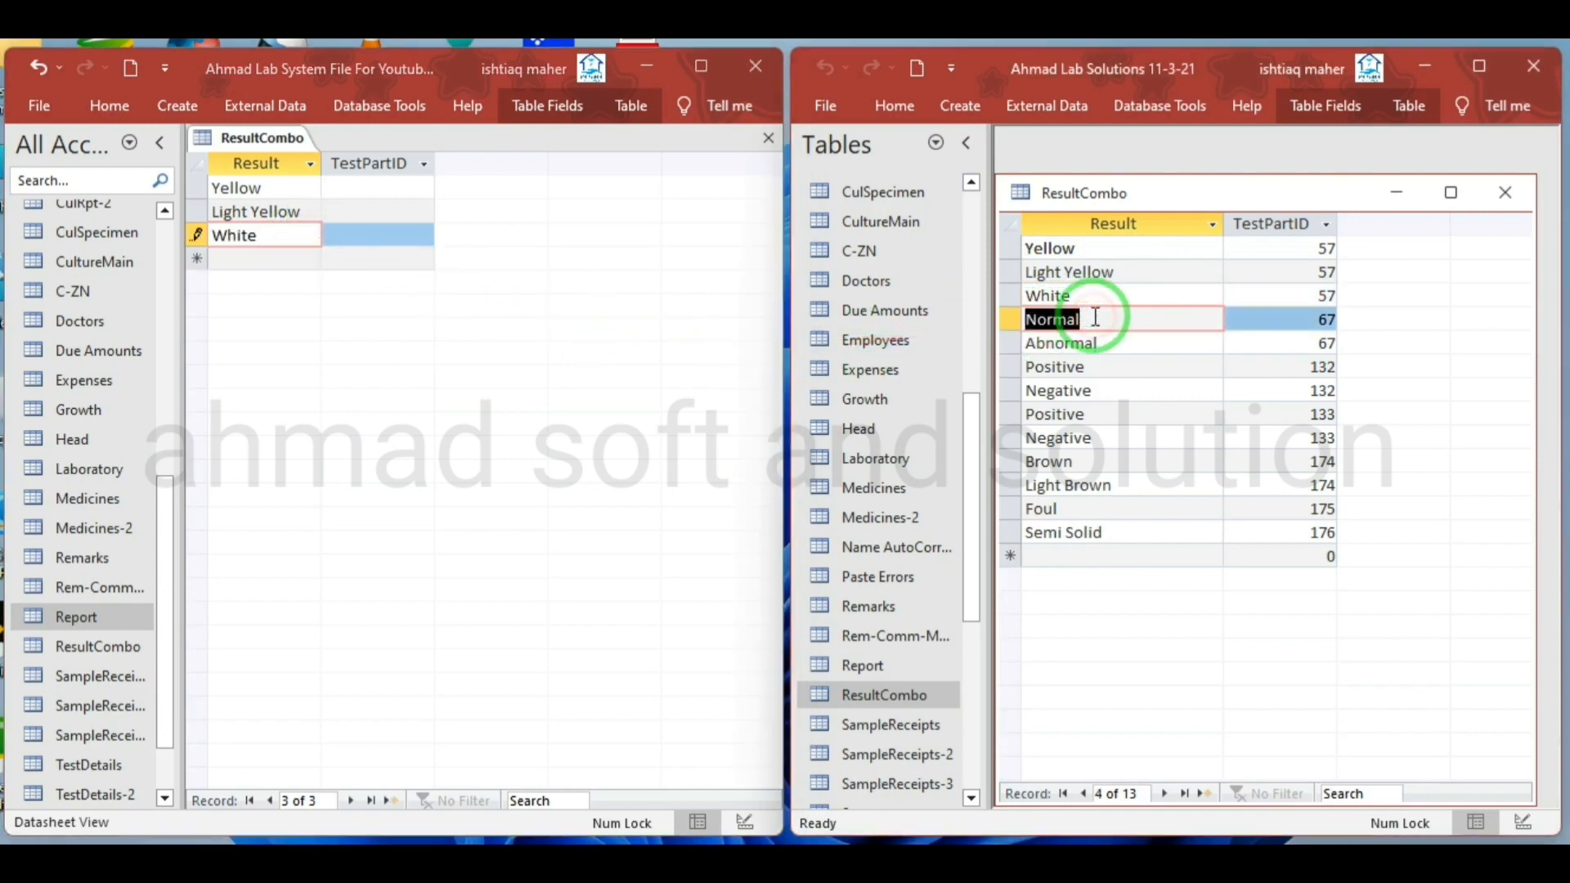
drag(1096, 317, 280, 260)
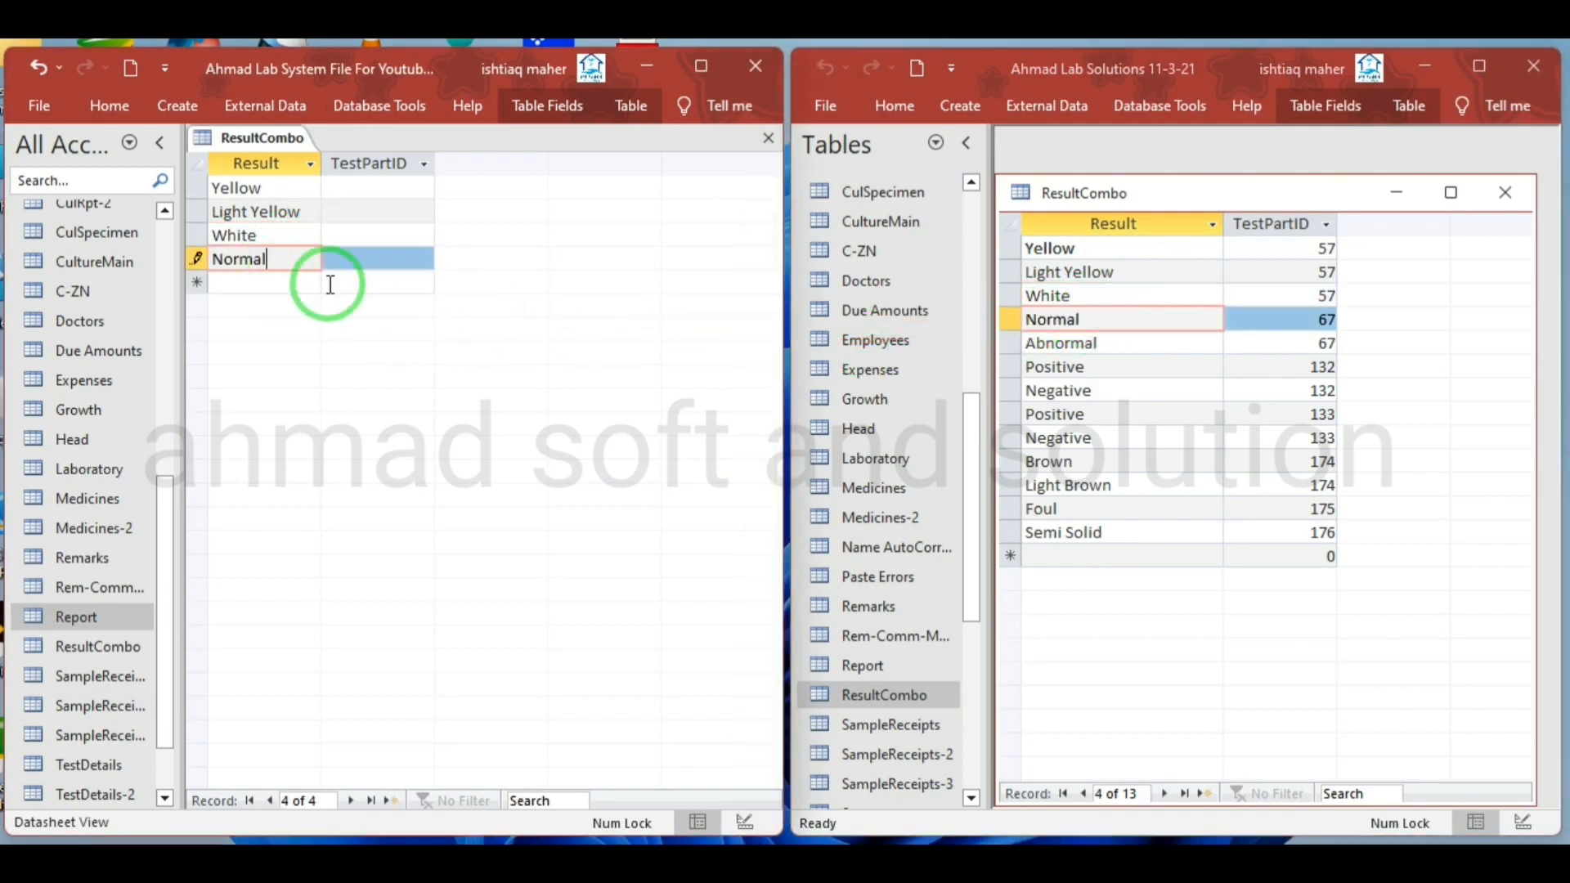
- Copy the Result values Abnormal and Positive from the source table into the new table's fifth and sixth records
double_click(1114, 343)
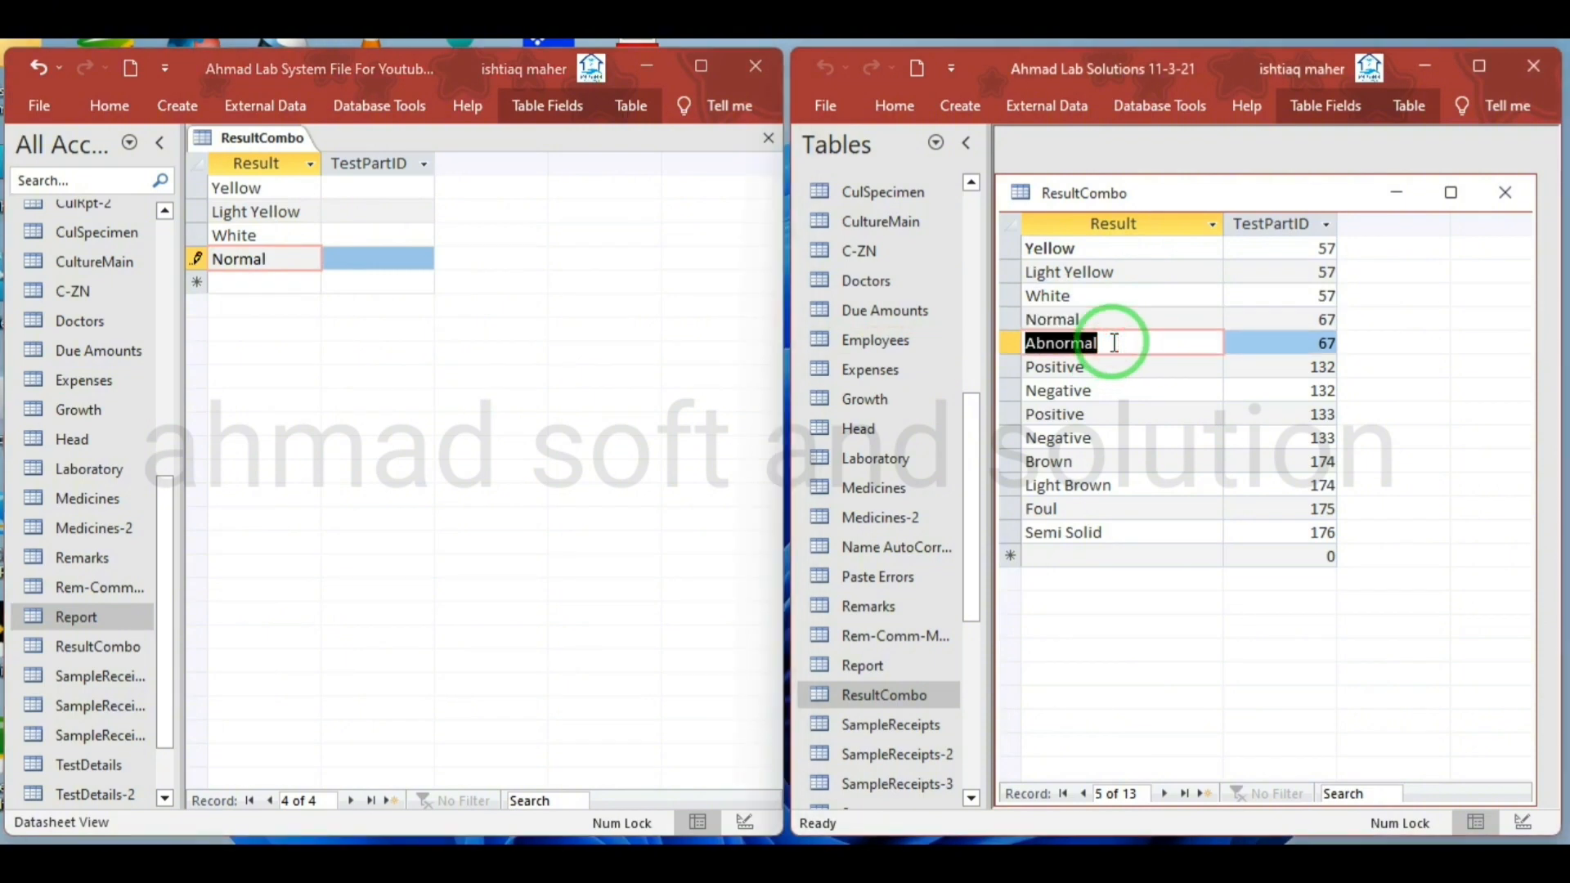
drag(1113, 342, 231, 299)
click(243, 286)
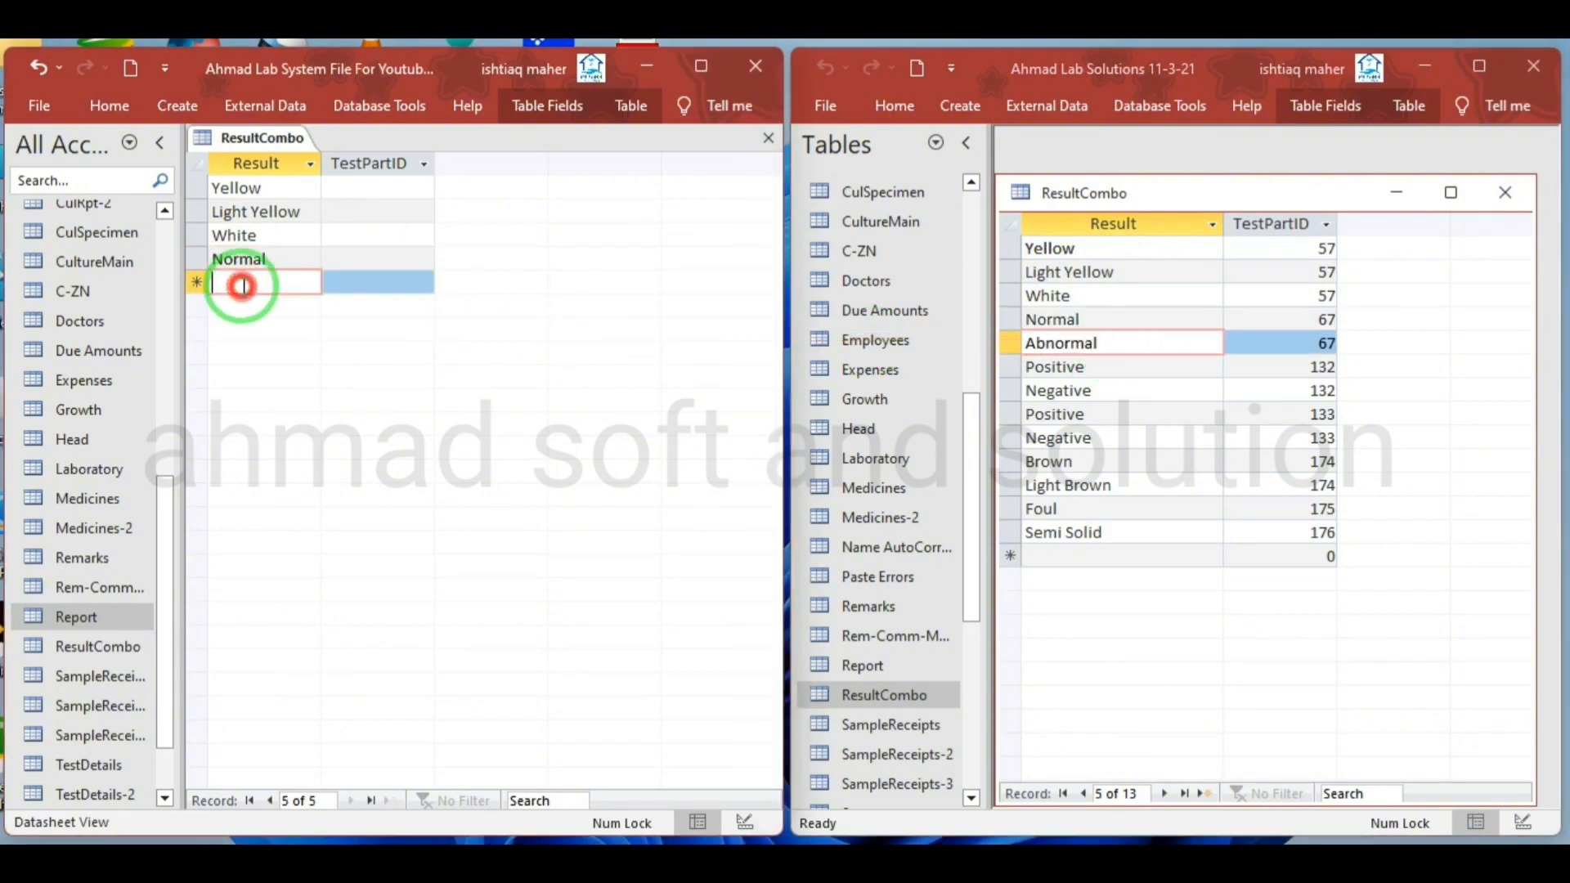
key(ctrl+v)
double_click(1087, 368)
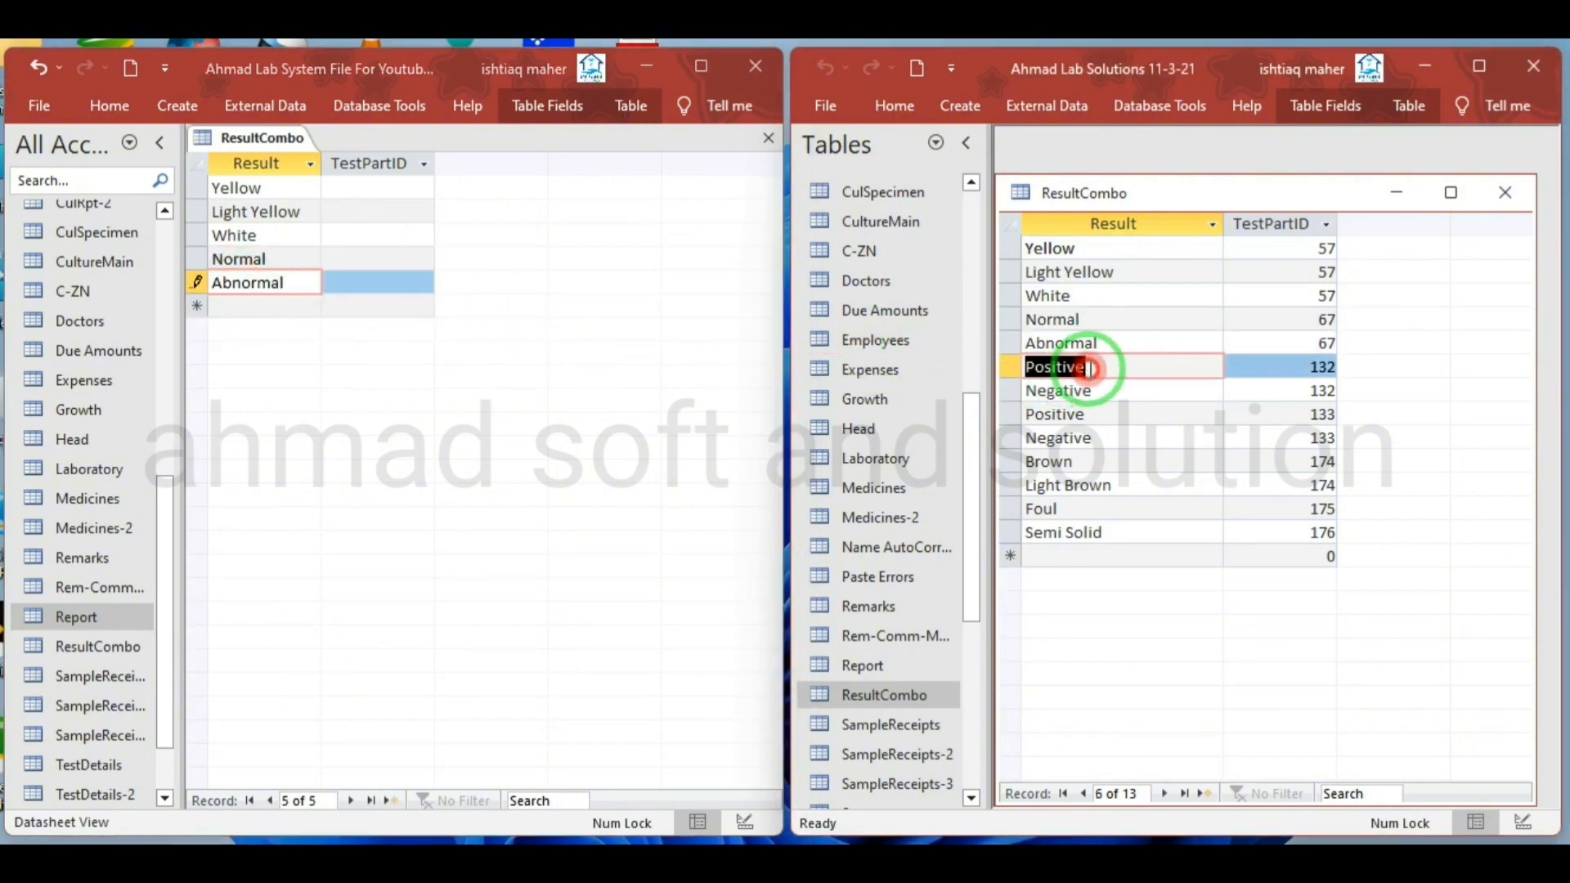
drag(1092, 368, 368, 304)
click(298, 304)
key(ctrl+v)
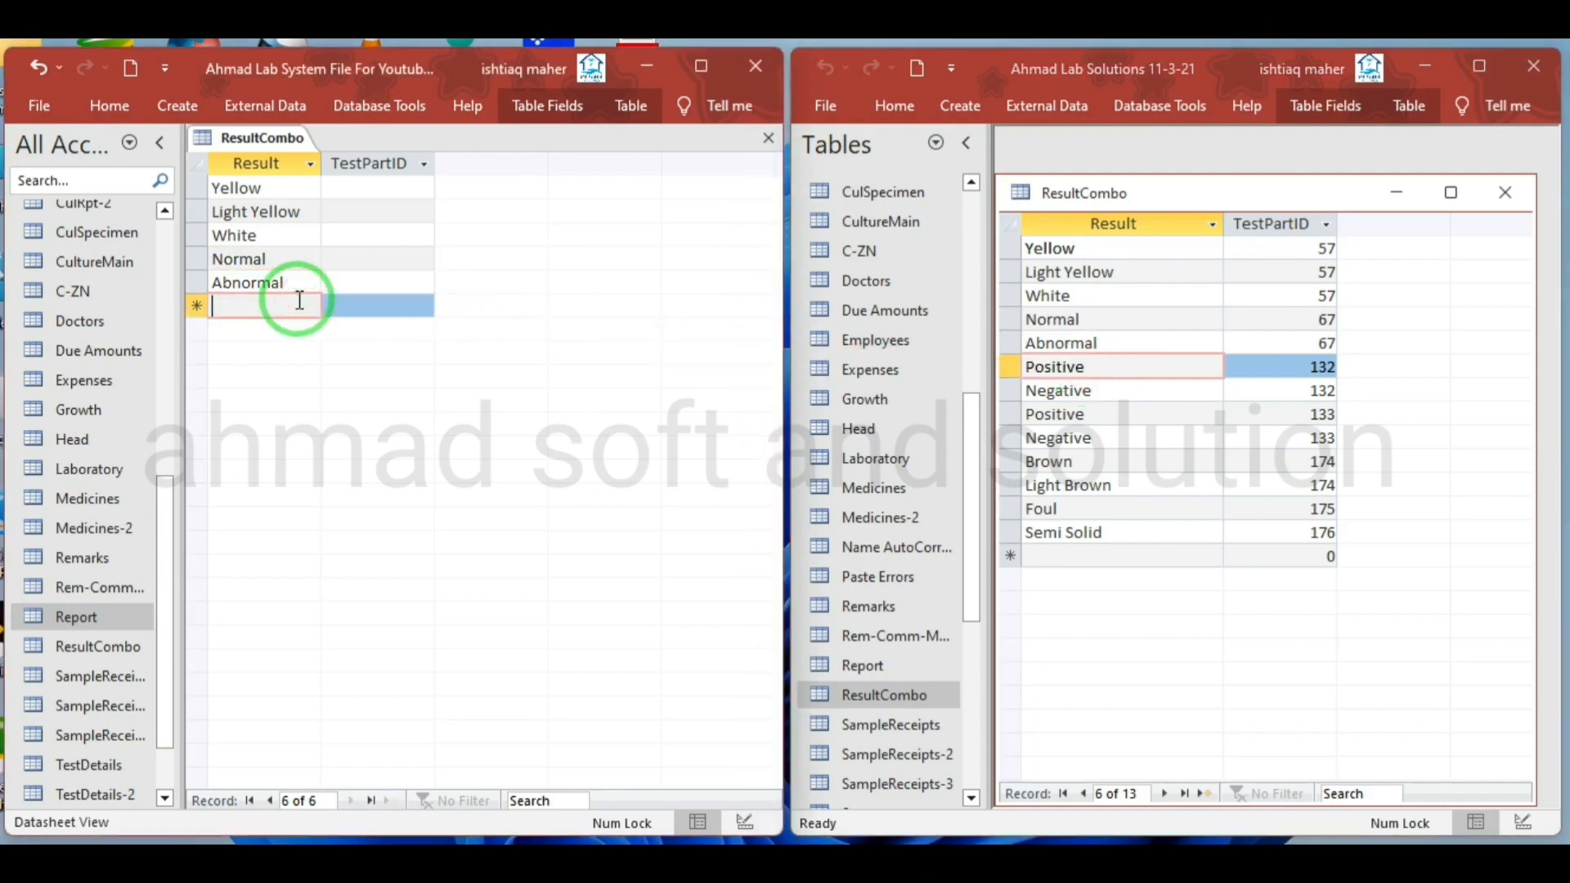
- Copy the Result values Negative (132) and Positive (133) from the source table into the new table's seventh and eighth records
double_click(1091, 390)
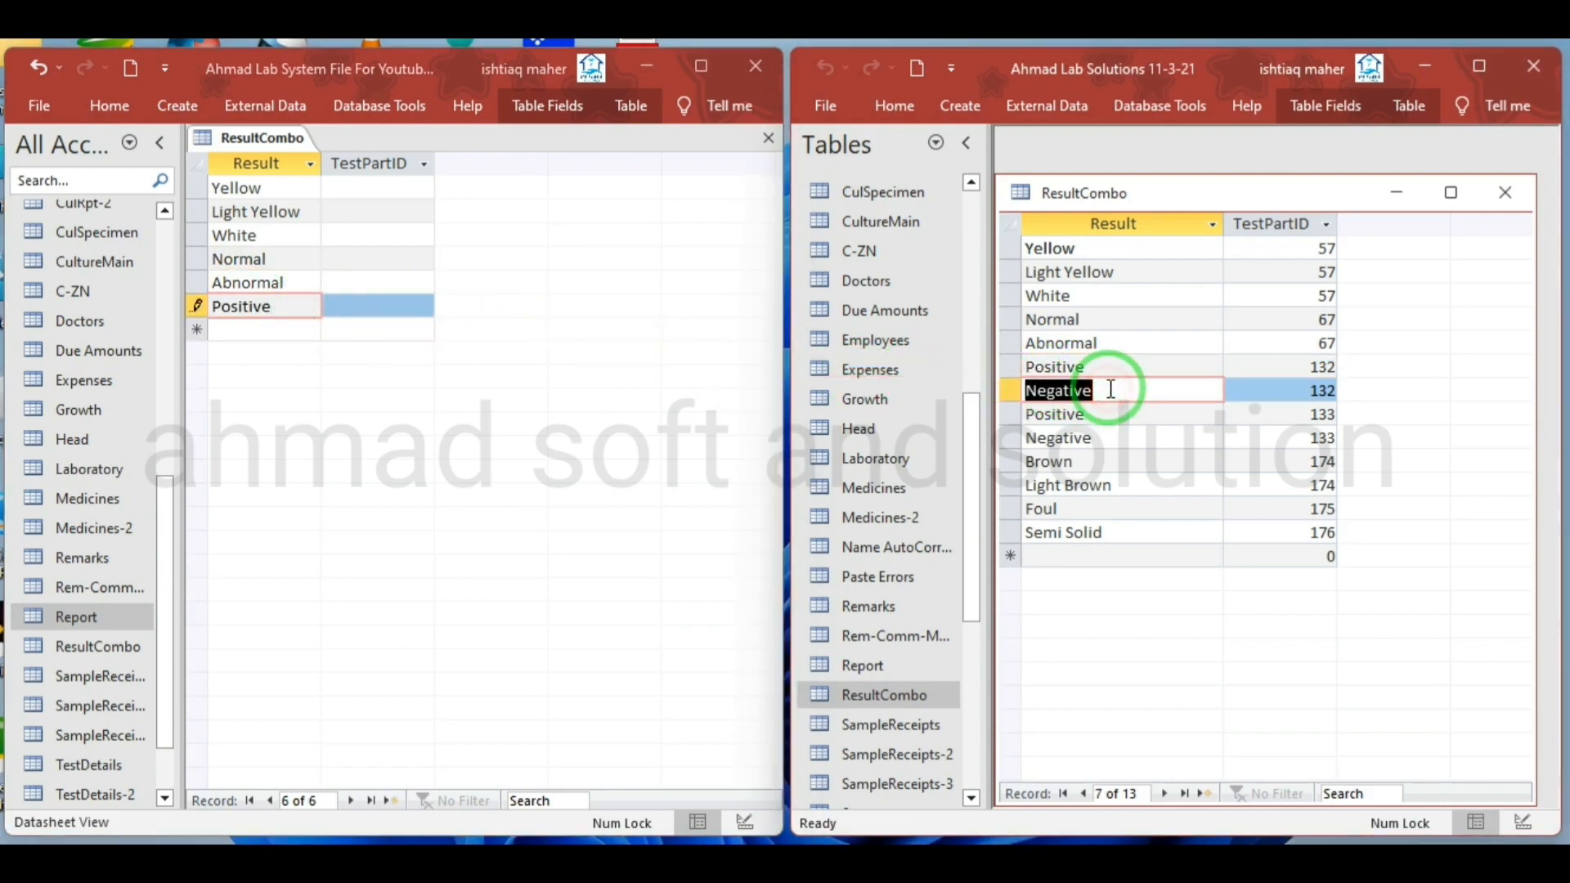
click(308, 330)
key(ctrl+v)
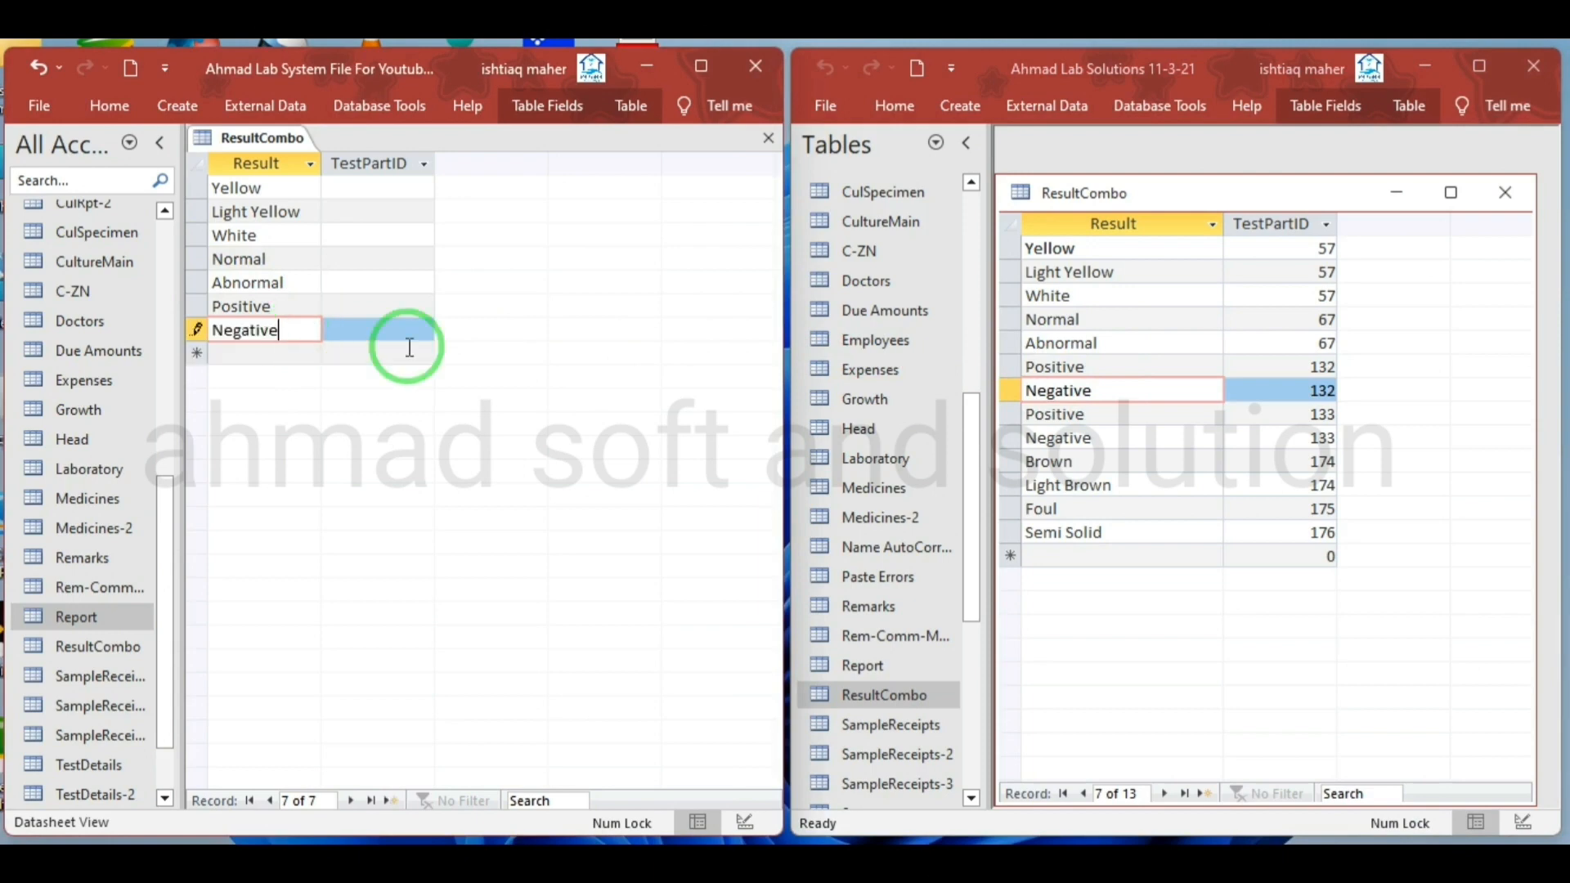
click(1128, 413)
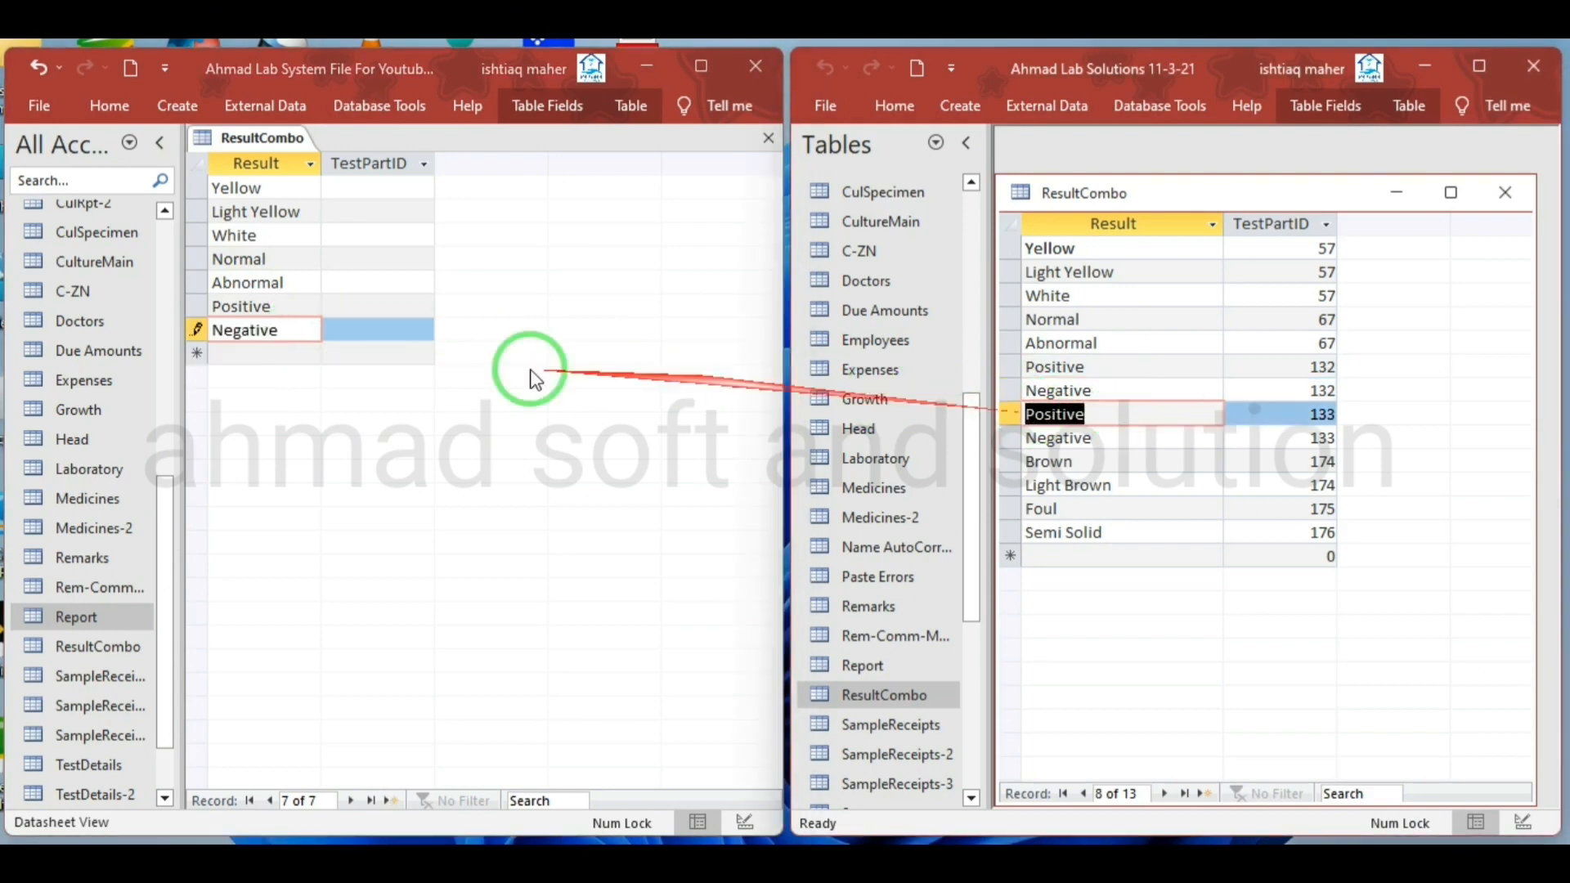
click(245, 354)
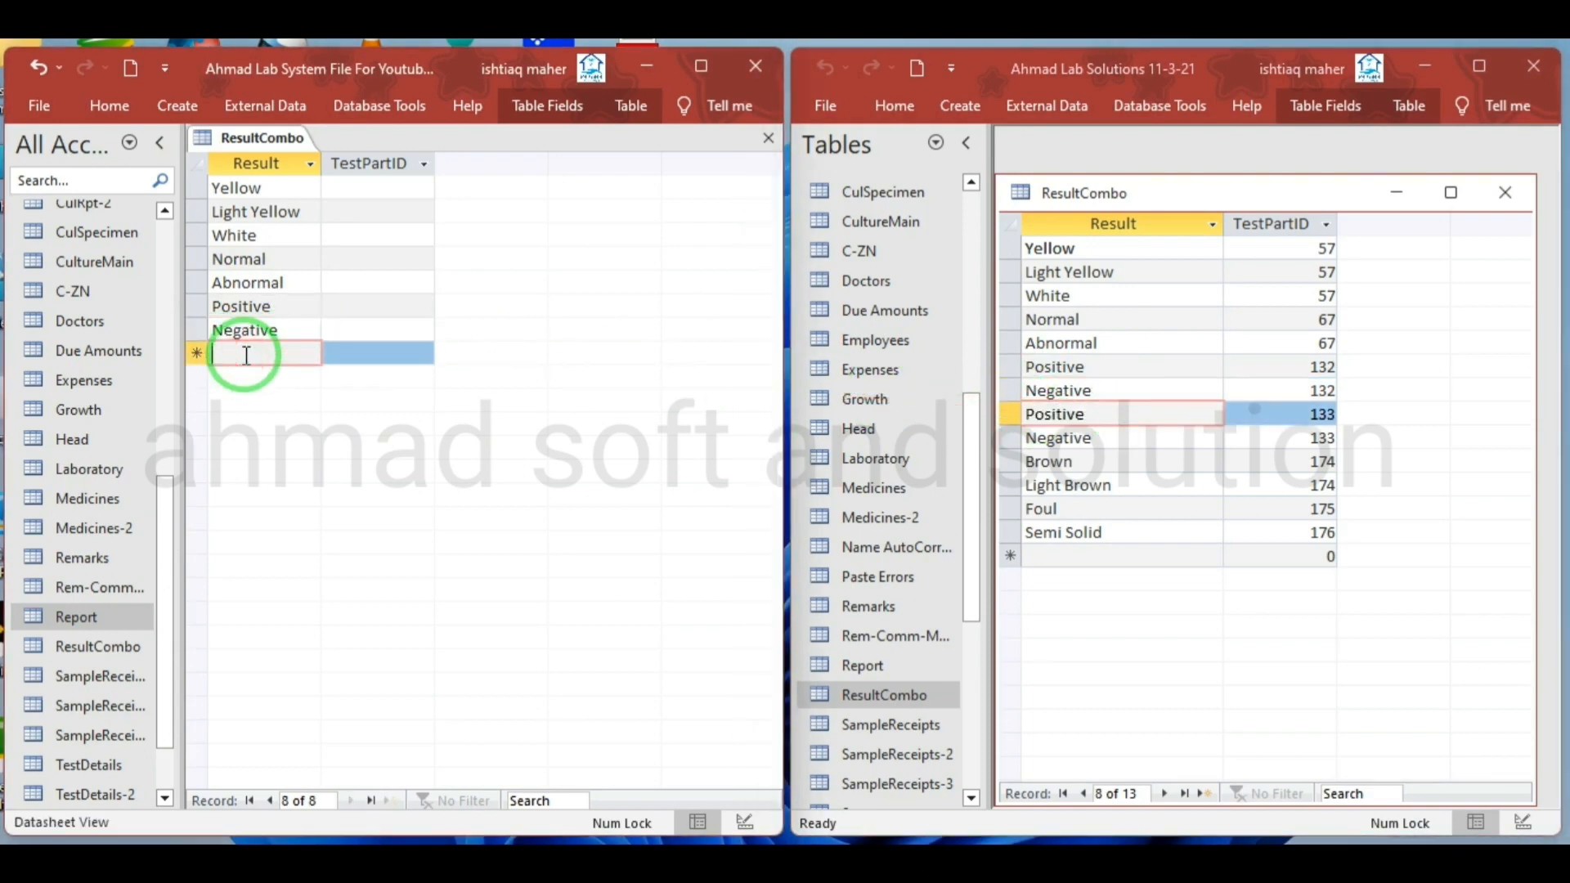
key(ctrl+v)
- Copy the second Negative and the Brown Result values from the source table into the new table's ninth and tenth records
click(1107, 442)
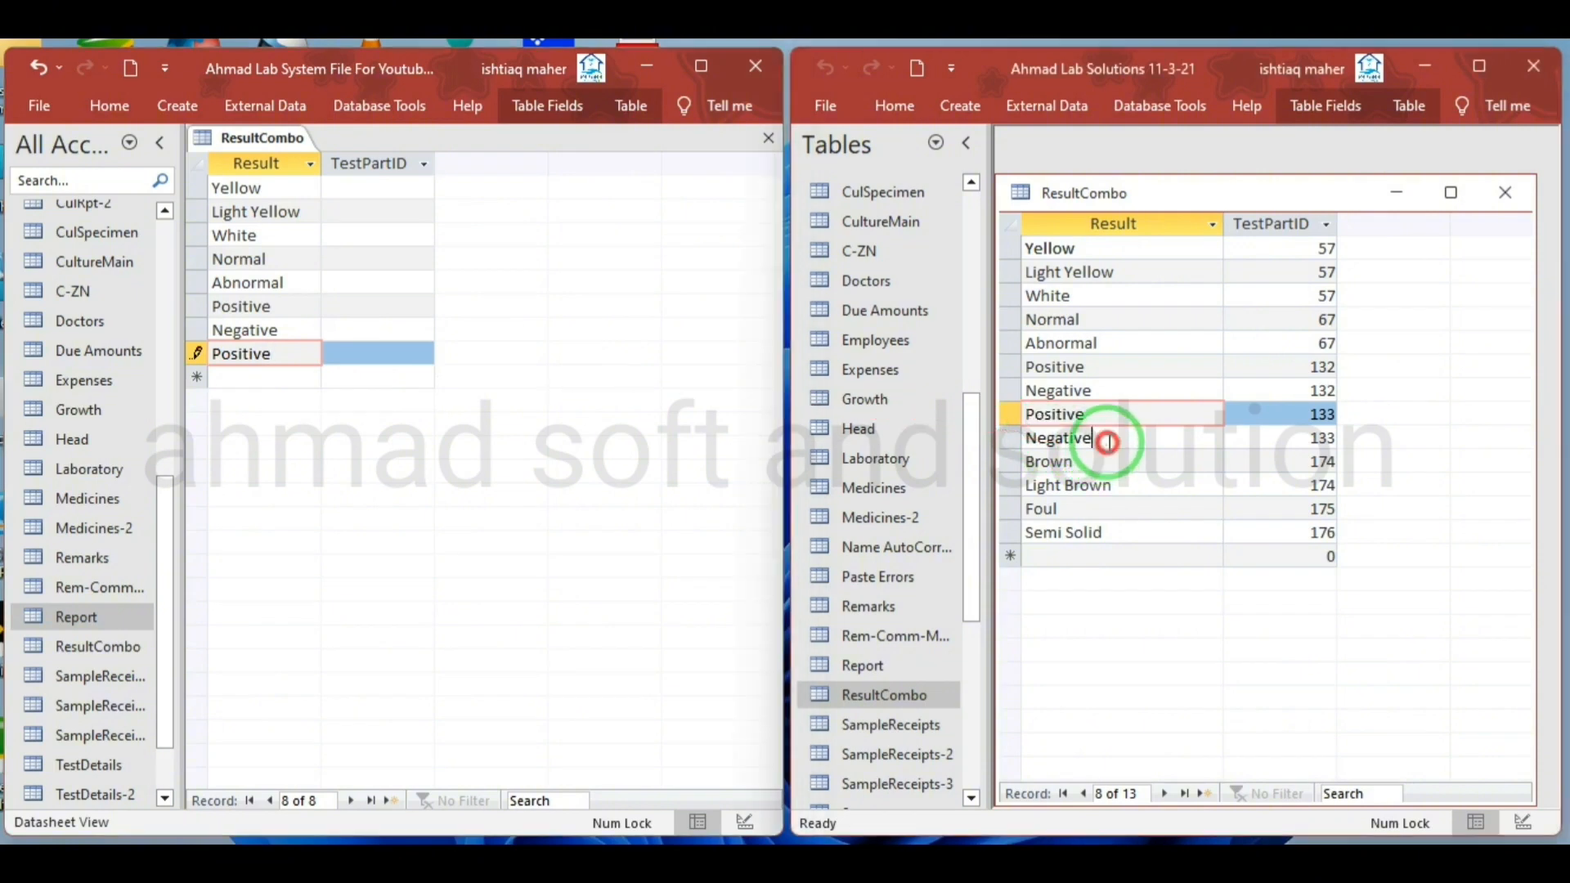
double_click(1108, 442)
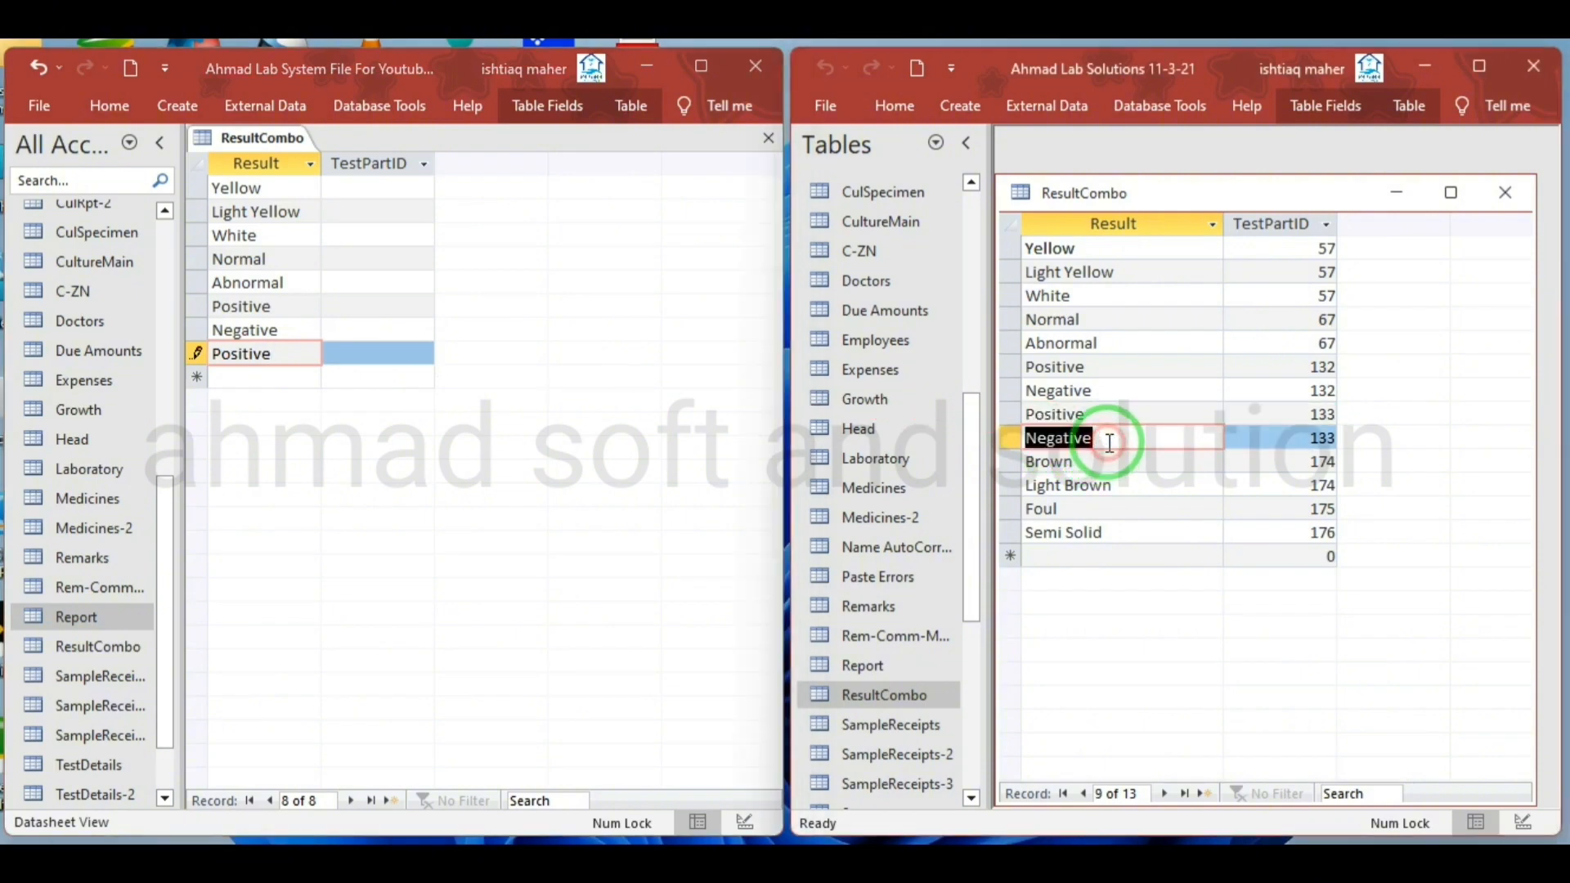
click(282, 373)
key(ctrl+v)
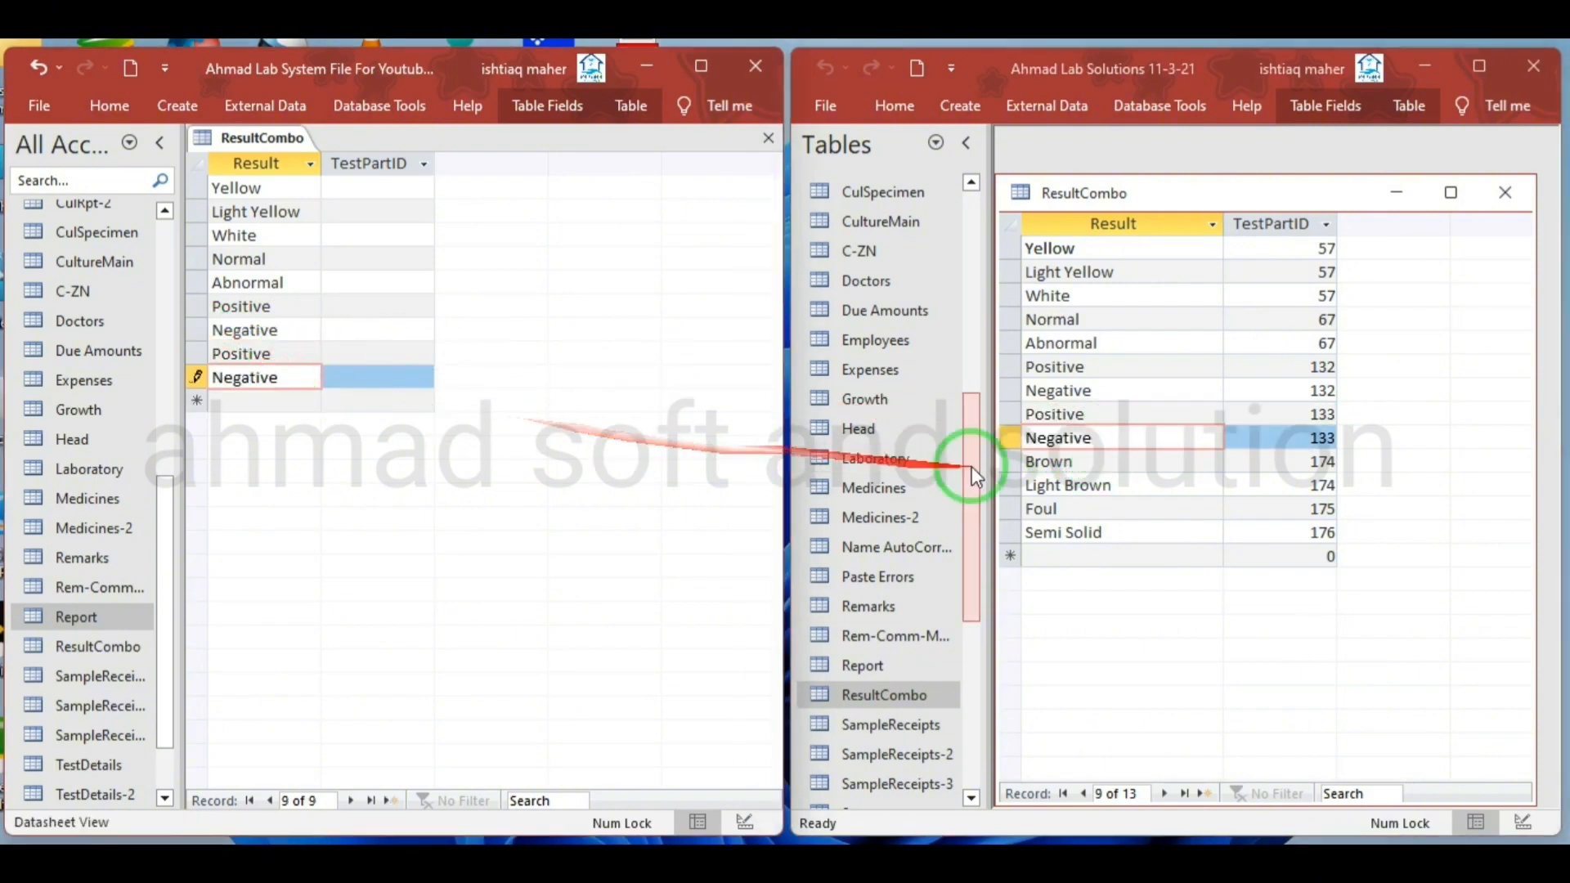
double_click(1071, 461)
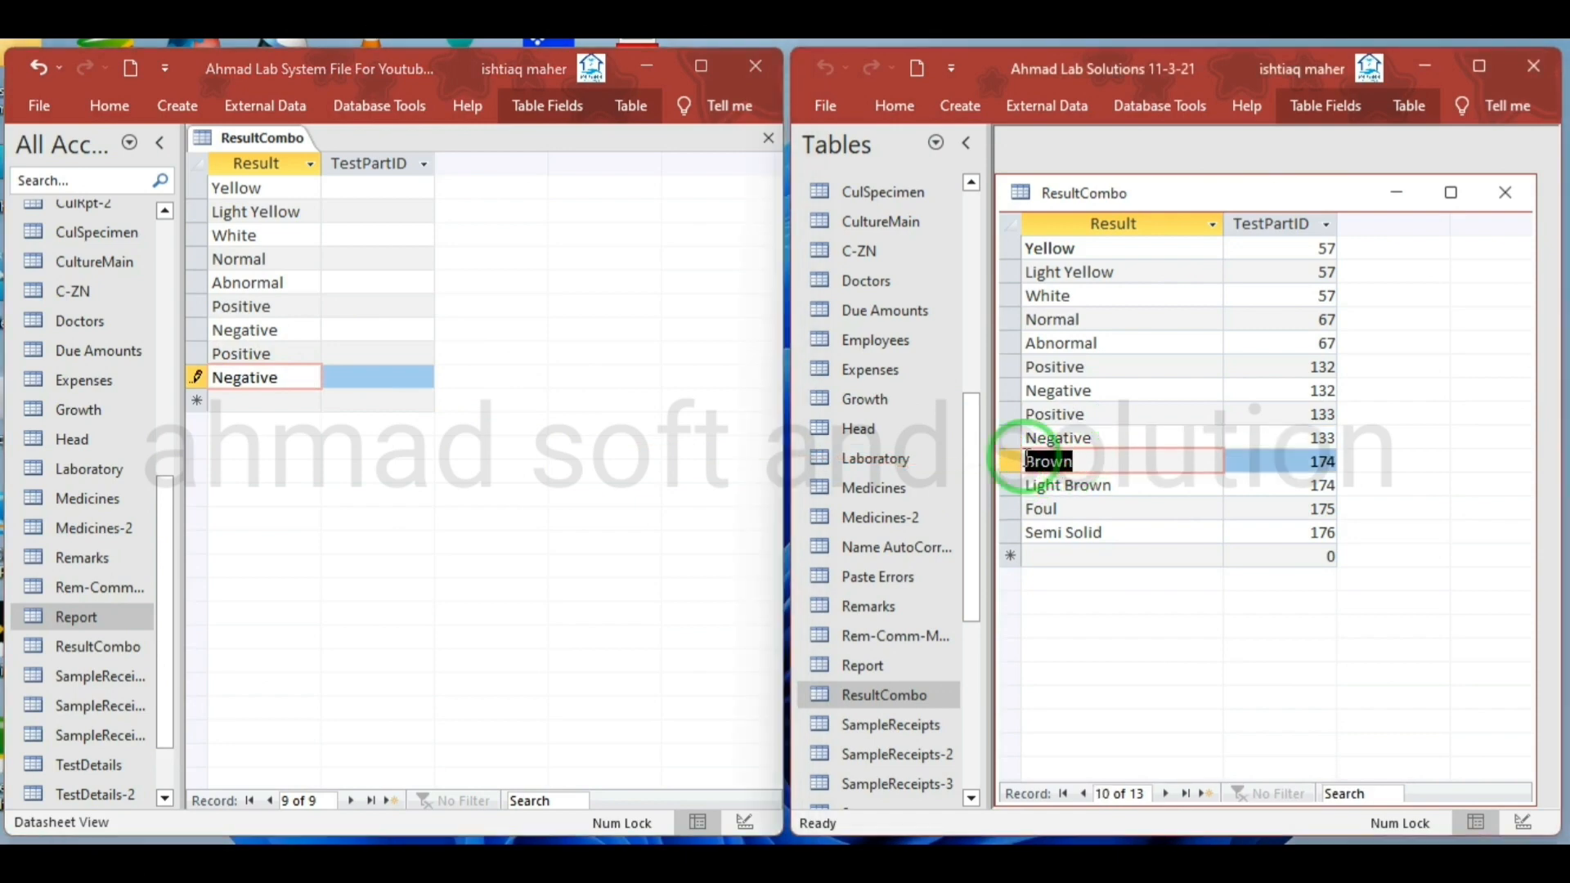
click(307, 400)
key(ctrl+v)
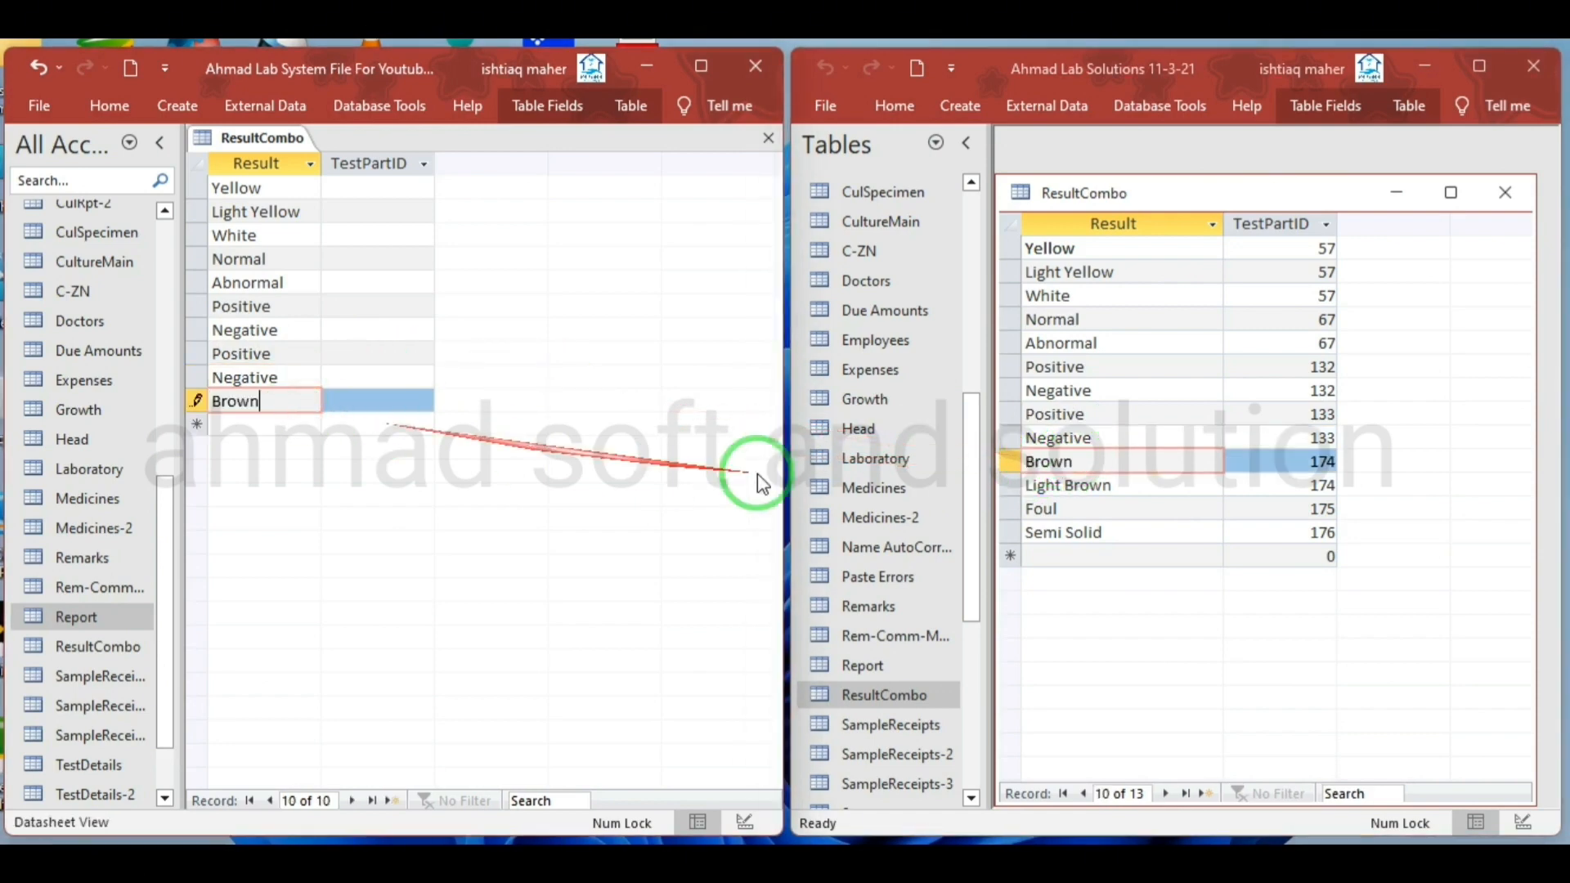
- Copy the full Result values Light Brown and Foul from the source table into the new table's eleventh and twelfth records
double_click(1131, 485)
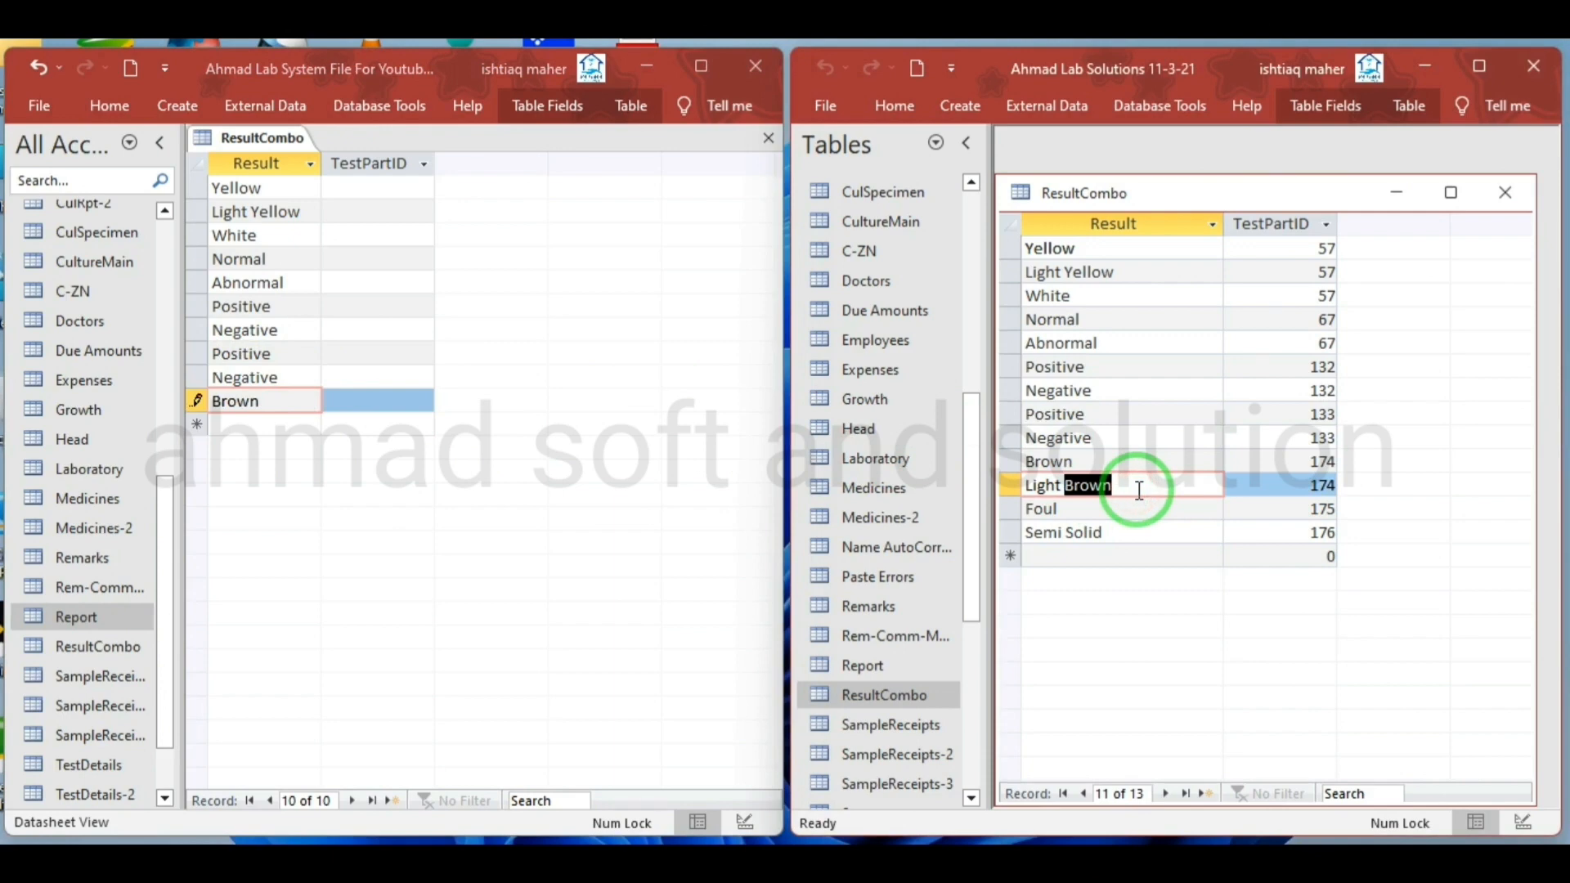
drag(1138, 489, 1009, 490)
key(ctrl+c)
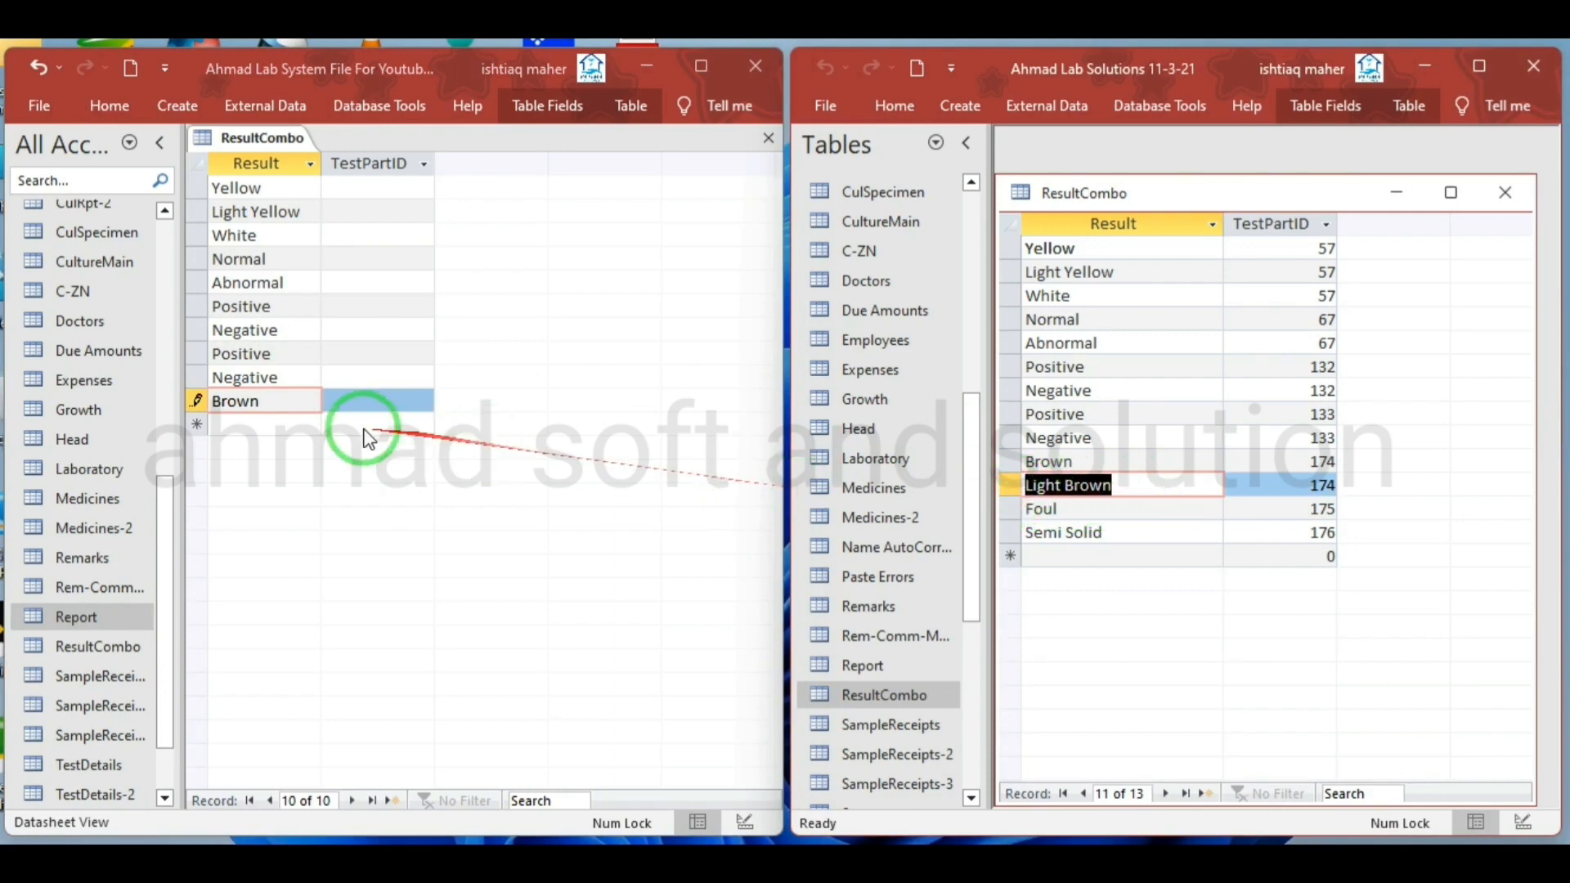
click(280, 426)
key(ctrl+v)
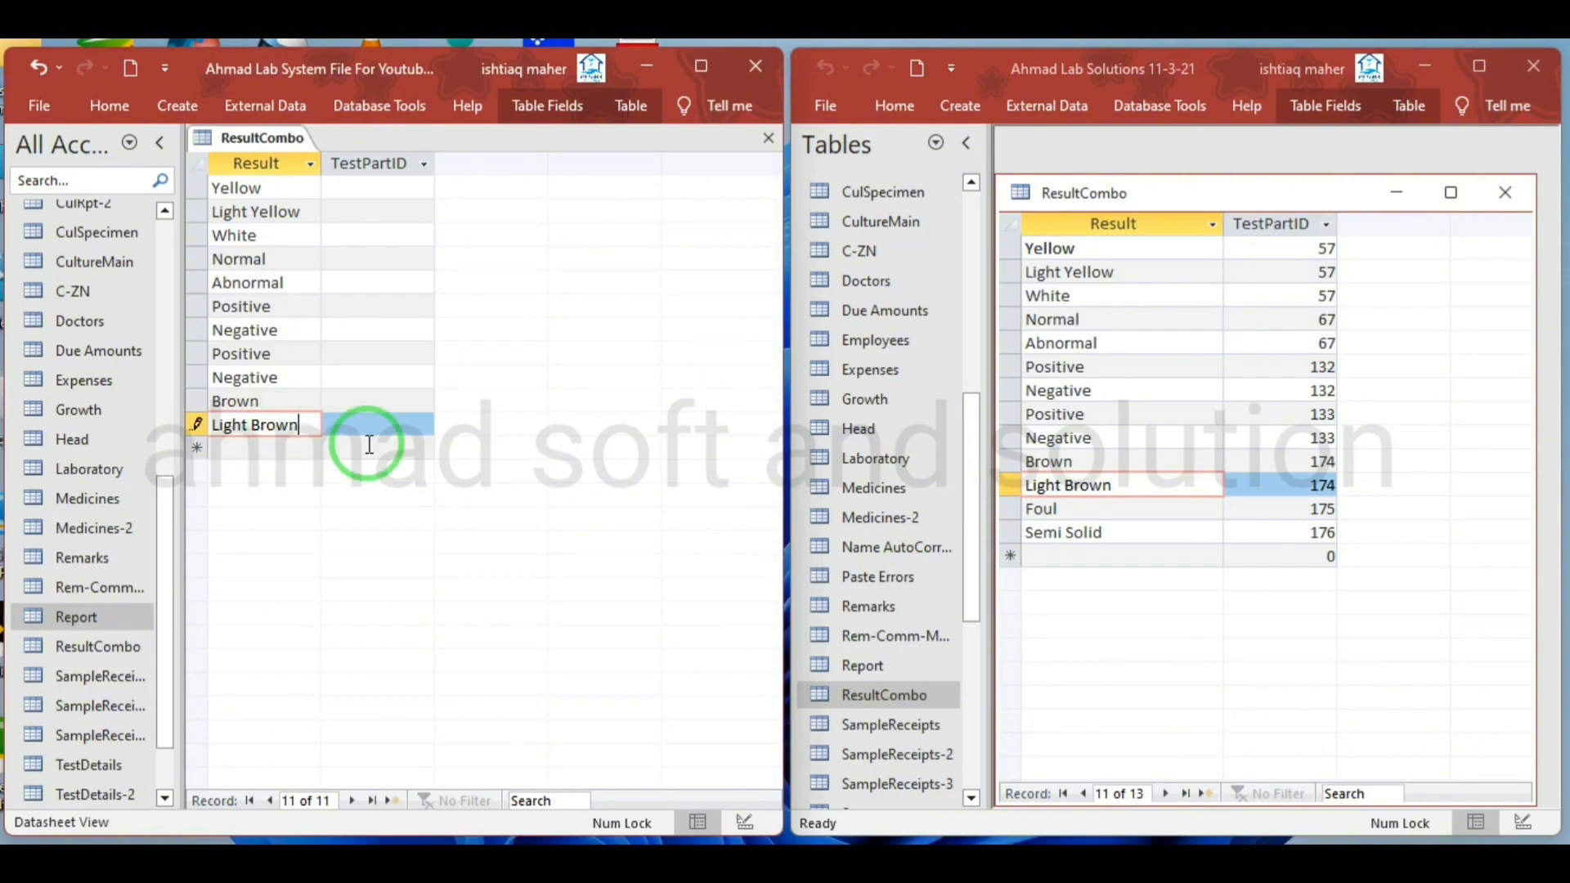
click(1108, 509)
key(ctrl+c)
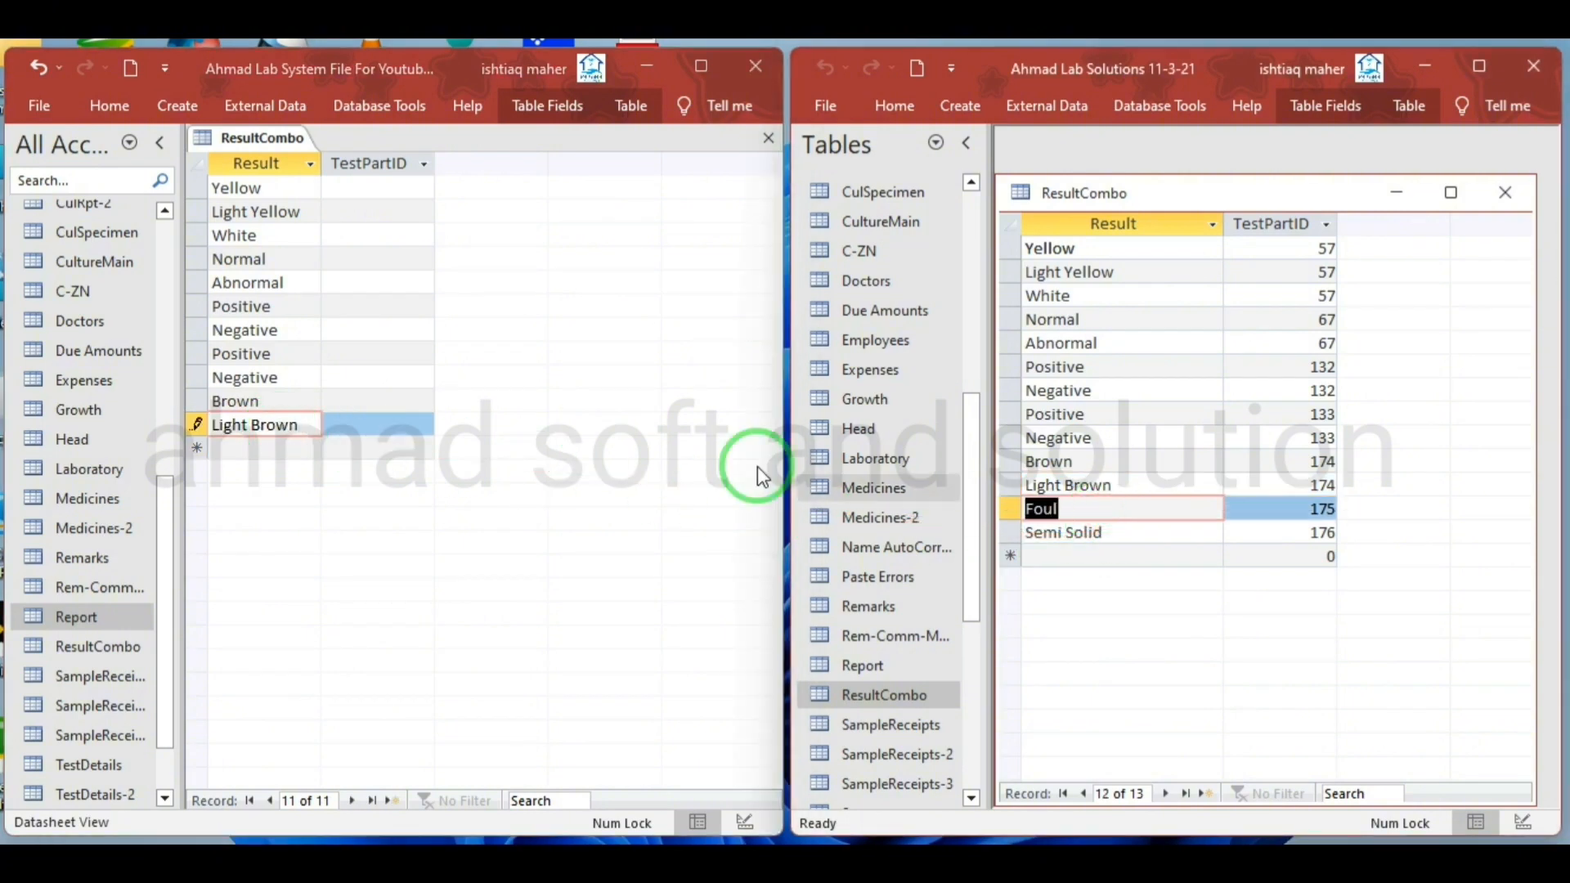
click(246, 445)
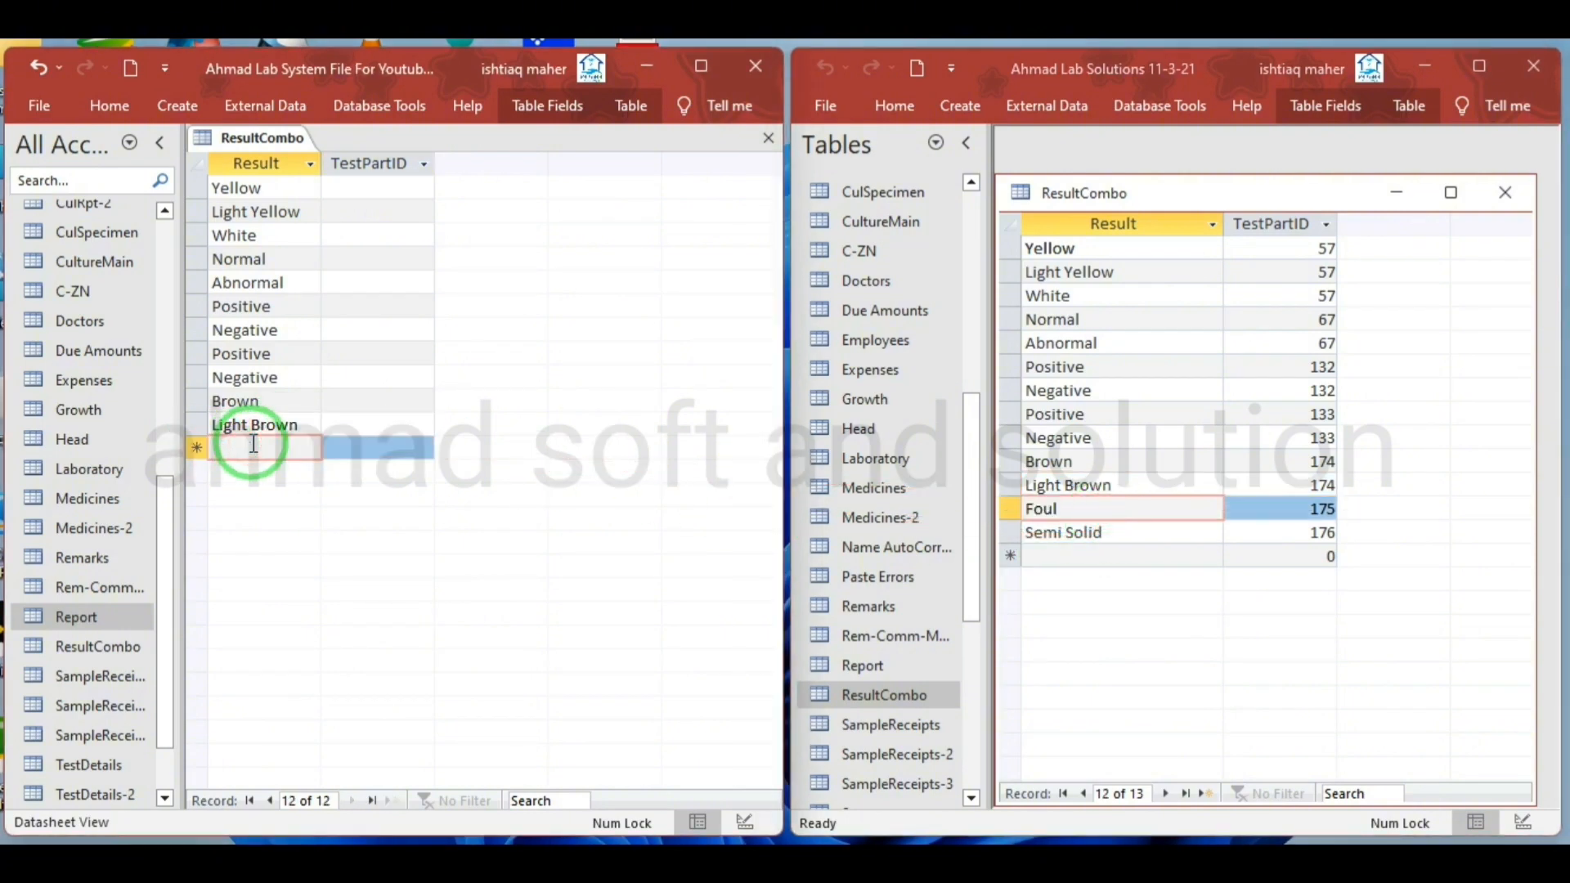
key(ctrl+v)
- Copy the full Result value Semi Solid from the source table into the thirteenth record of the new table
double_click(1128, 536)
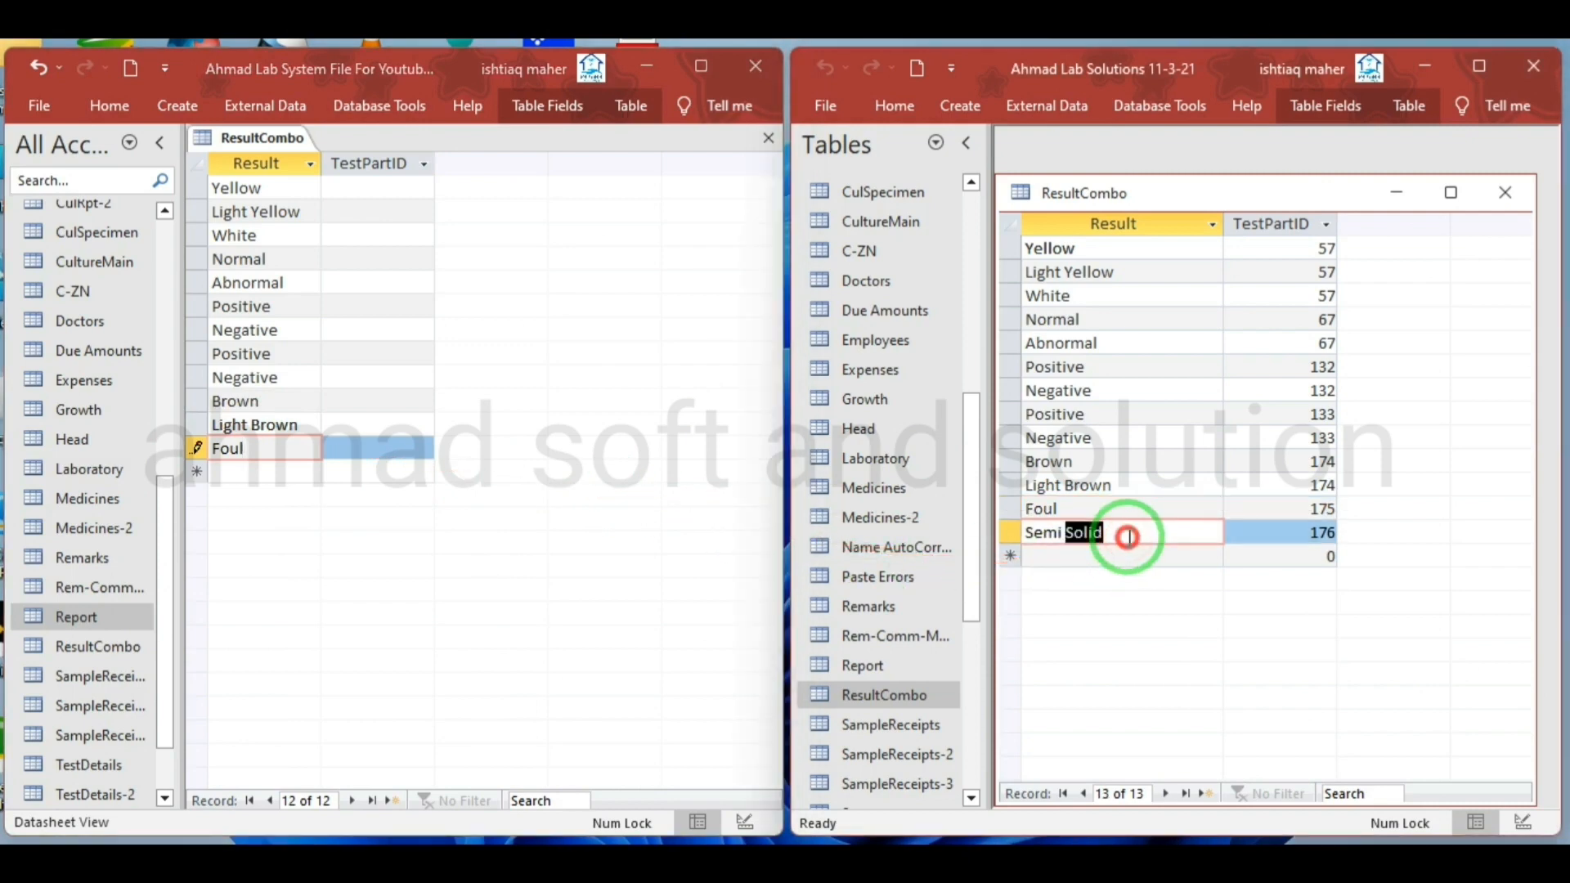
drag(1128, 536, 1029, 535)
key(ctrl+c)
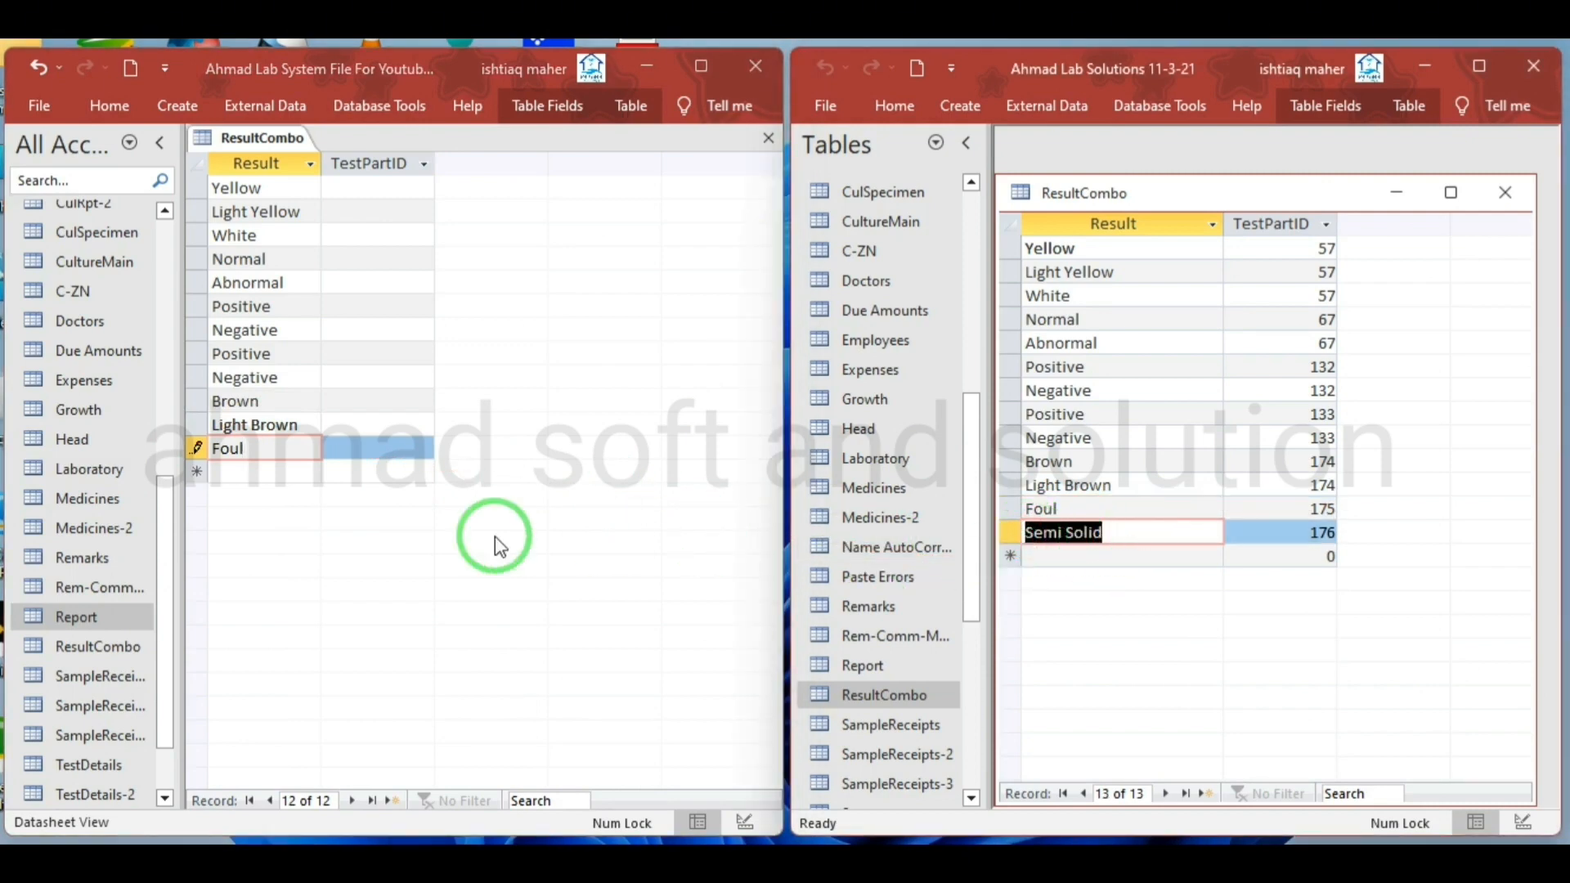
click(298, 471)
key(ctrl+v)
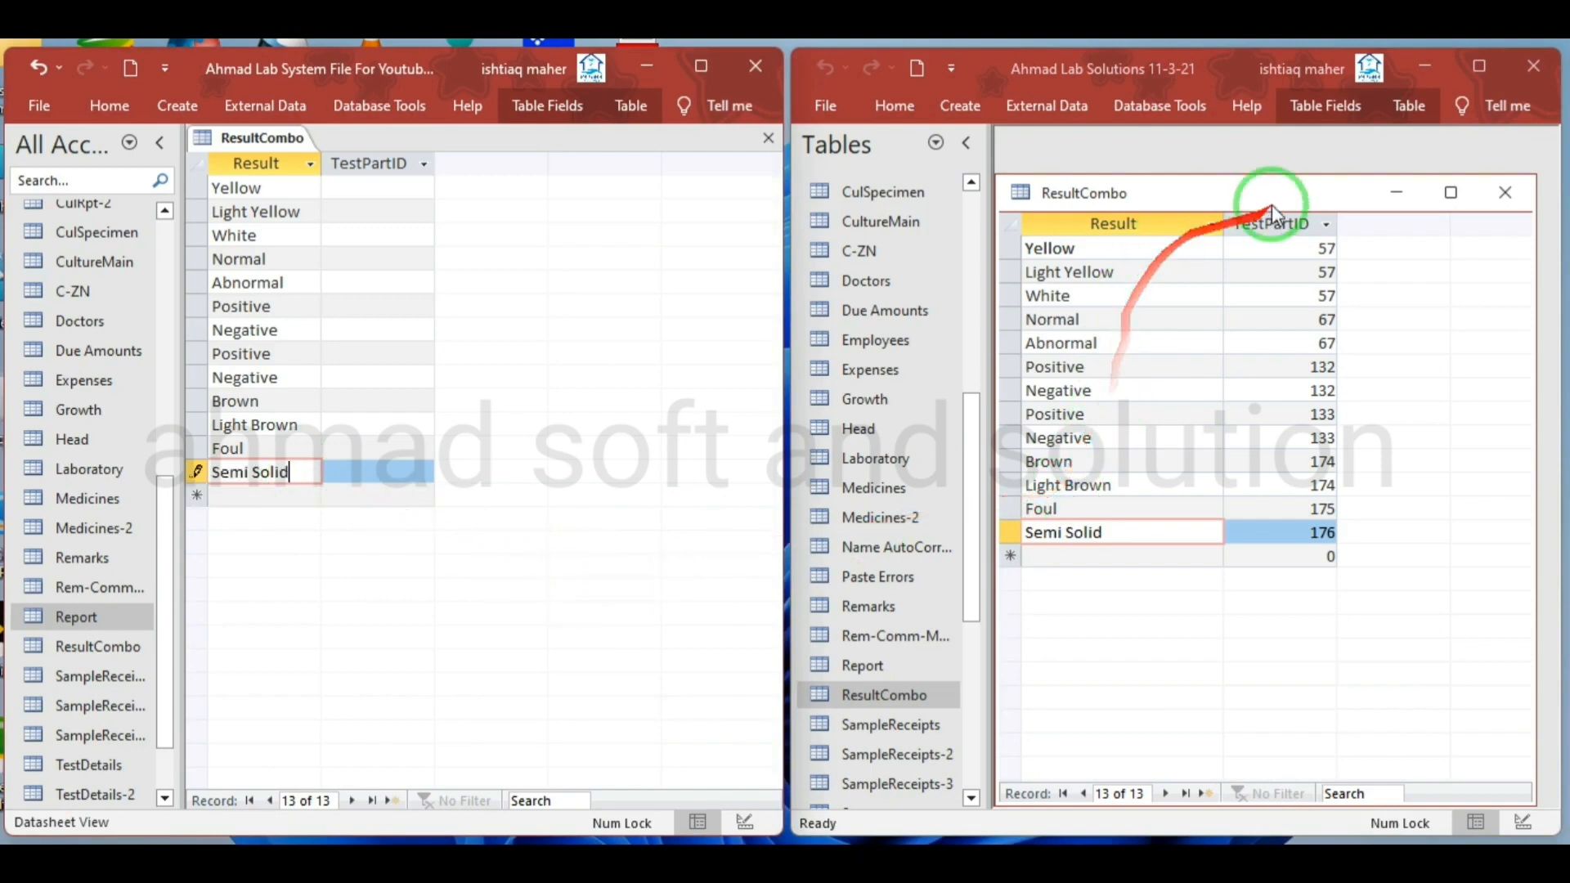
- Enter TestPartID 57 for the Yellow, Light Yellow and White records in the new ResultCombo table
click(411, 186)
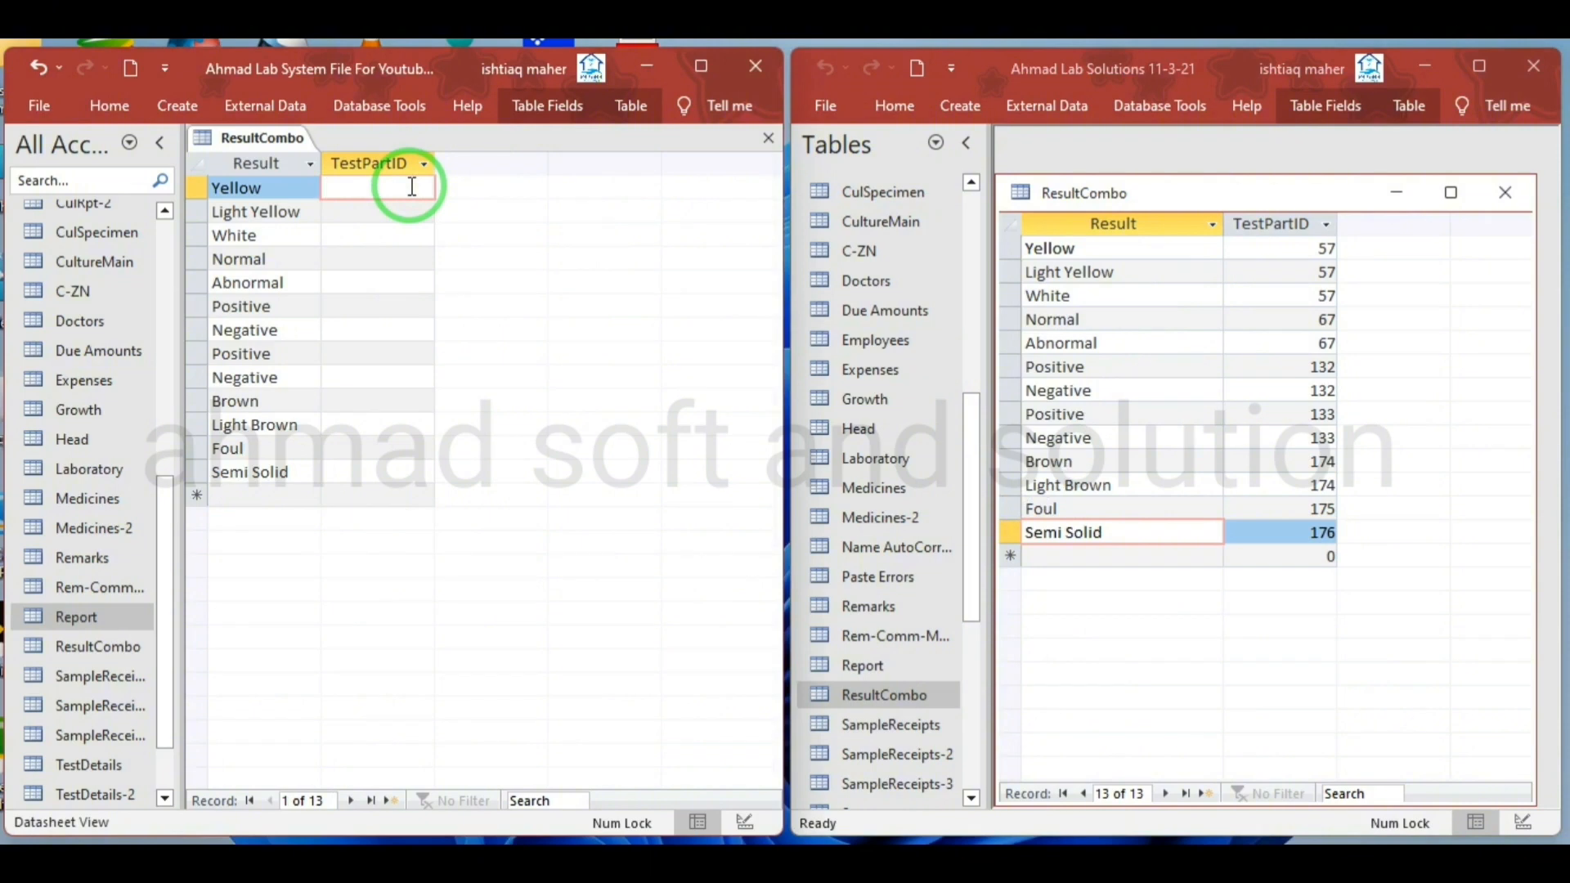
text(57)
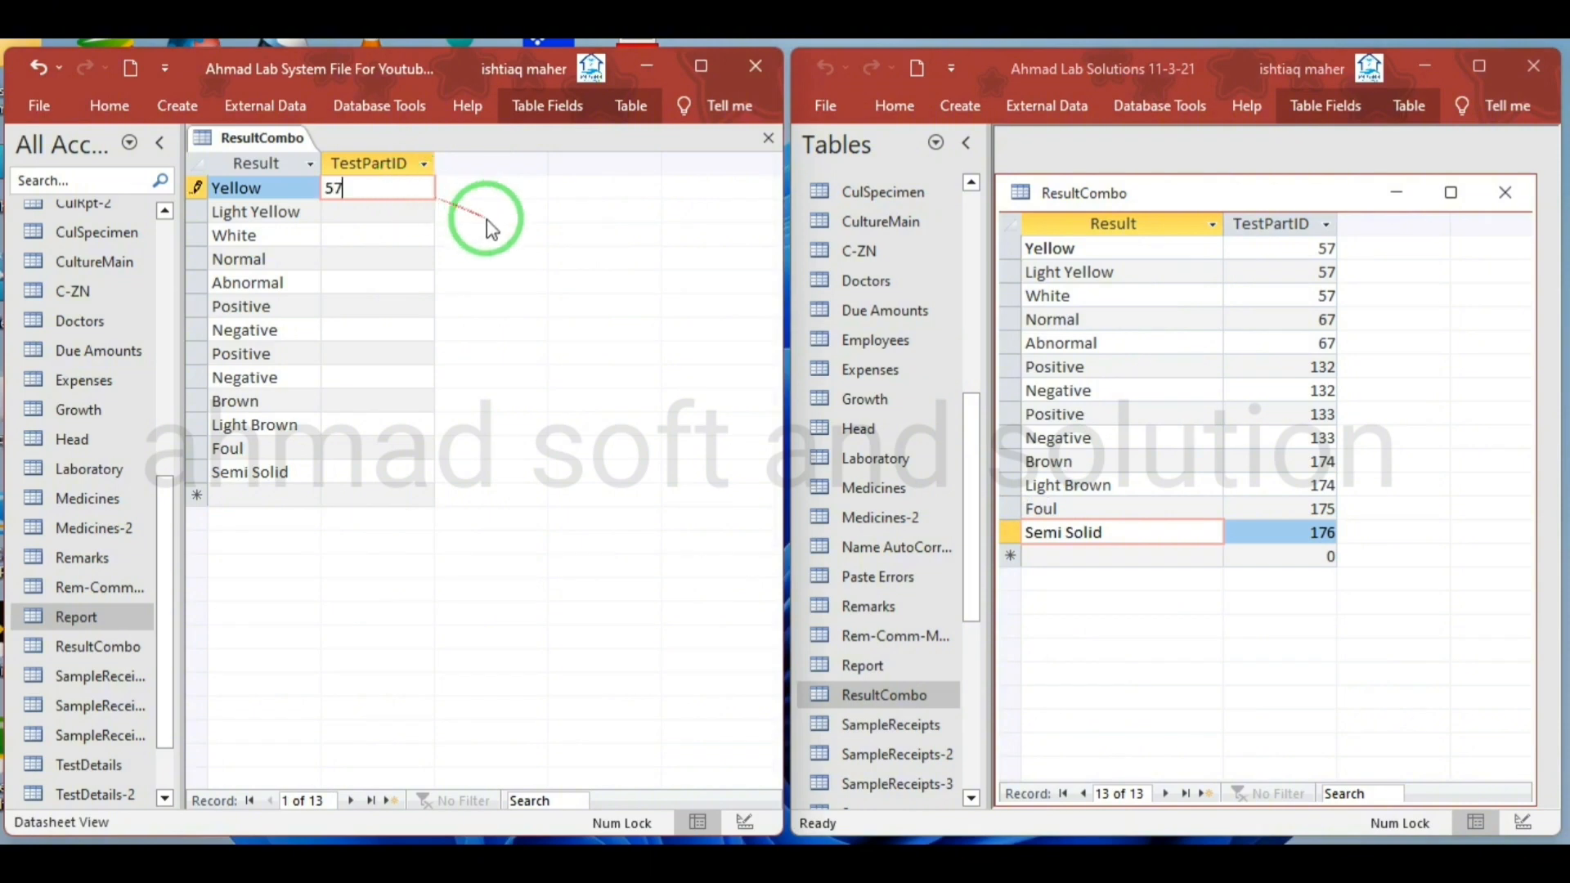
click(397, 214)
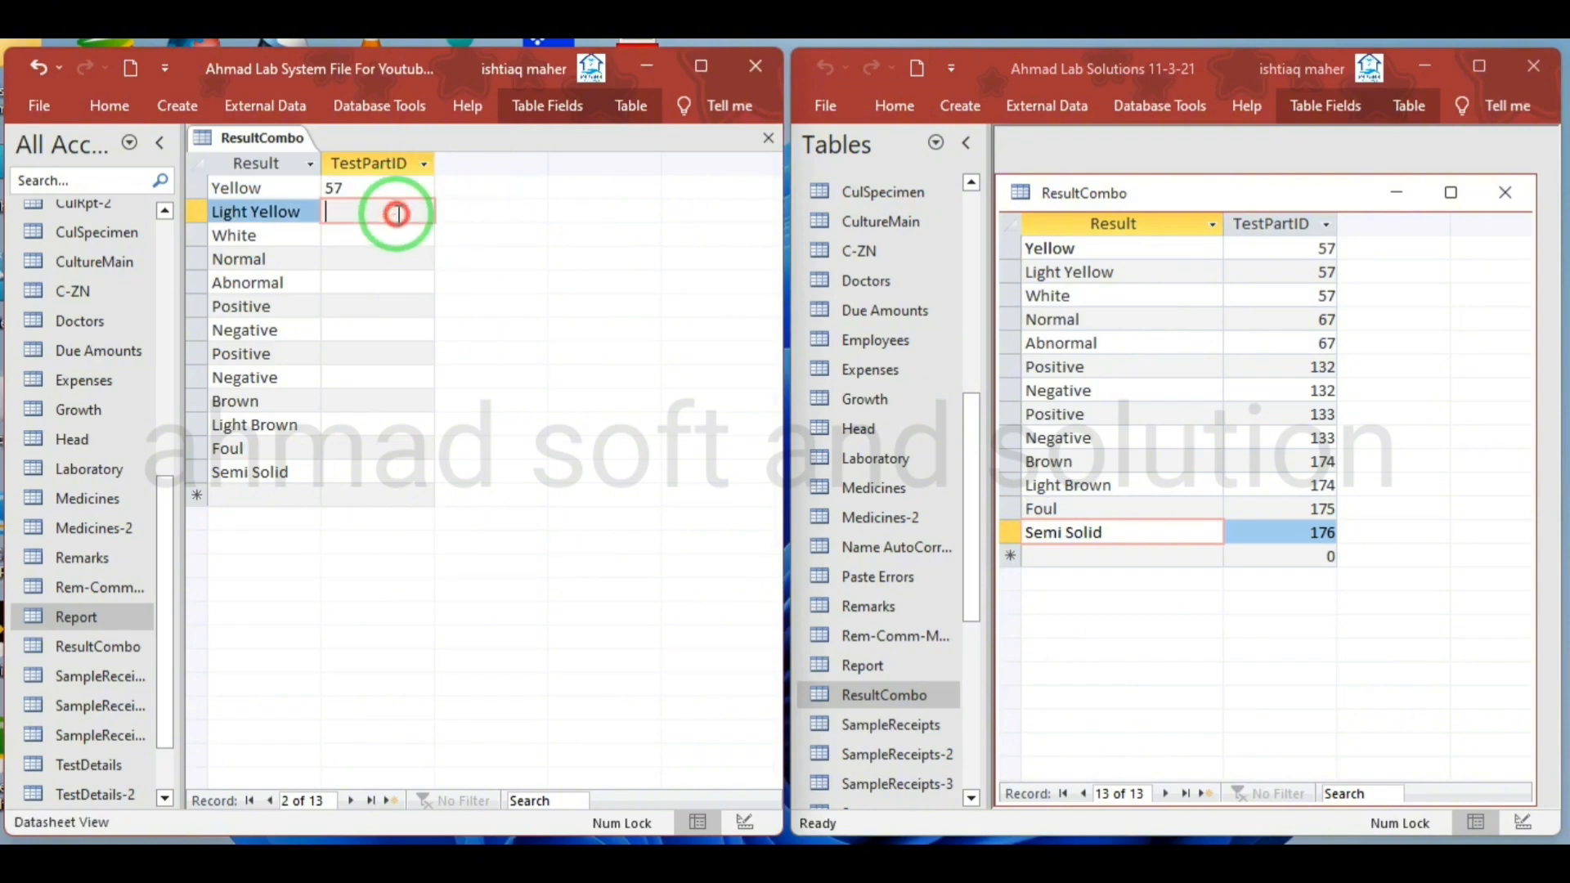
click(388, 258)
click(389, 235)
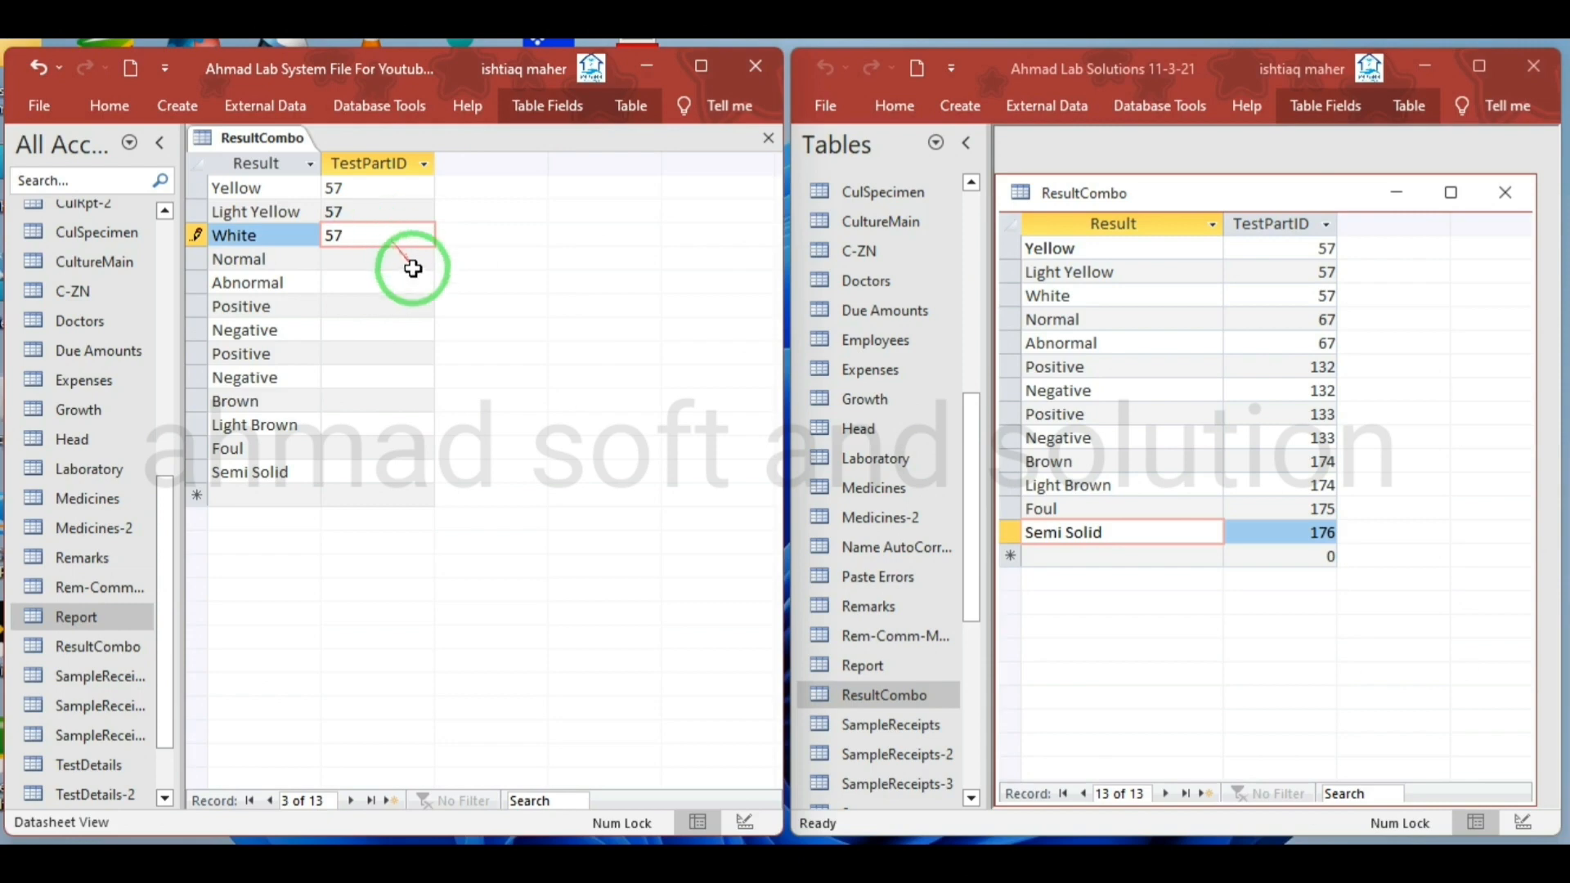
- Enter TestPartID 67 for Normal and Abnormal, 132 for the first Positive and Negative, and 133 for the second Positive and Negative
click(391, 259)
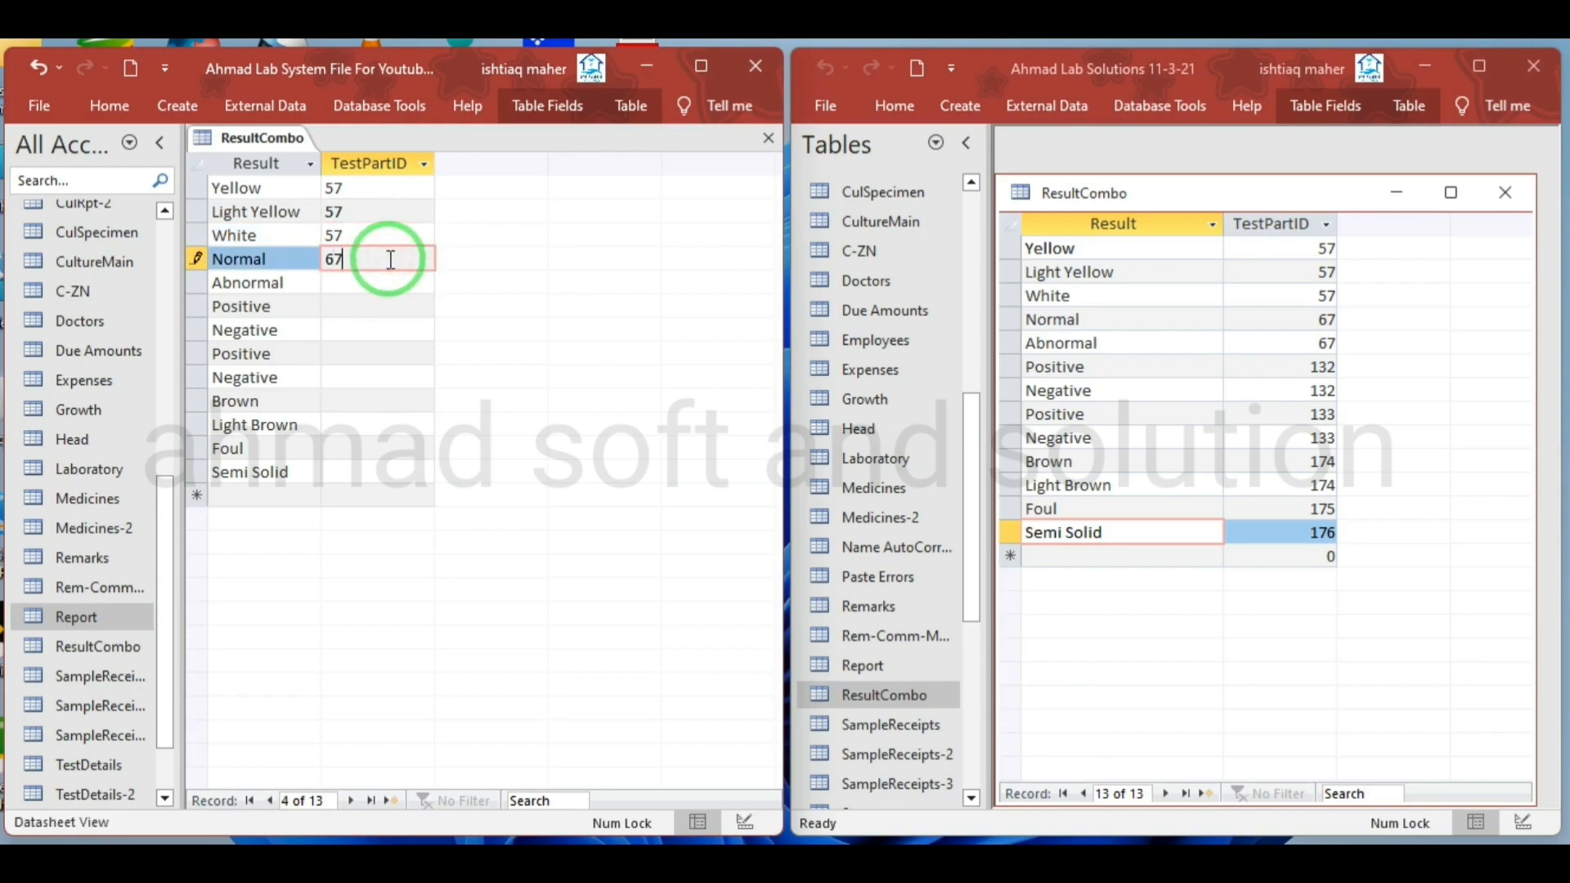
click(393, 287)
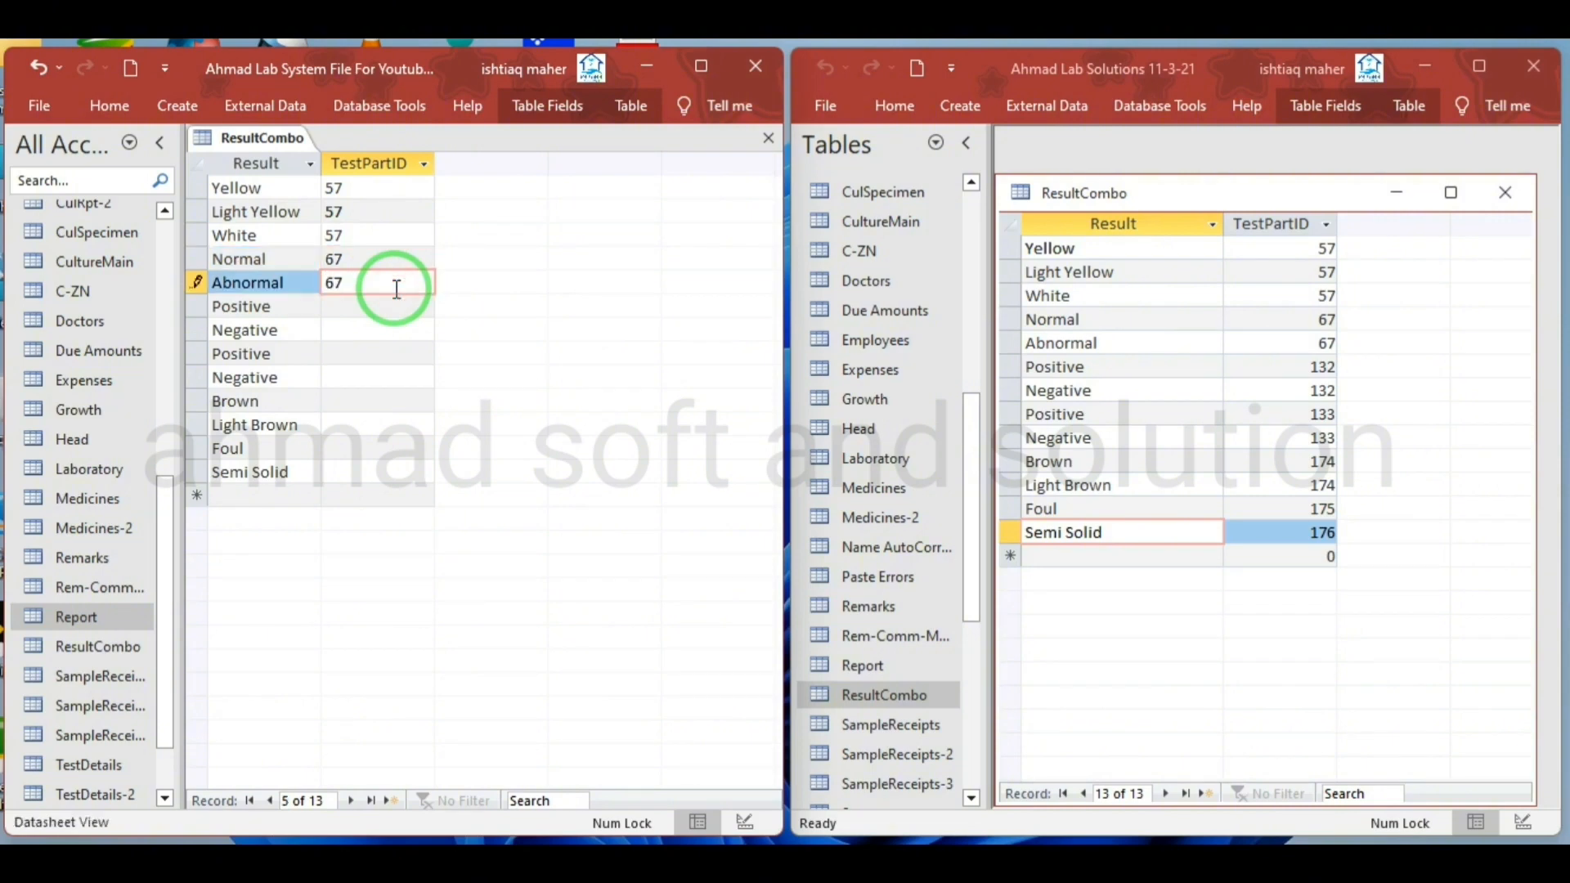
click(387, 309)
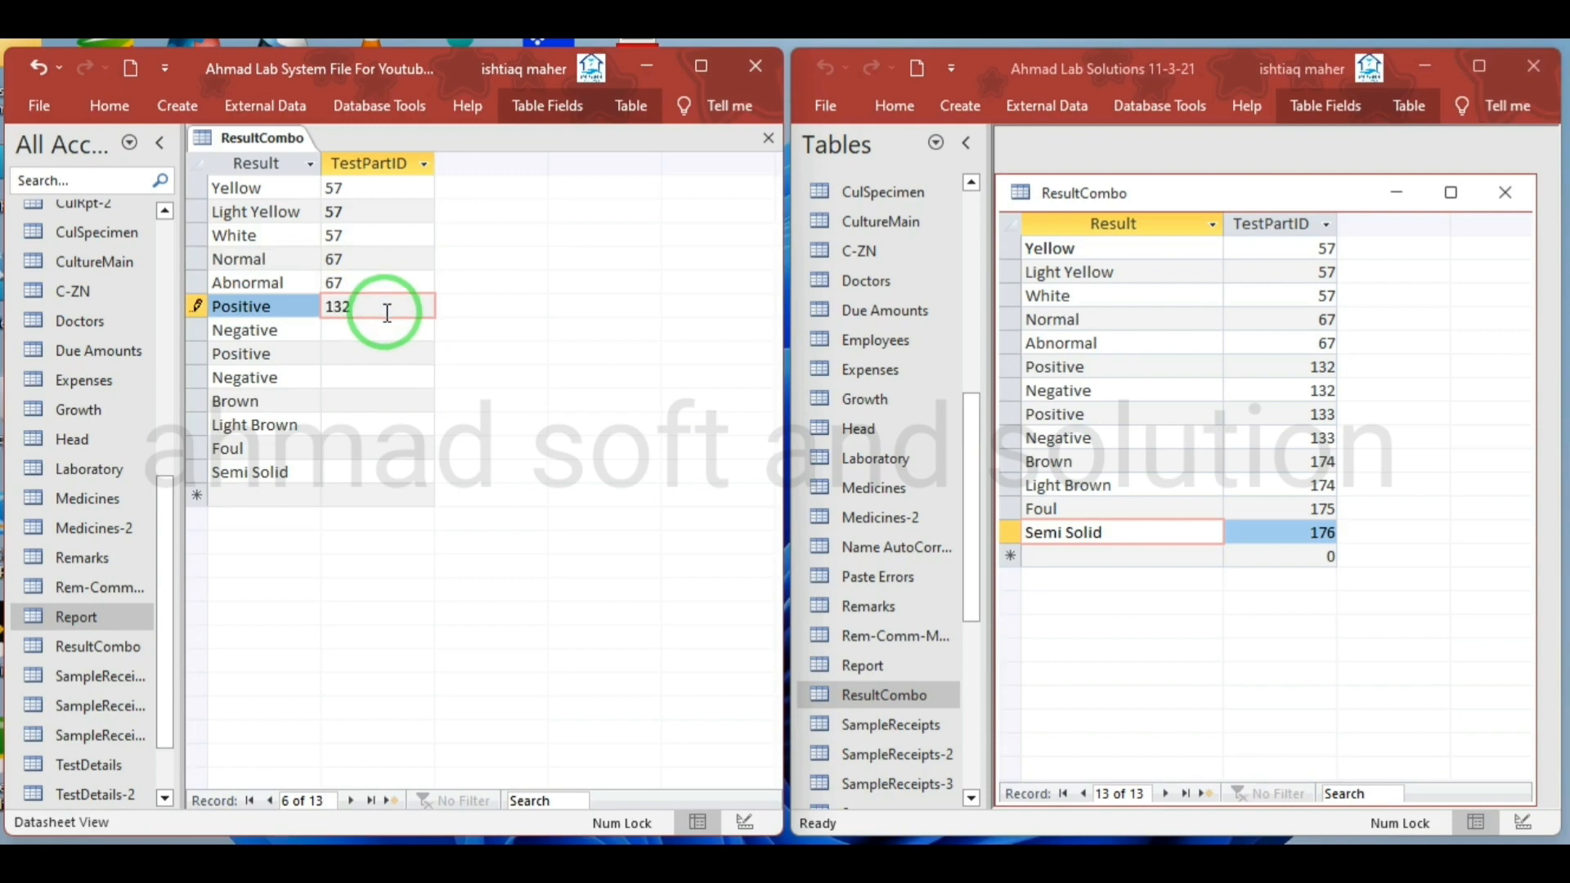
click(376, 332)
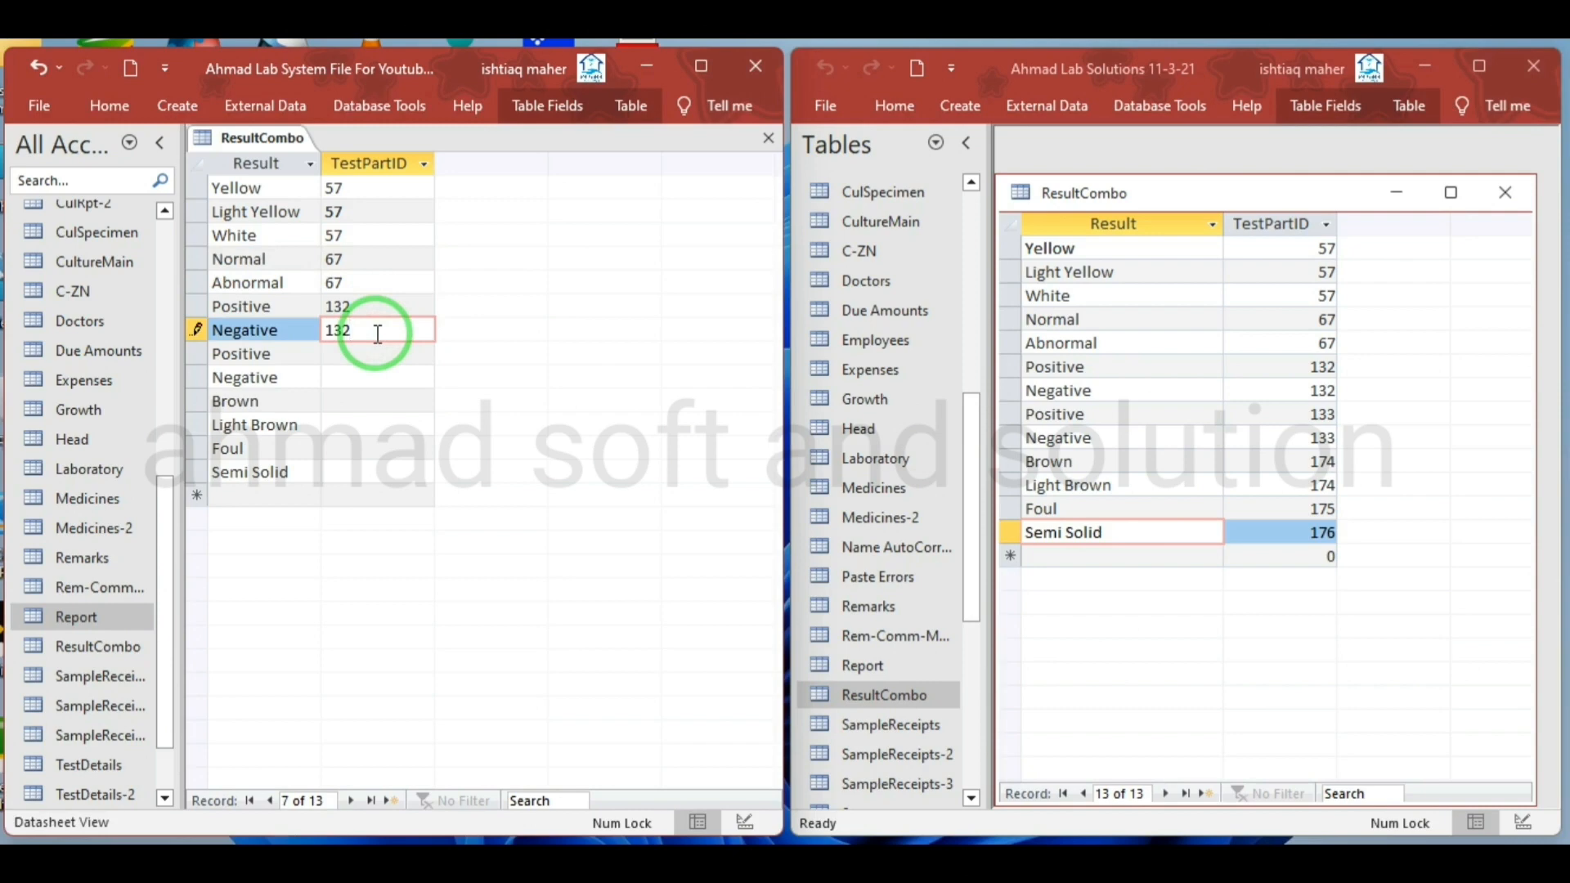
click(373, 358)
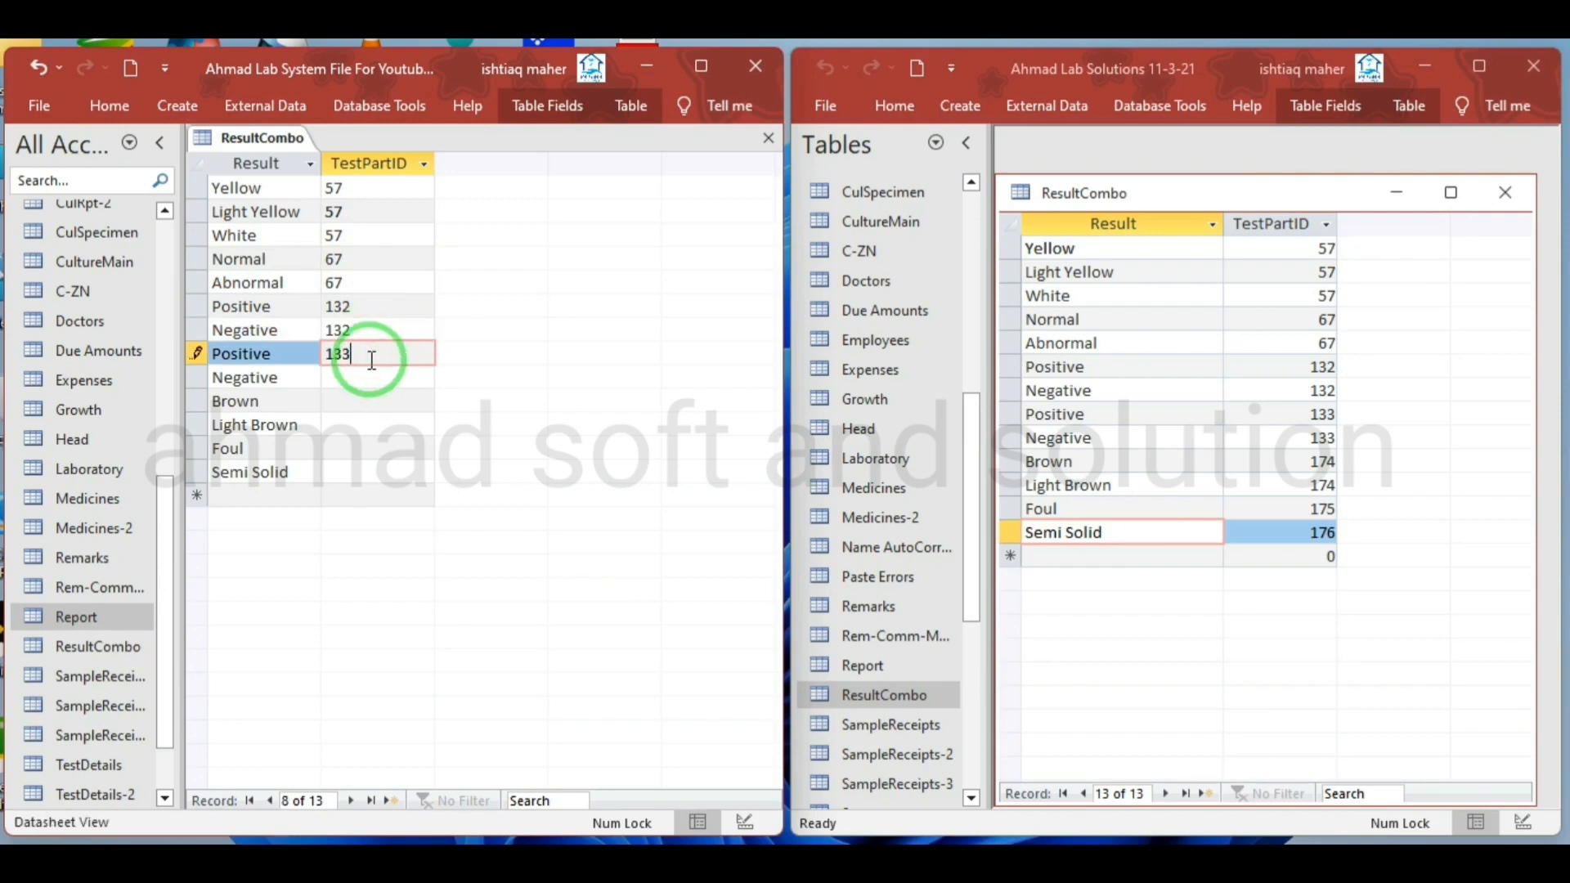
click(363, 382)
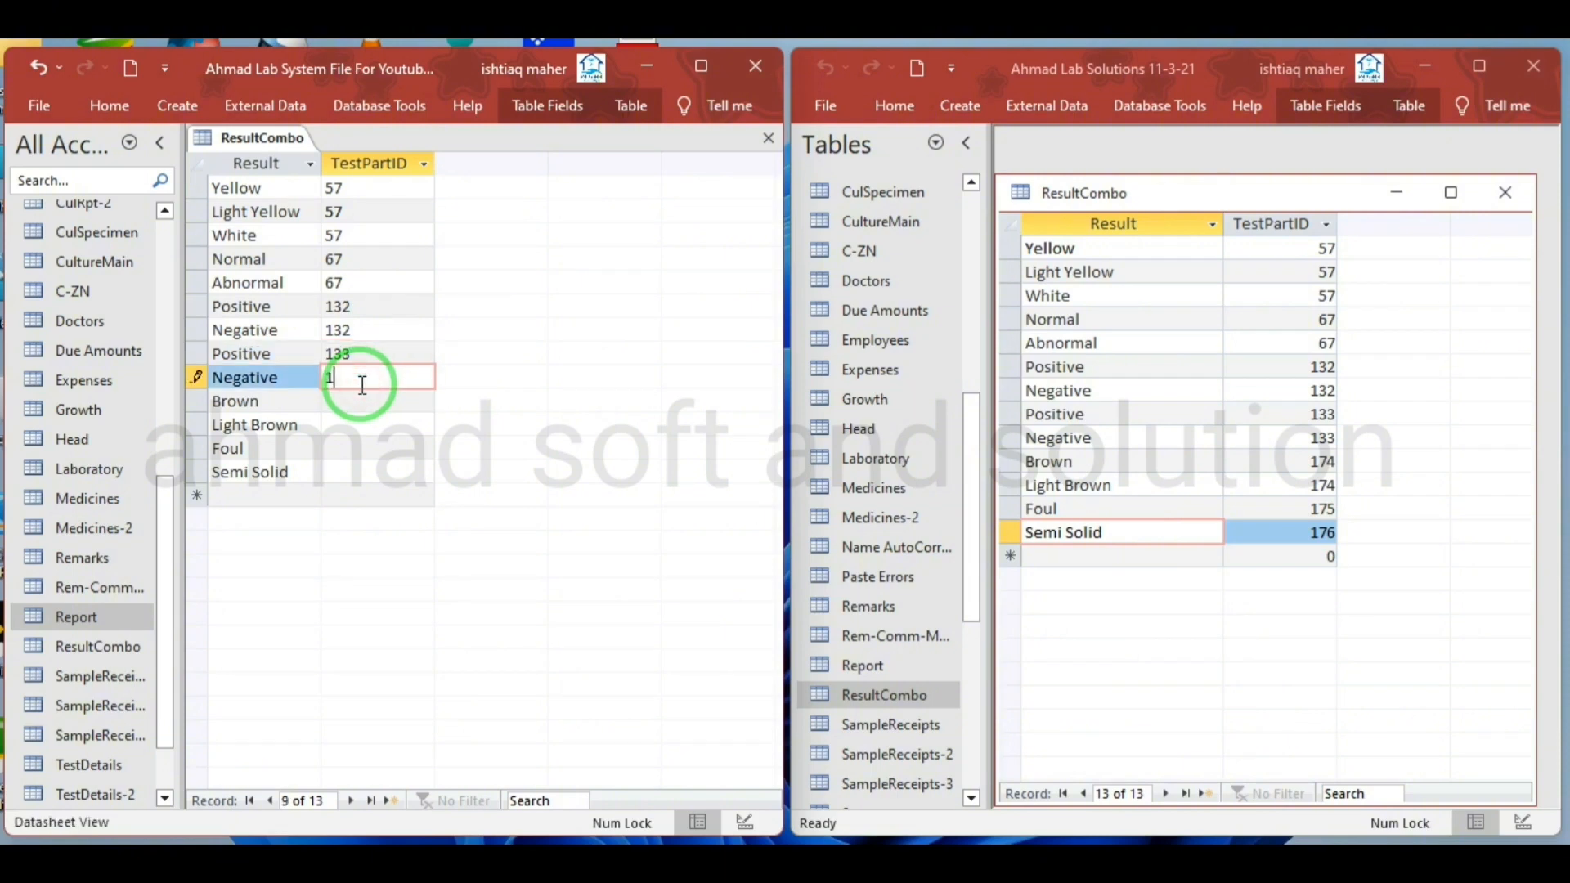
- Enter TestPartID 174 for Brown and Light Brown, 175 for Foul, and 176 for Semi Solid in the new table
click(357, 406)
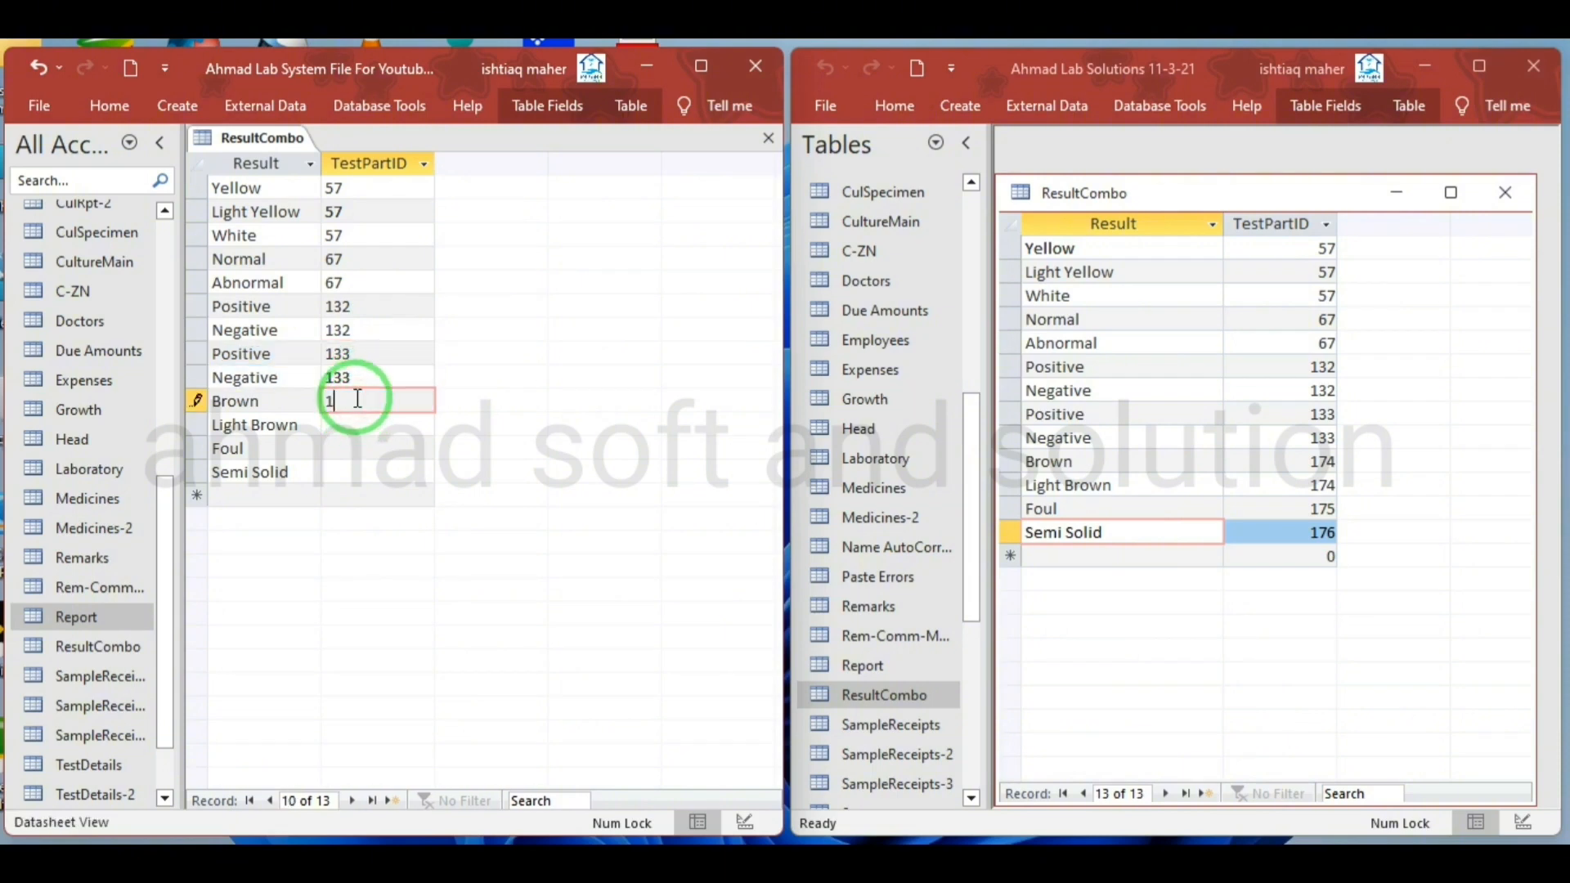
click(358, 423)
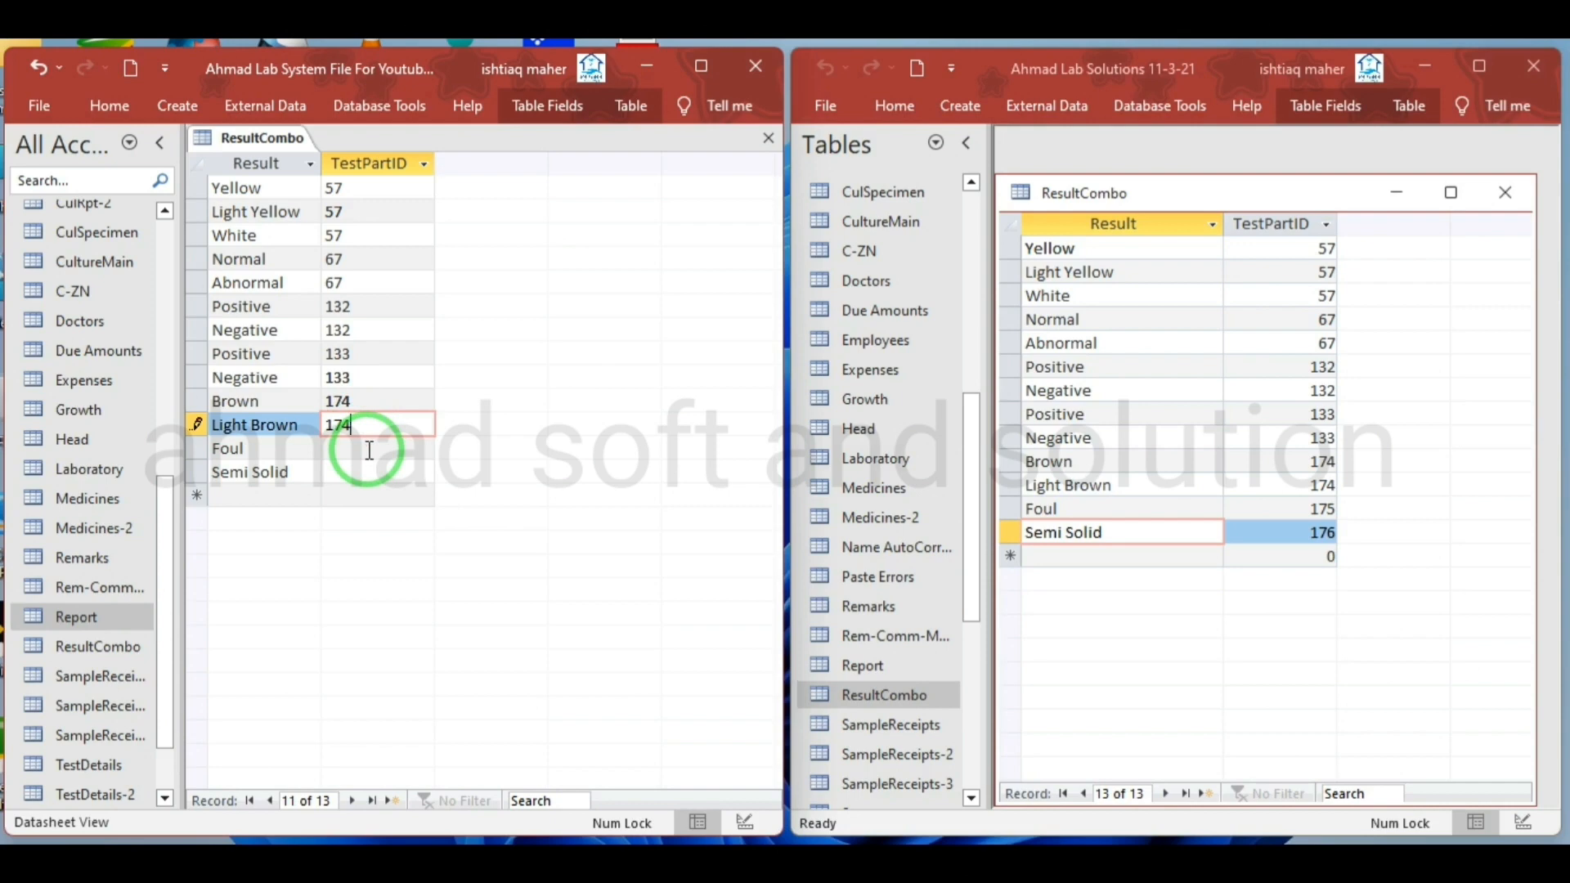
click(369, 449)
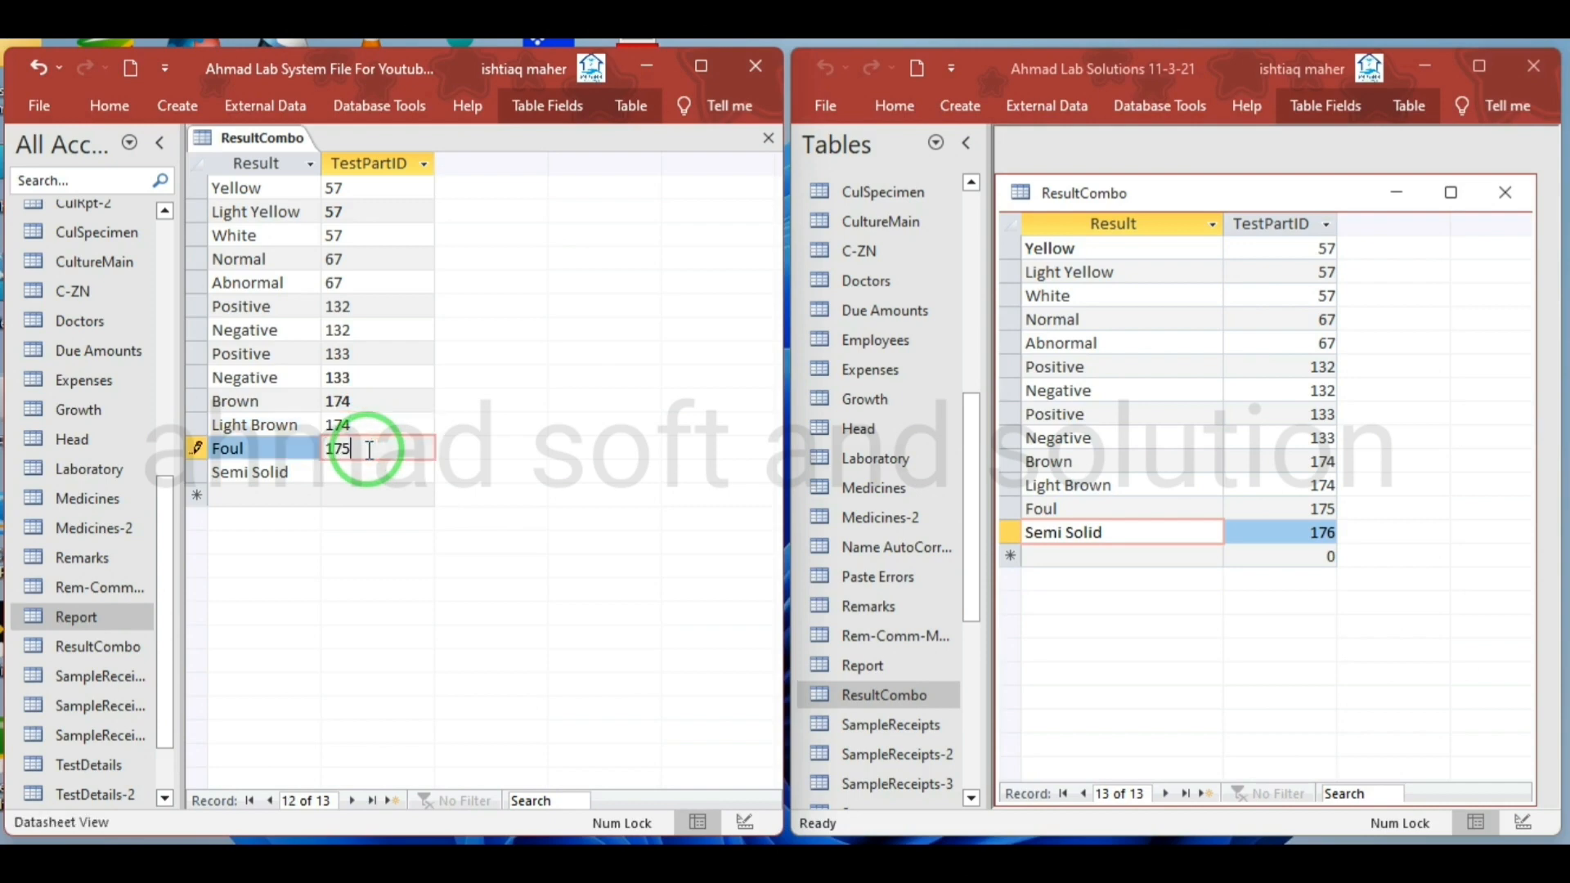
click(383, 475)
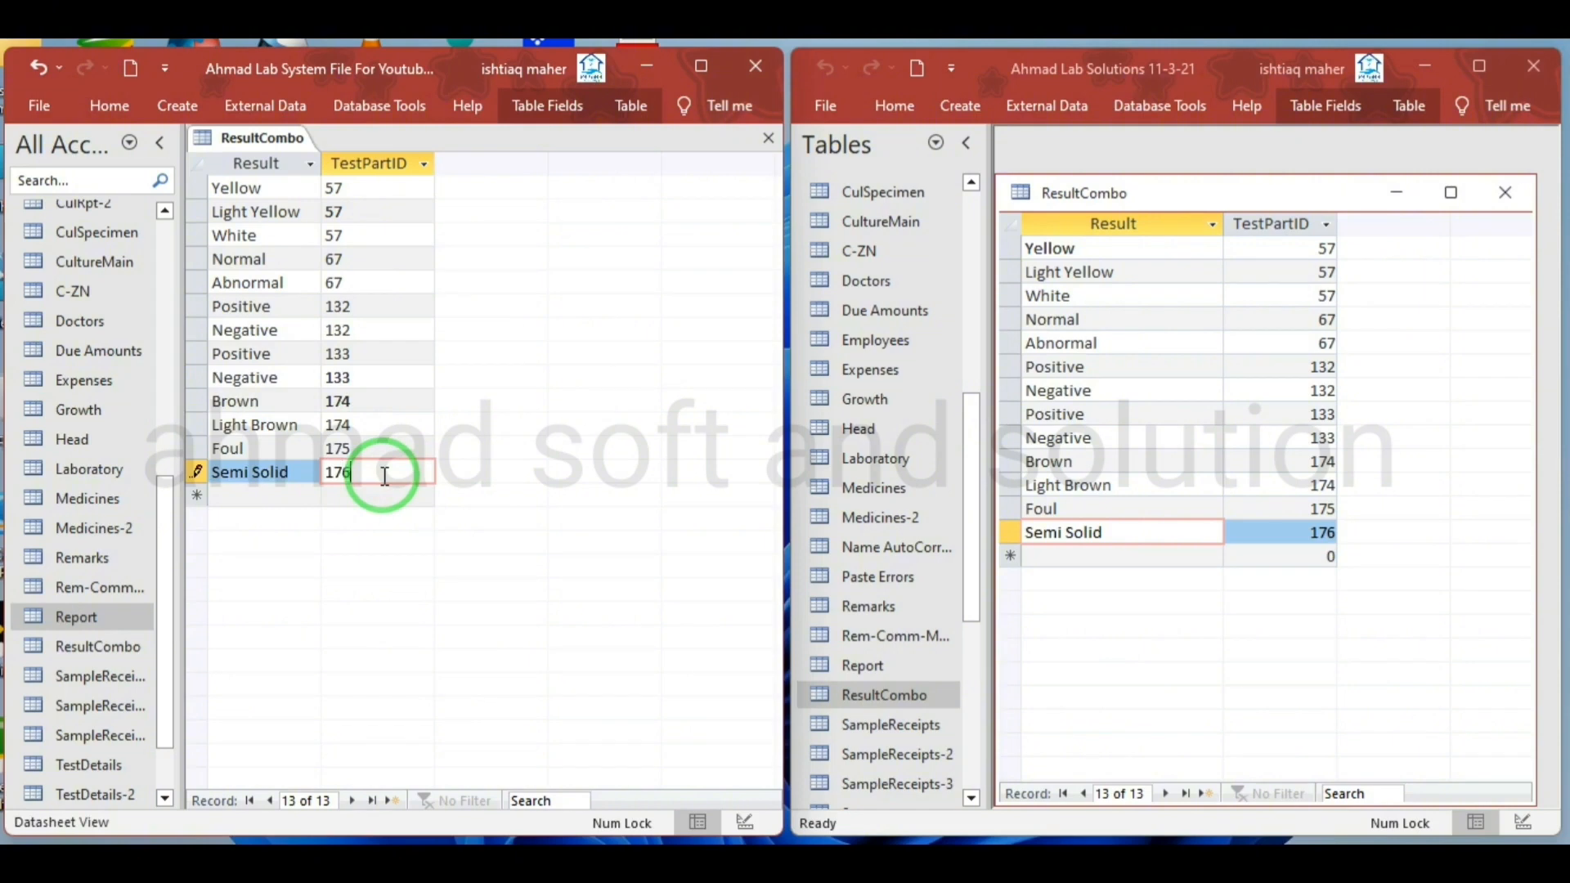
- Commit the Semi Solid record in the new ResultCombo table and close the ResultCombo table in both databases
click(382, 495)
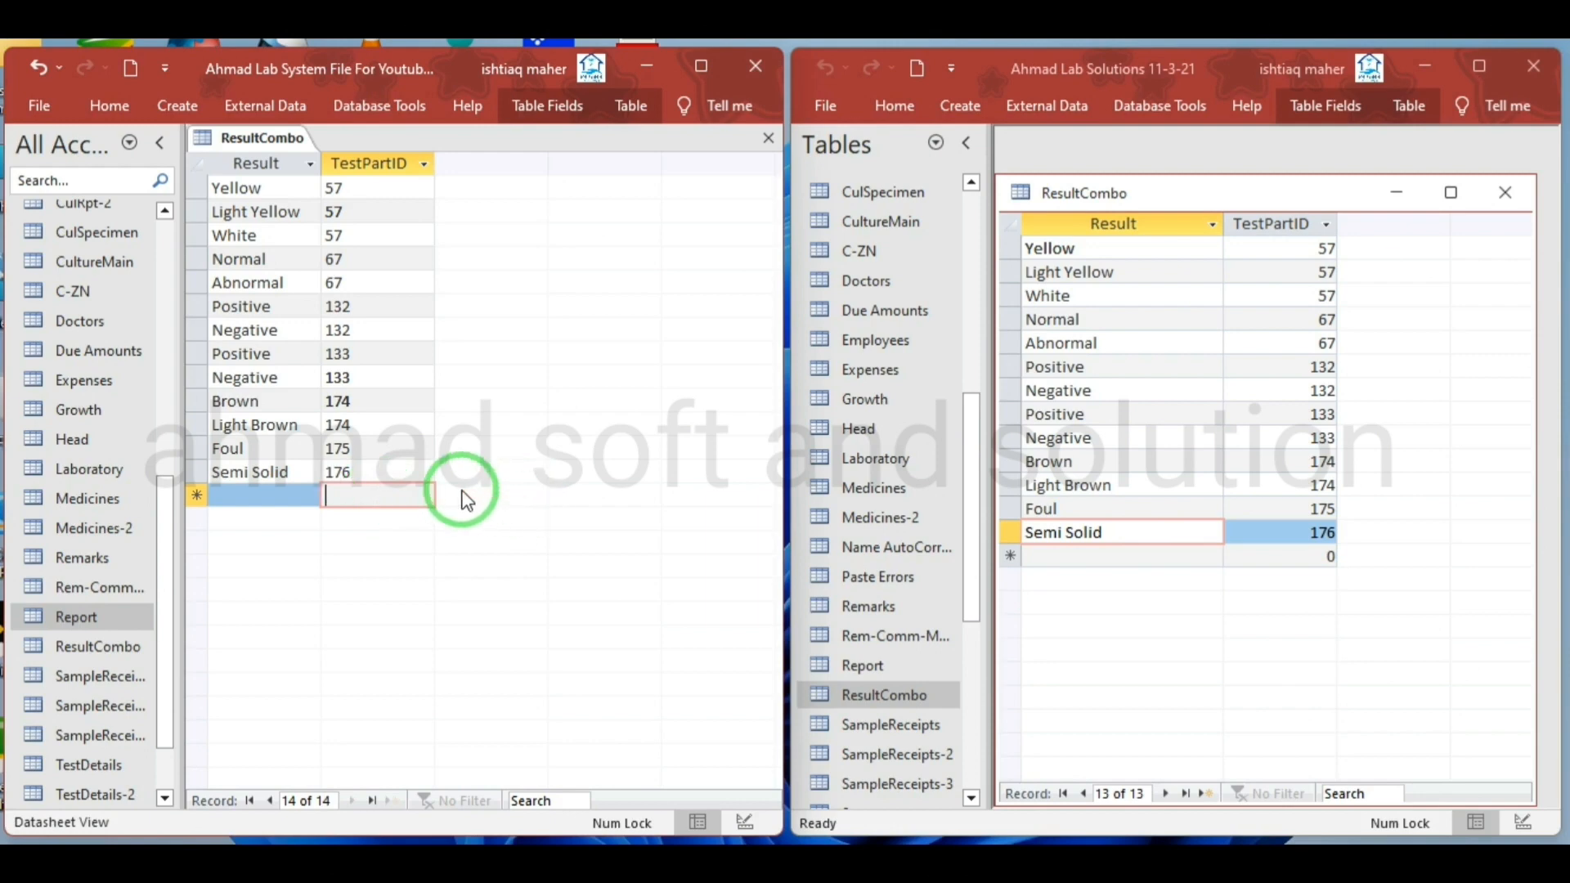
click(1510, 201)
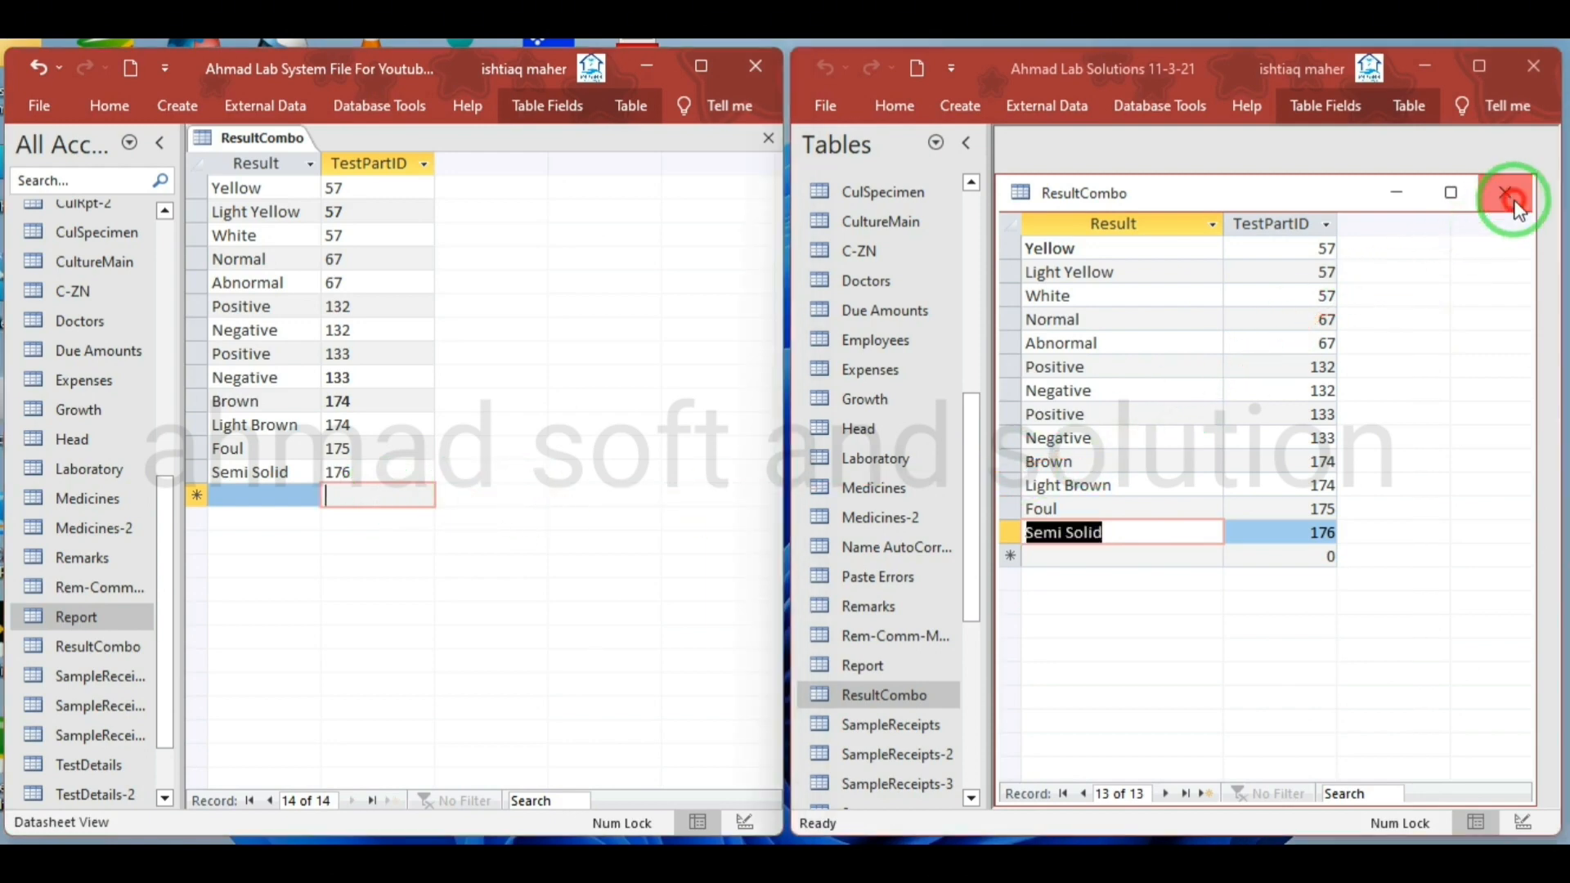
click(1511, 201)
click(766, 139)
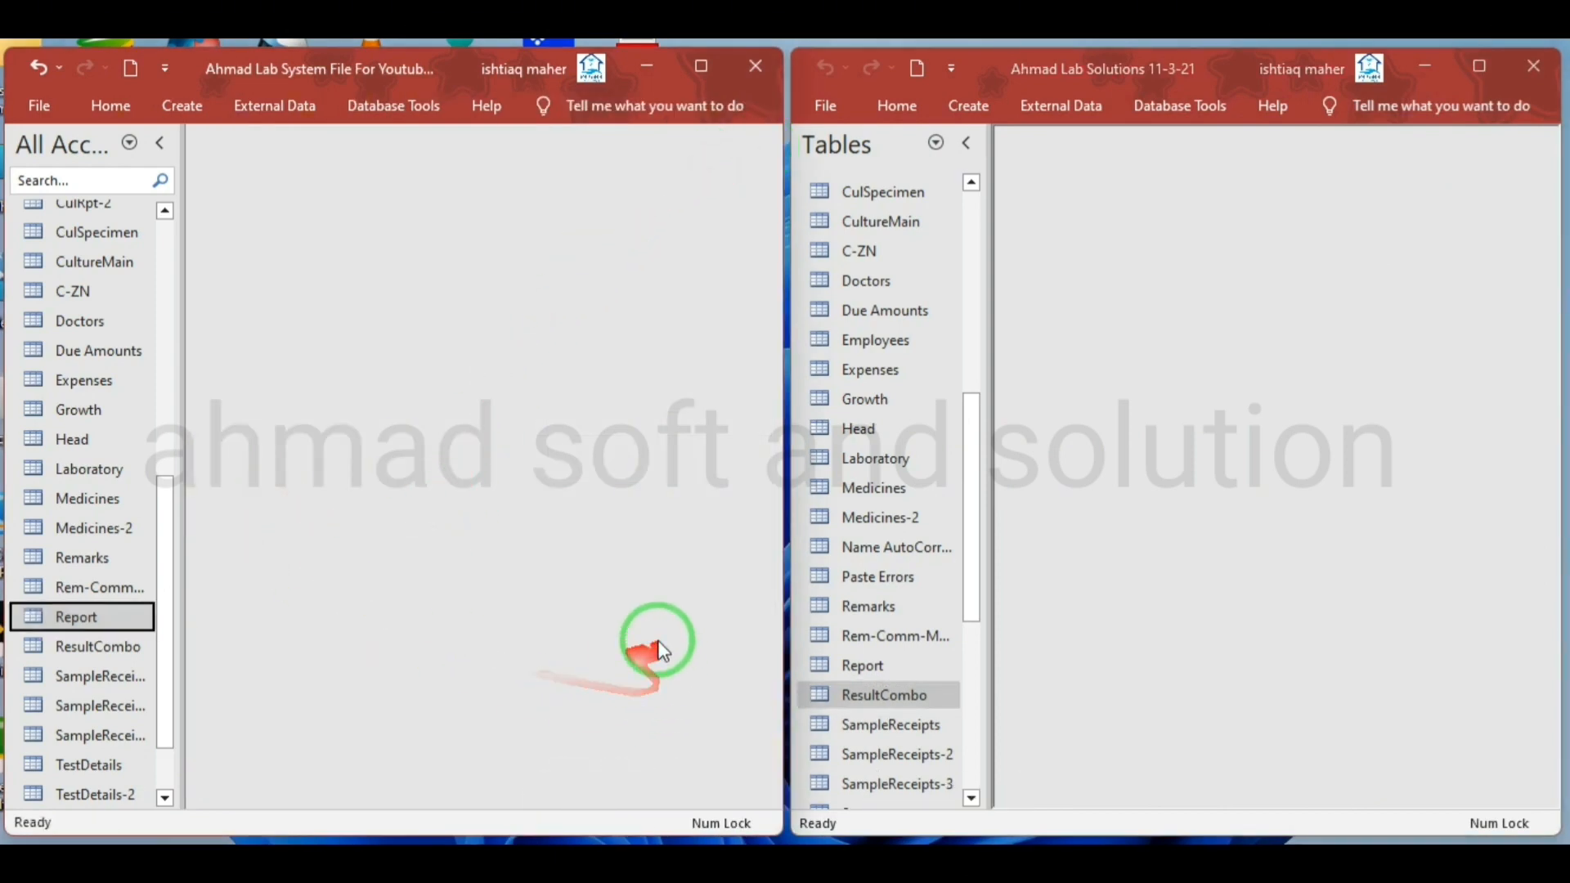
- Find the Stamp table in the Ahmad Lab Solutions database and copy its name
click(134, 648)
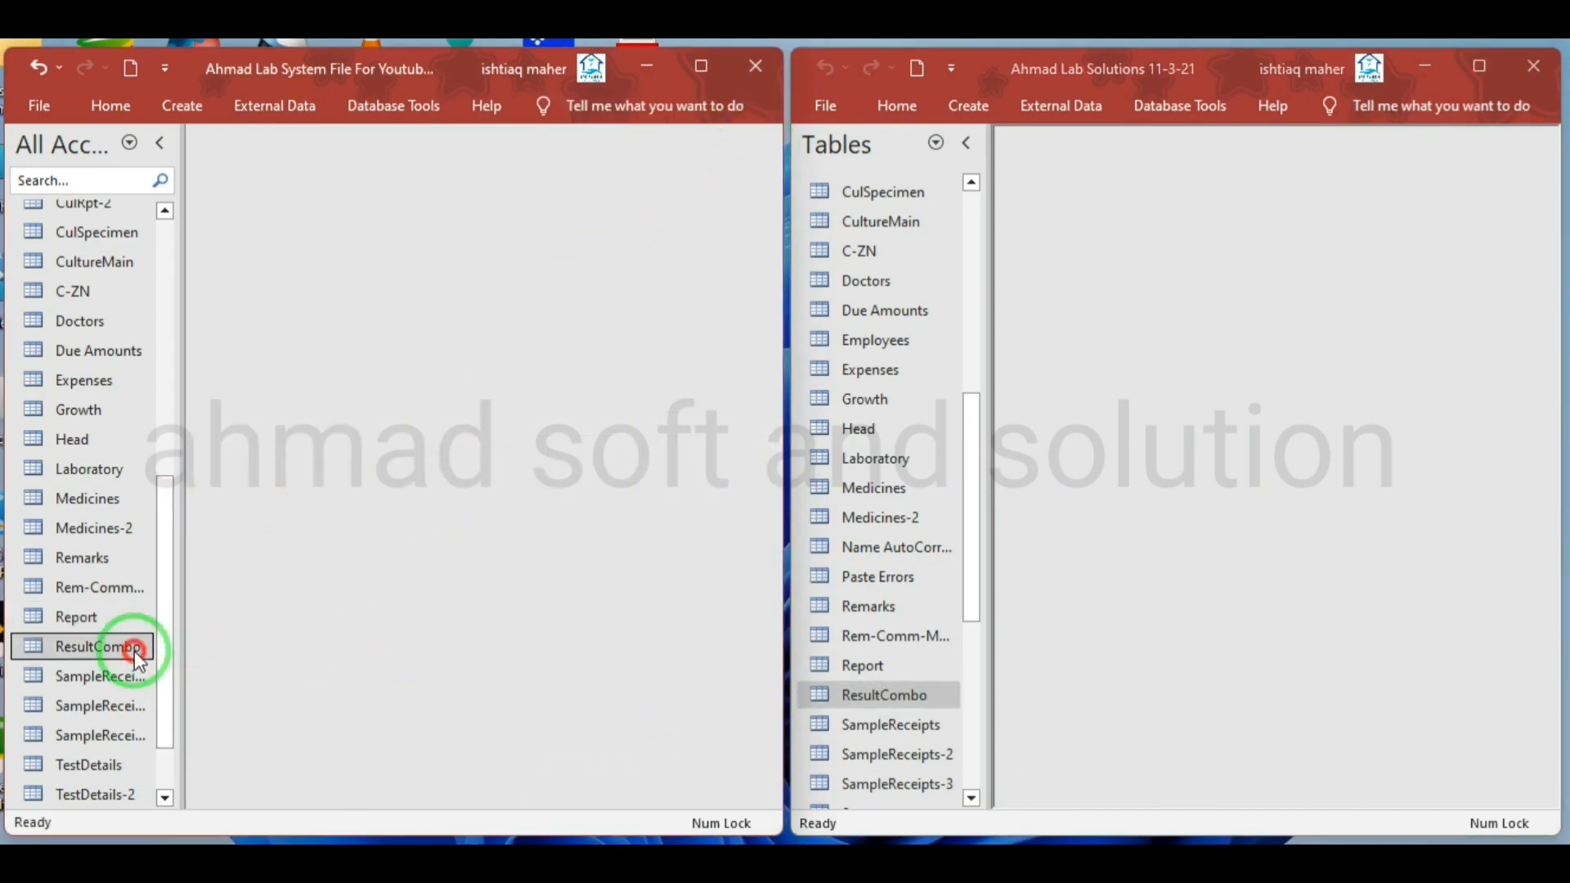
click(887, 719)
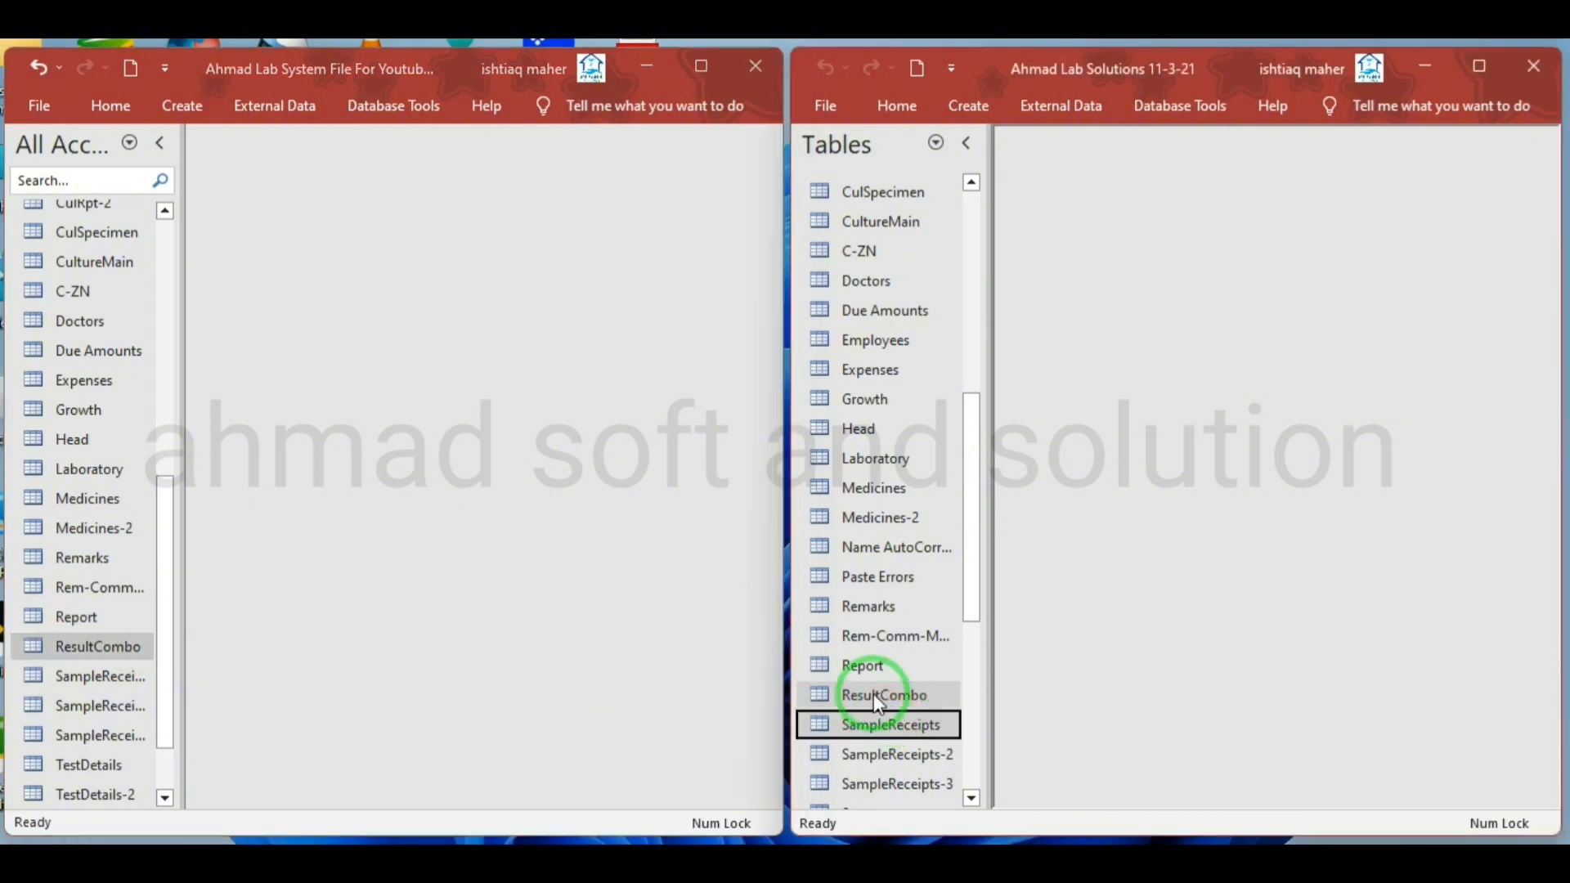
click(873, 693)
scroll(873, 650, down, 4)
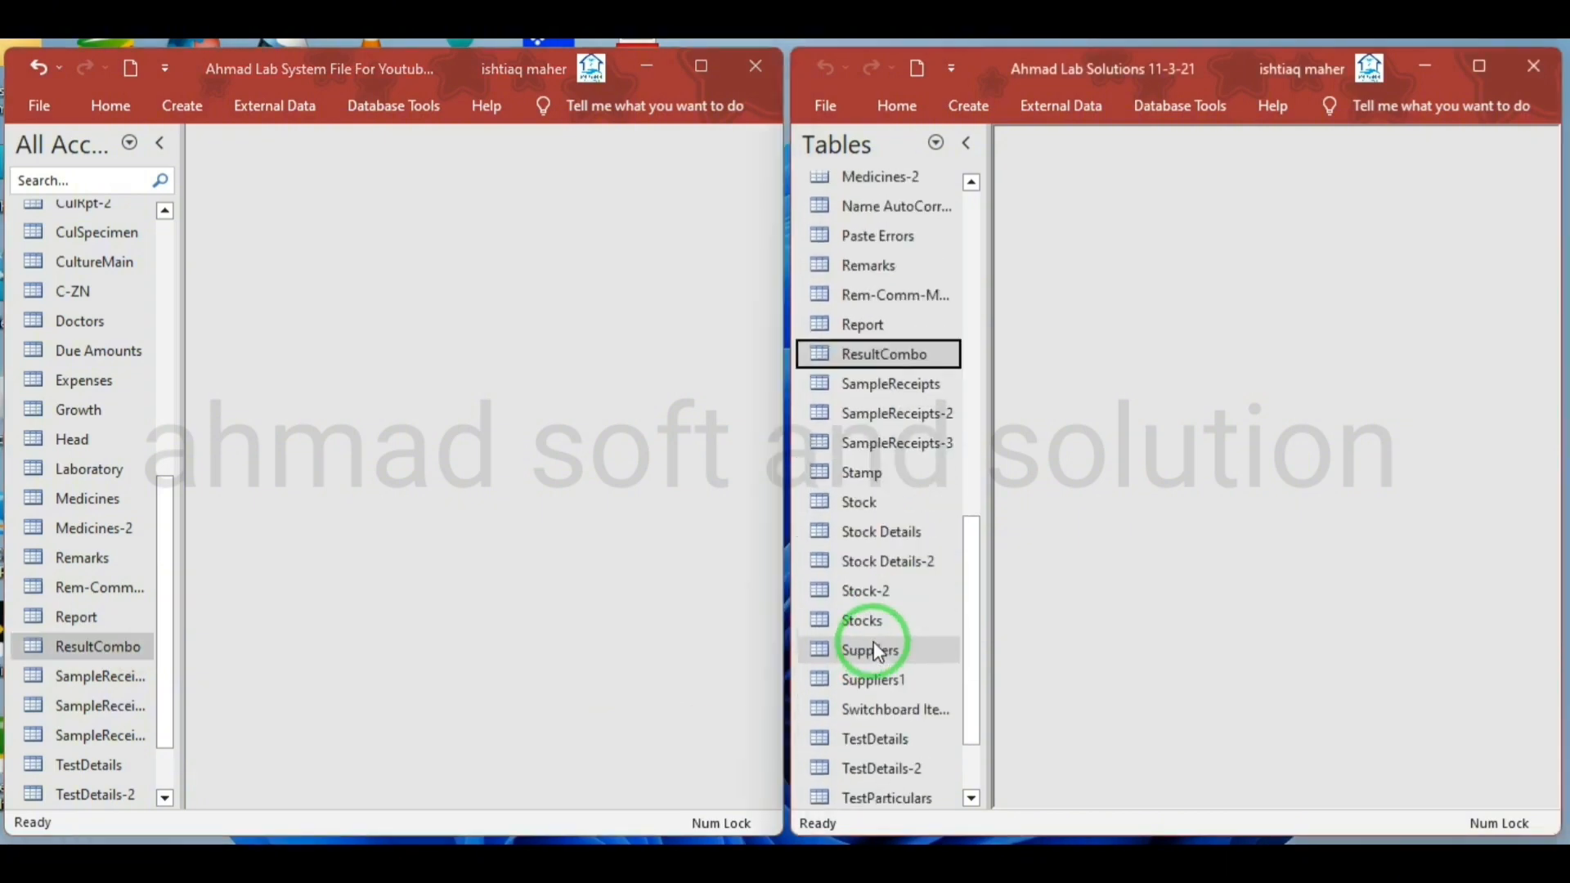
scroll(147, 624, down, 1)
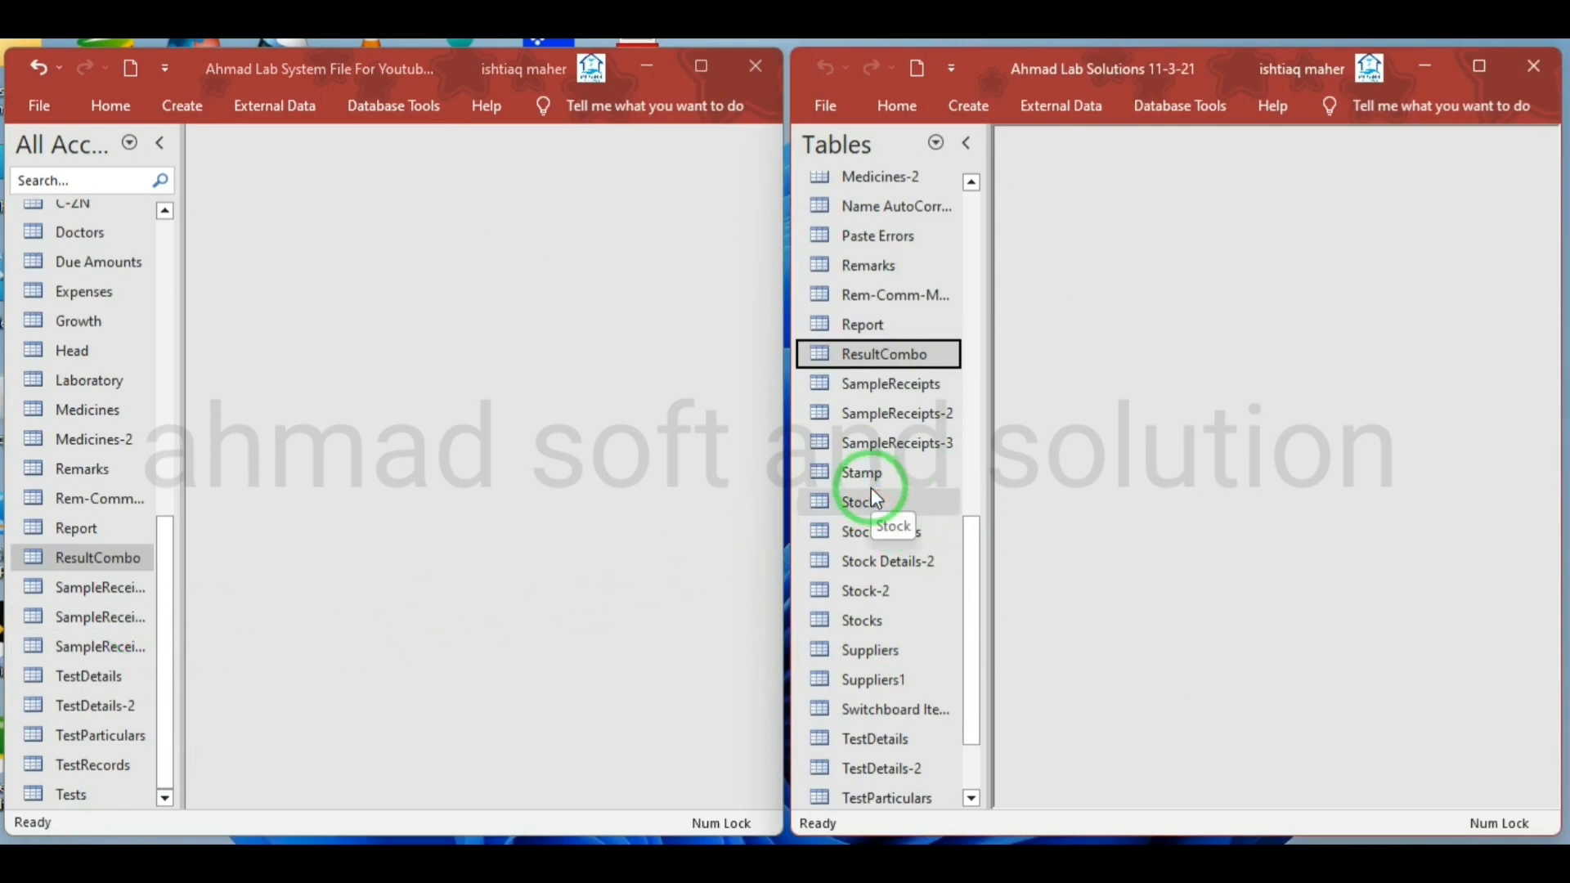
mouse_move(882, 482)
mouse_down()
mouse_move(149, 633)
mouse_move(749, 536)
mouse_move(110, 570)
mouse_move(113, 587)
mouse_move(887, 493)
mouse_up()
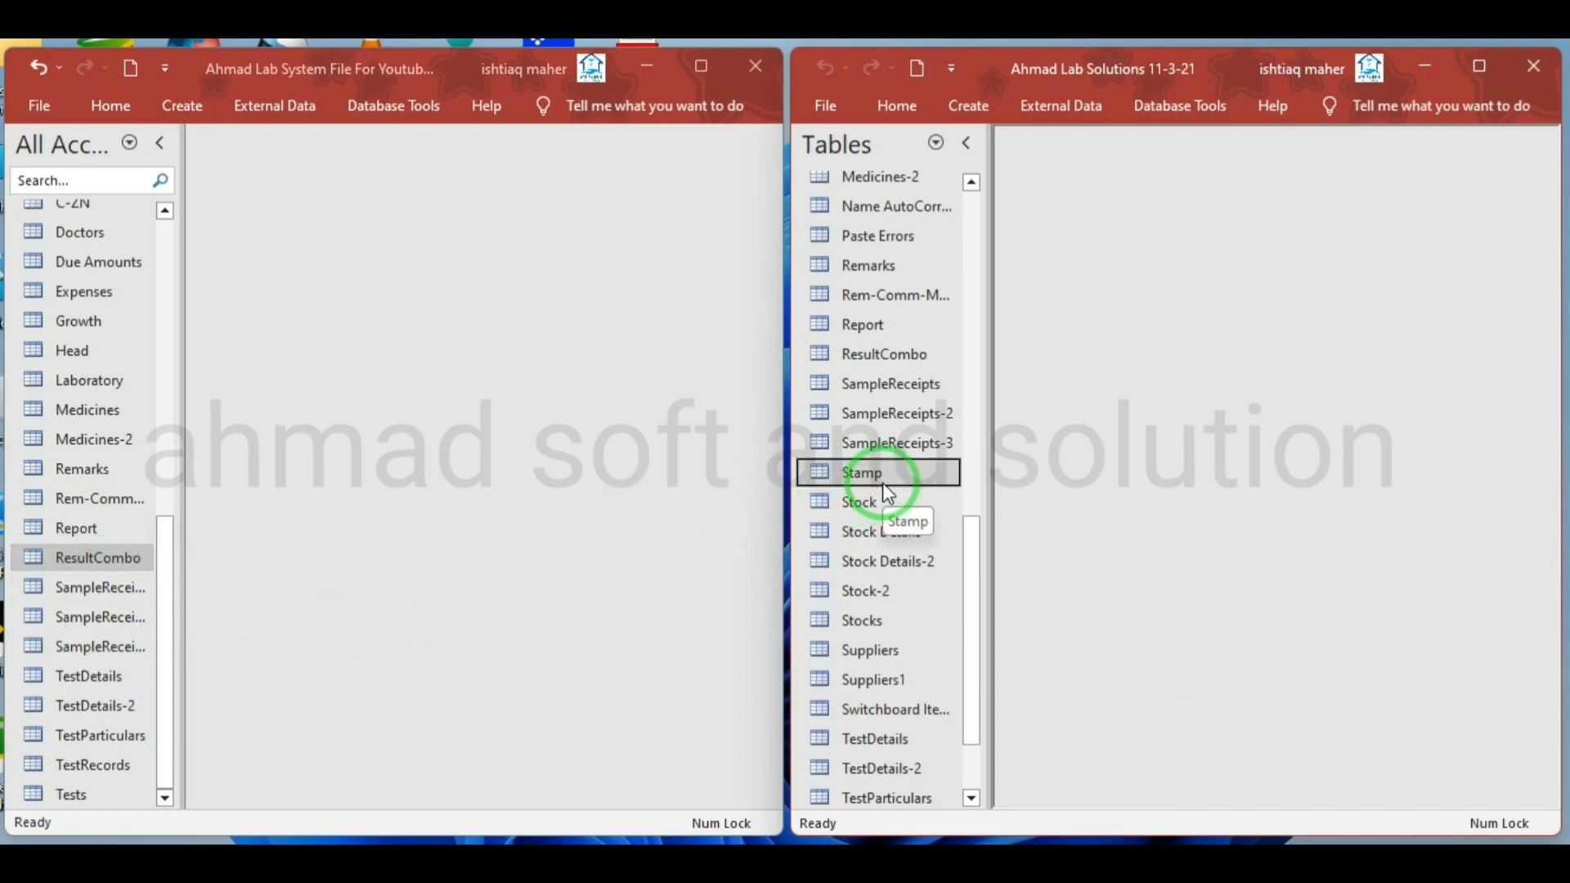
right_click(883, 484)
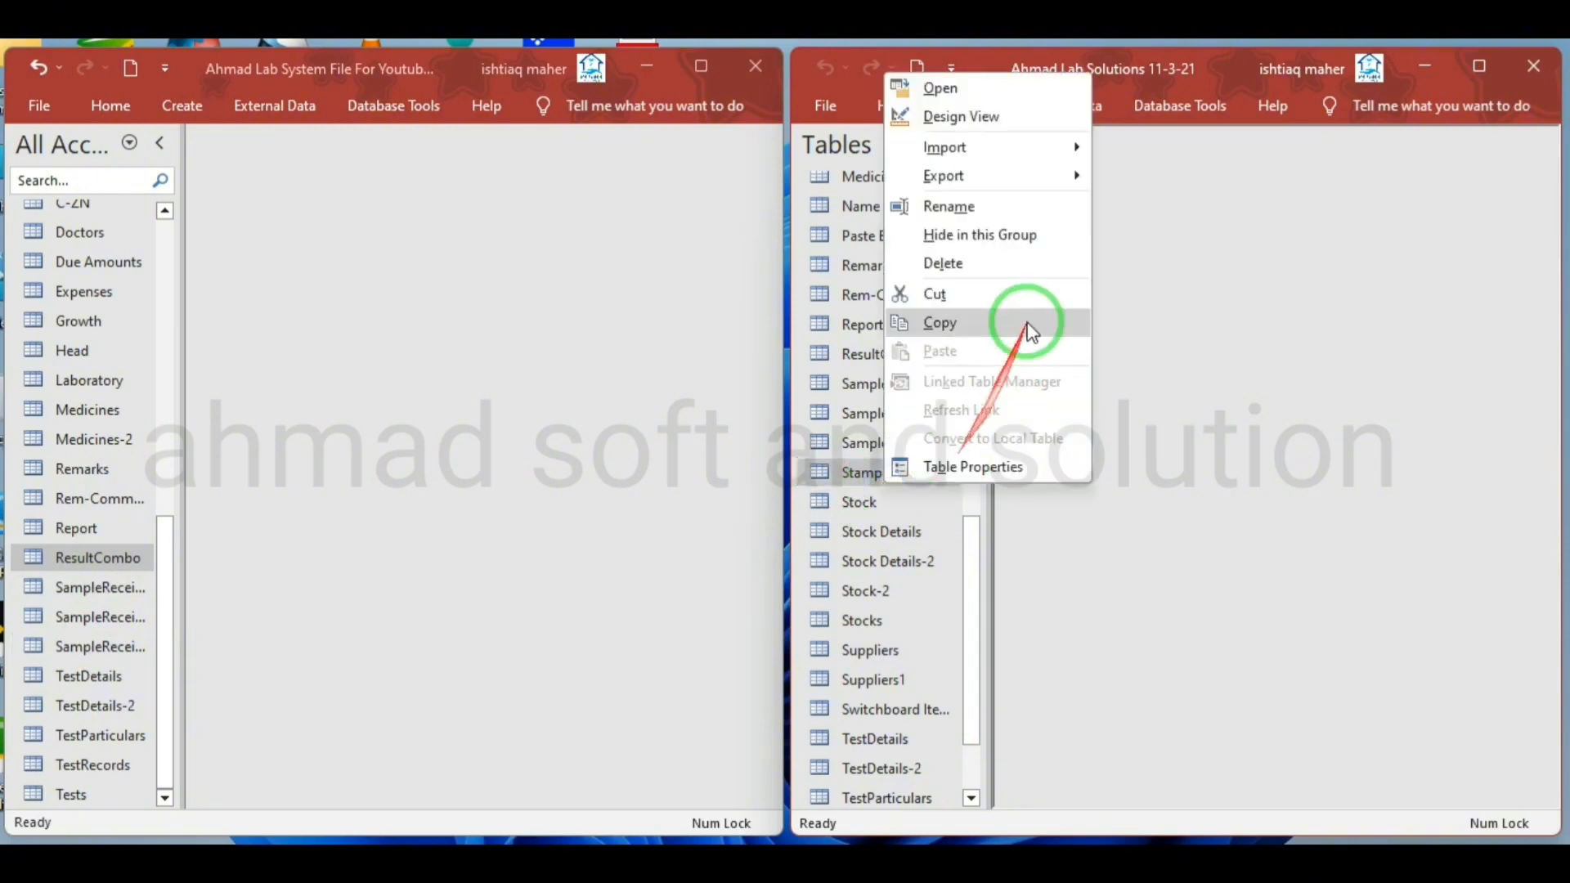
click(978, 205)
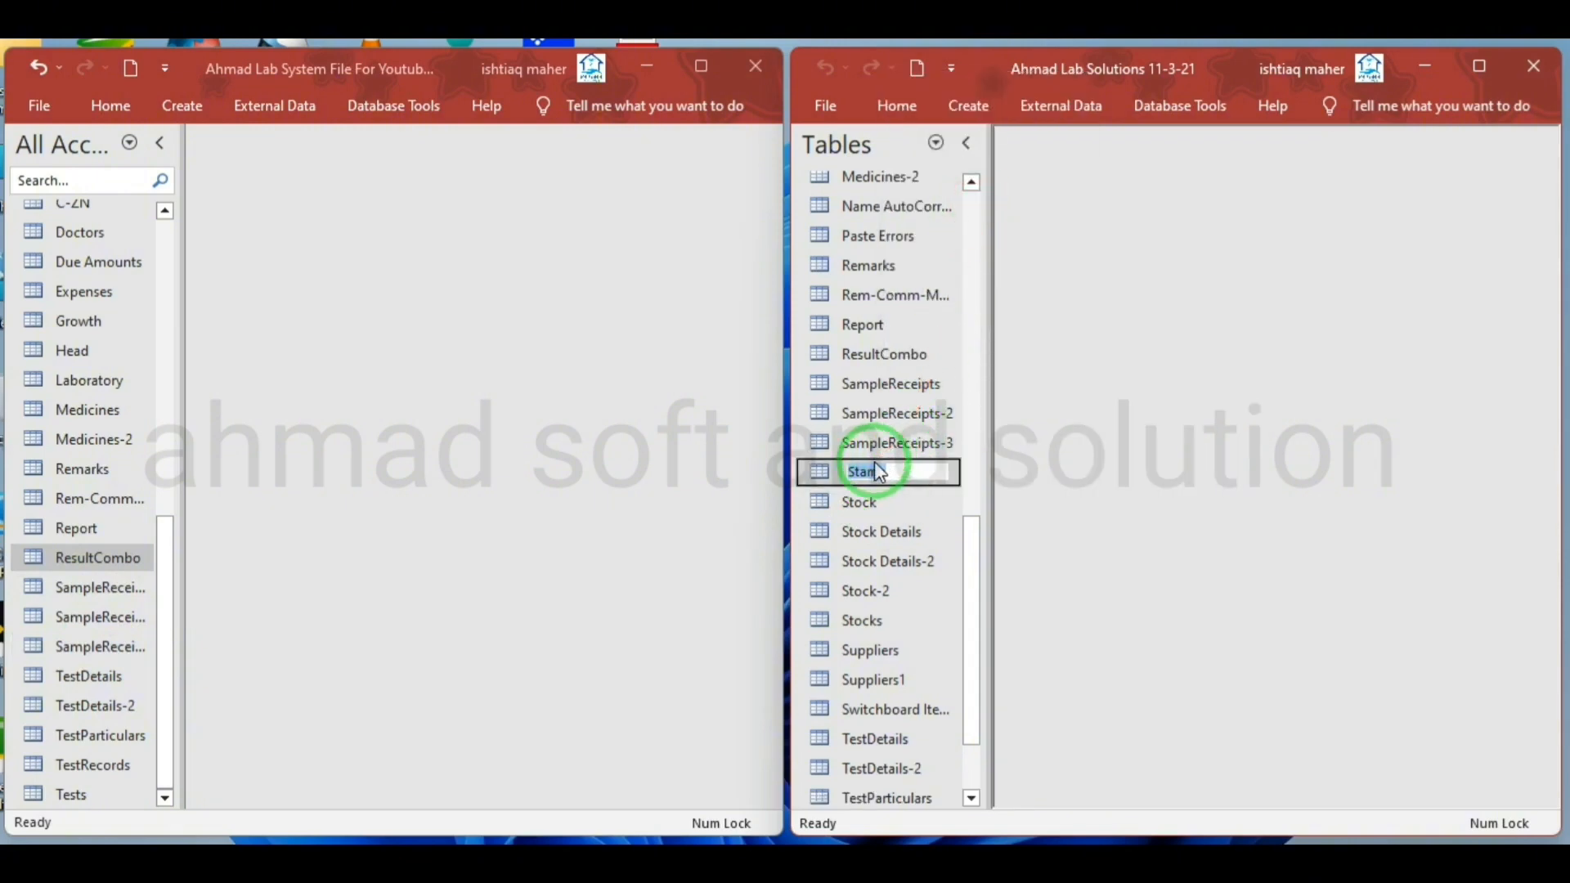
- Create a new table in the lab system database and save it as Stamp, switching it to Design View
click(201, 108)
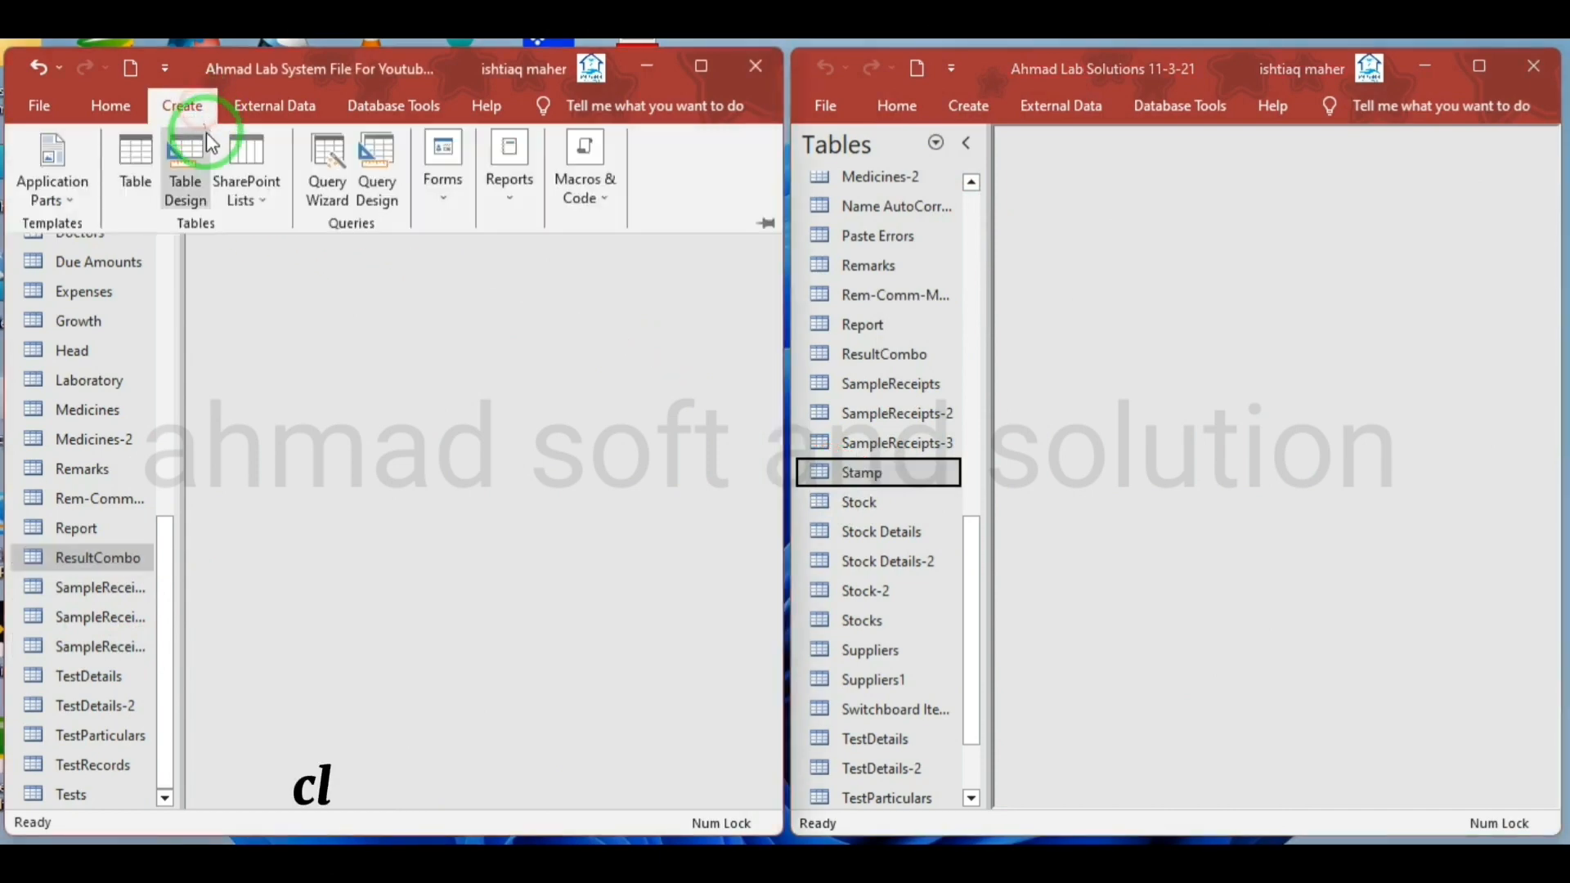
click(138, 155)
right_click(245, 139)
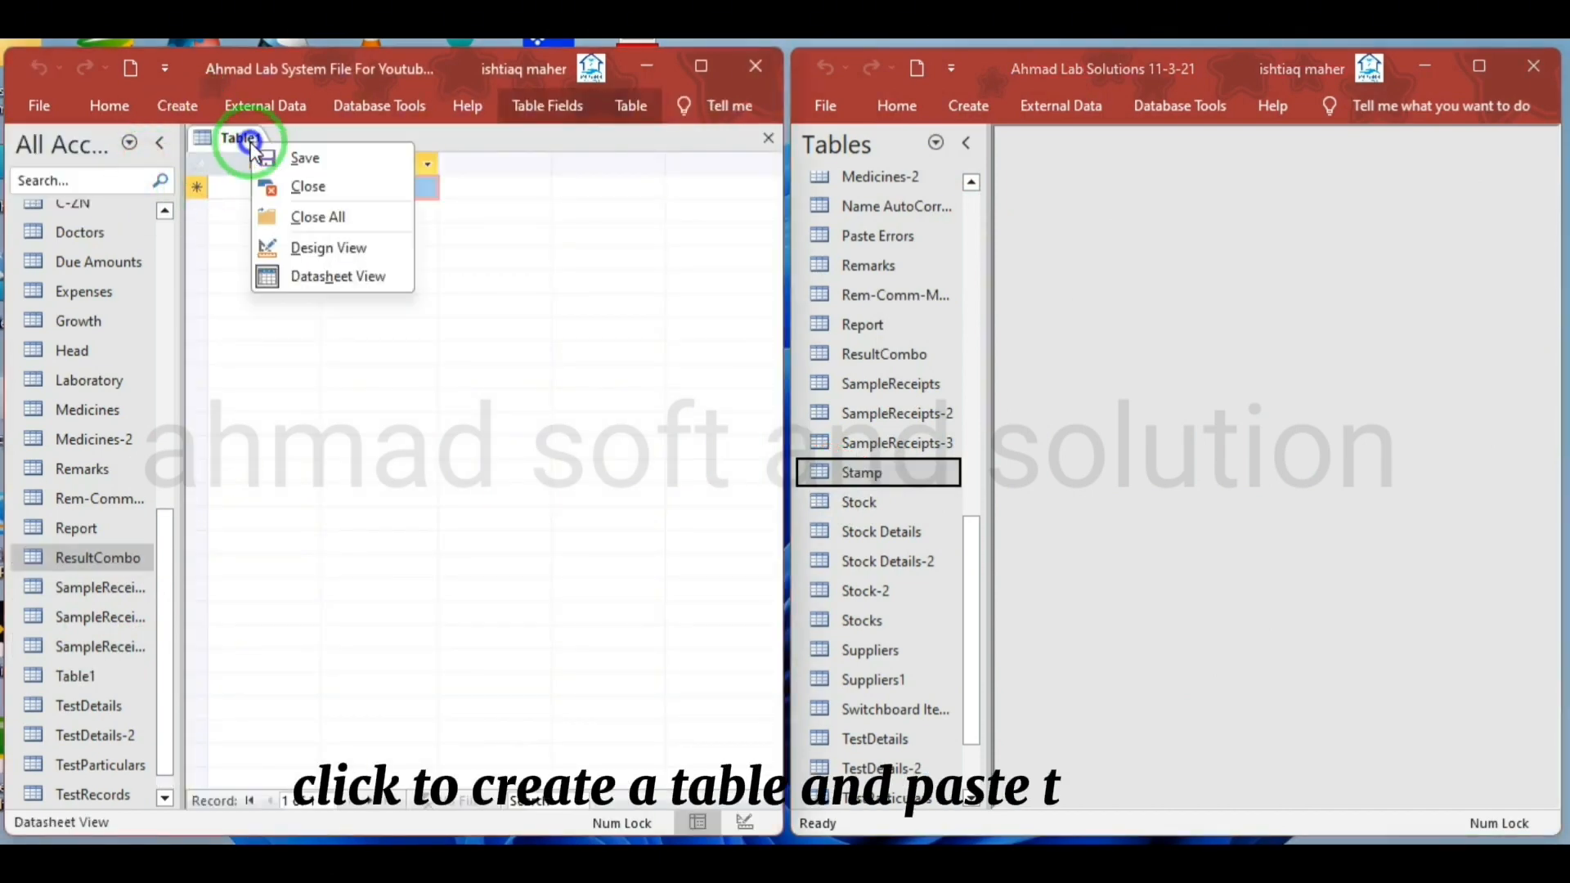
click(286, 214)
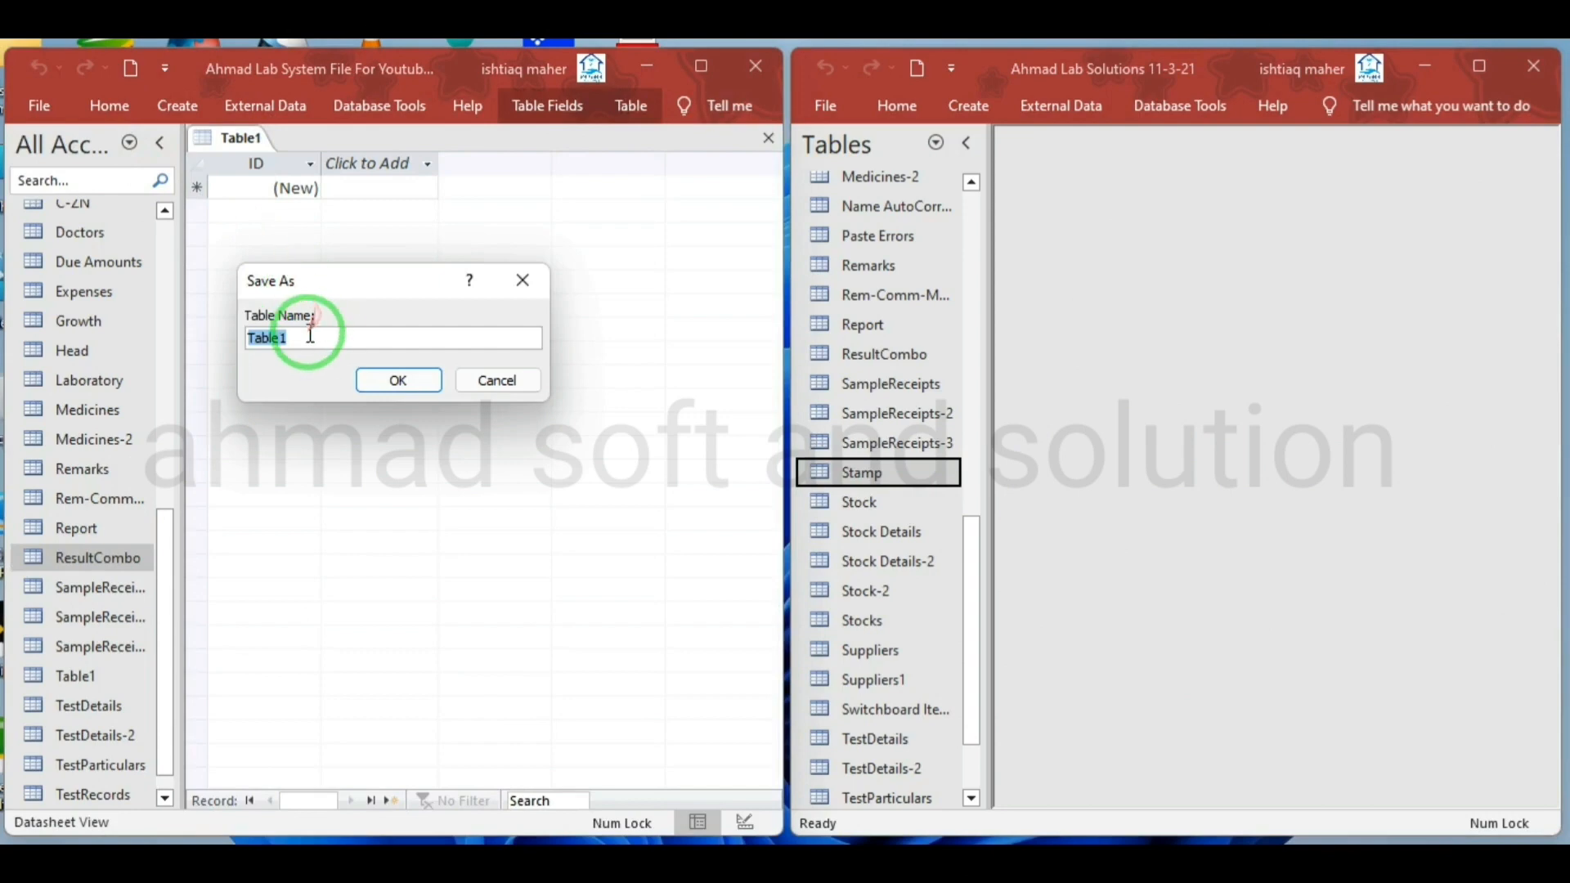
click(399, 381)
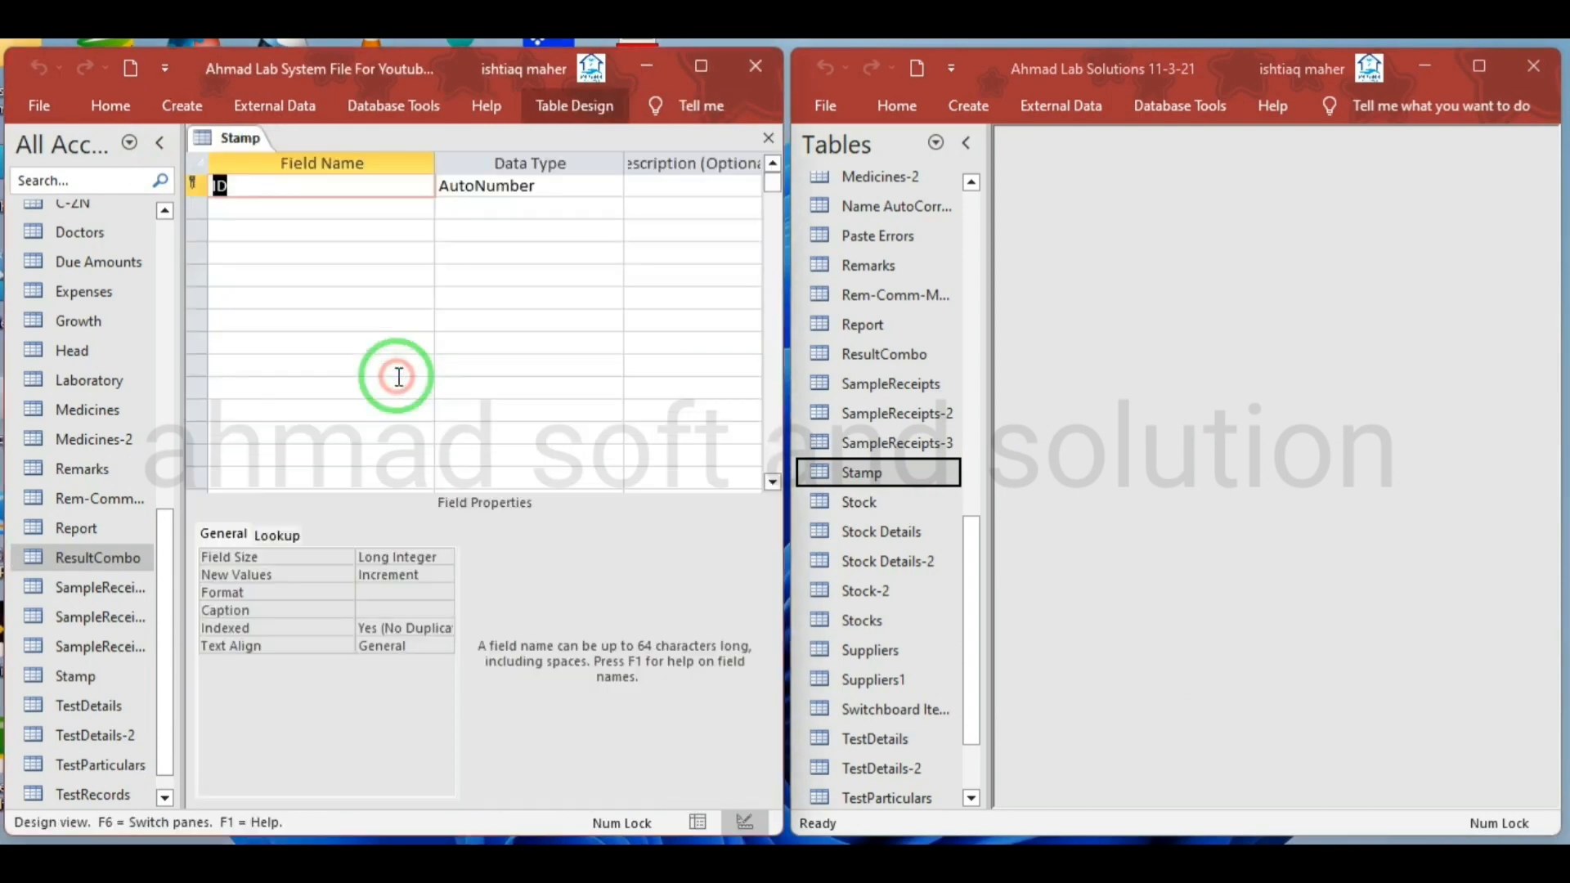
- Open the source Stamp table's design and replace the new table's AutoNumber primary key with a Short Text field named ID
right_click(883, 489)
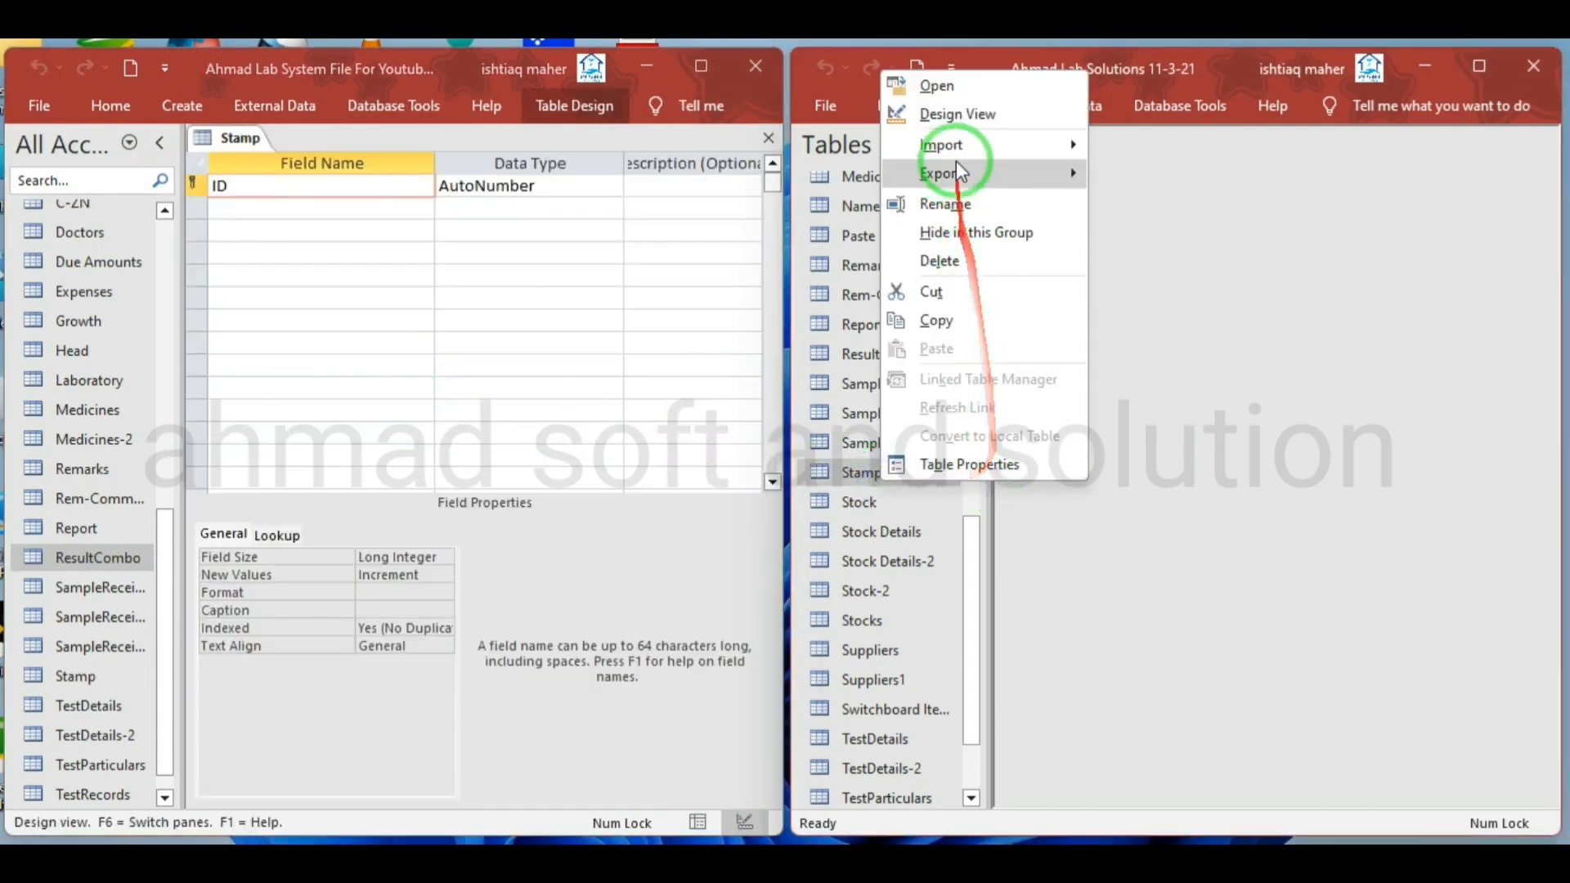
click(956, 113)
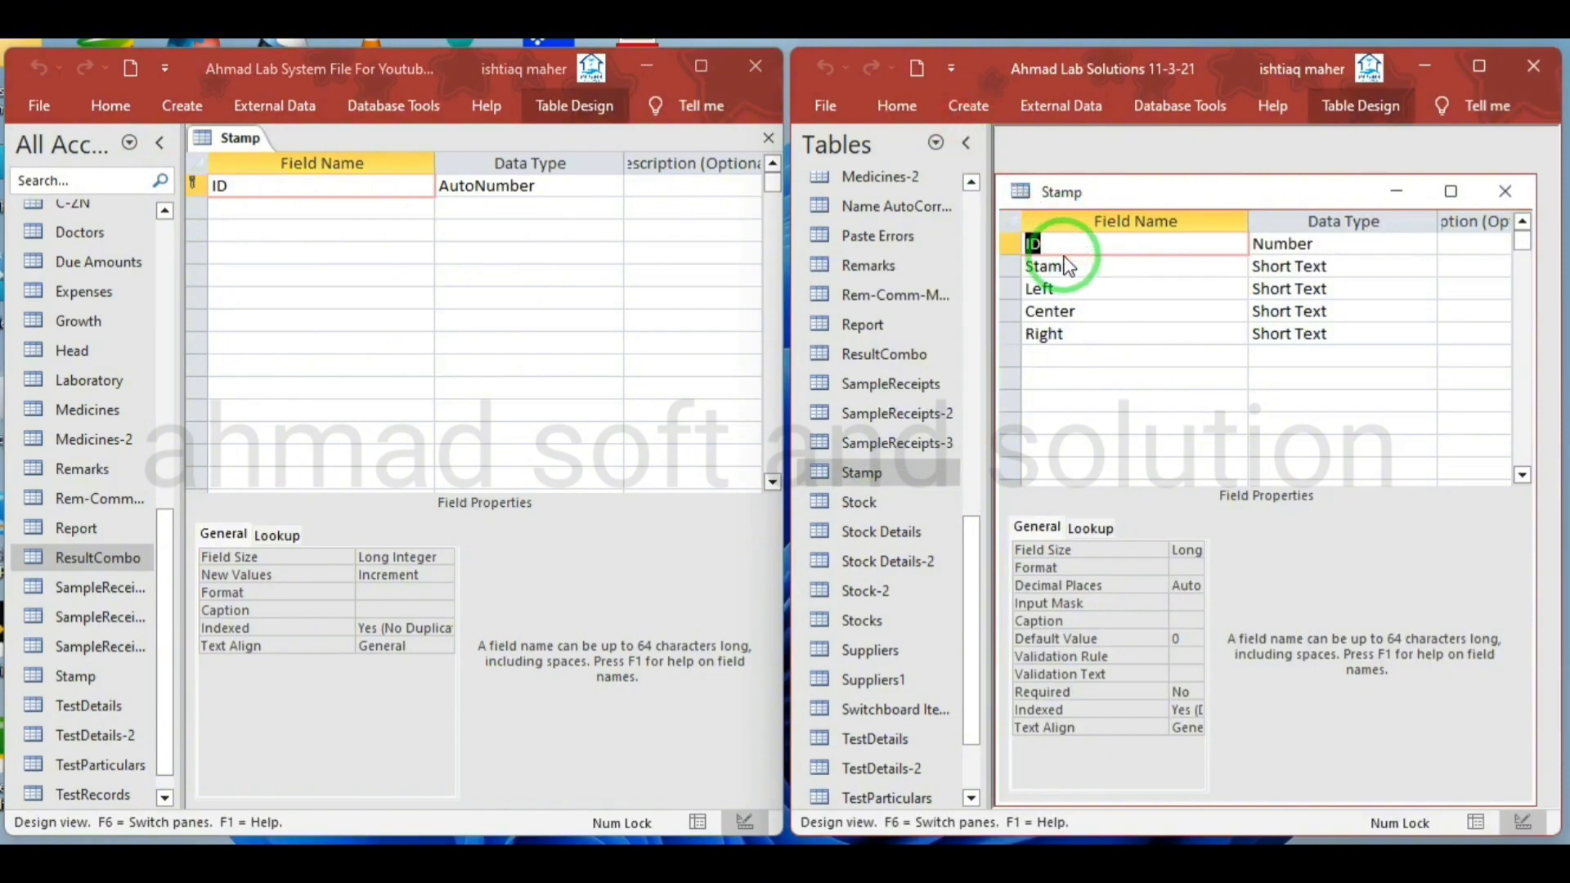
click(237, 204)
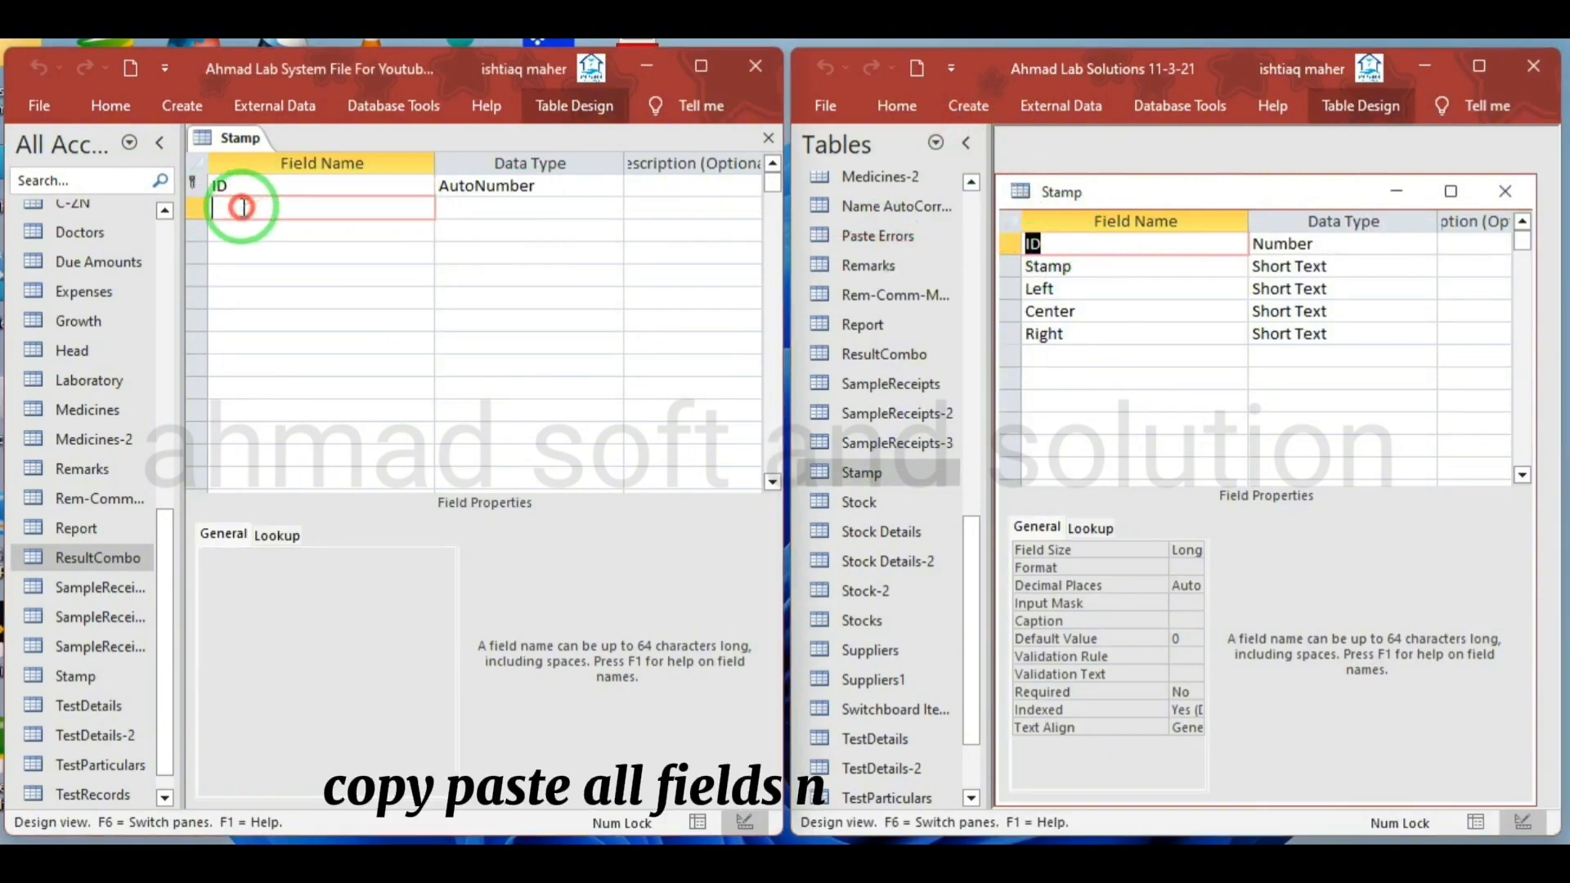
text(ID)
click(192, 181)
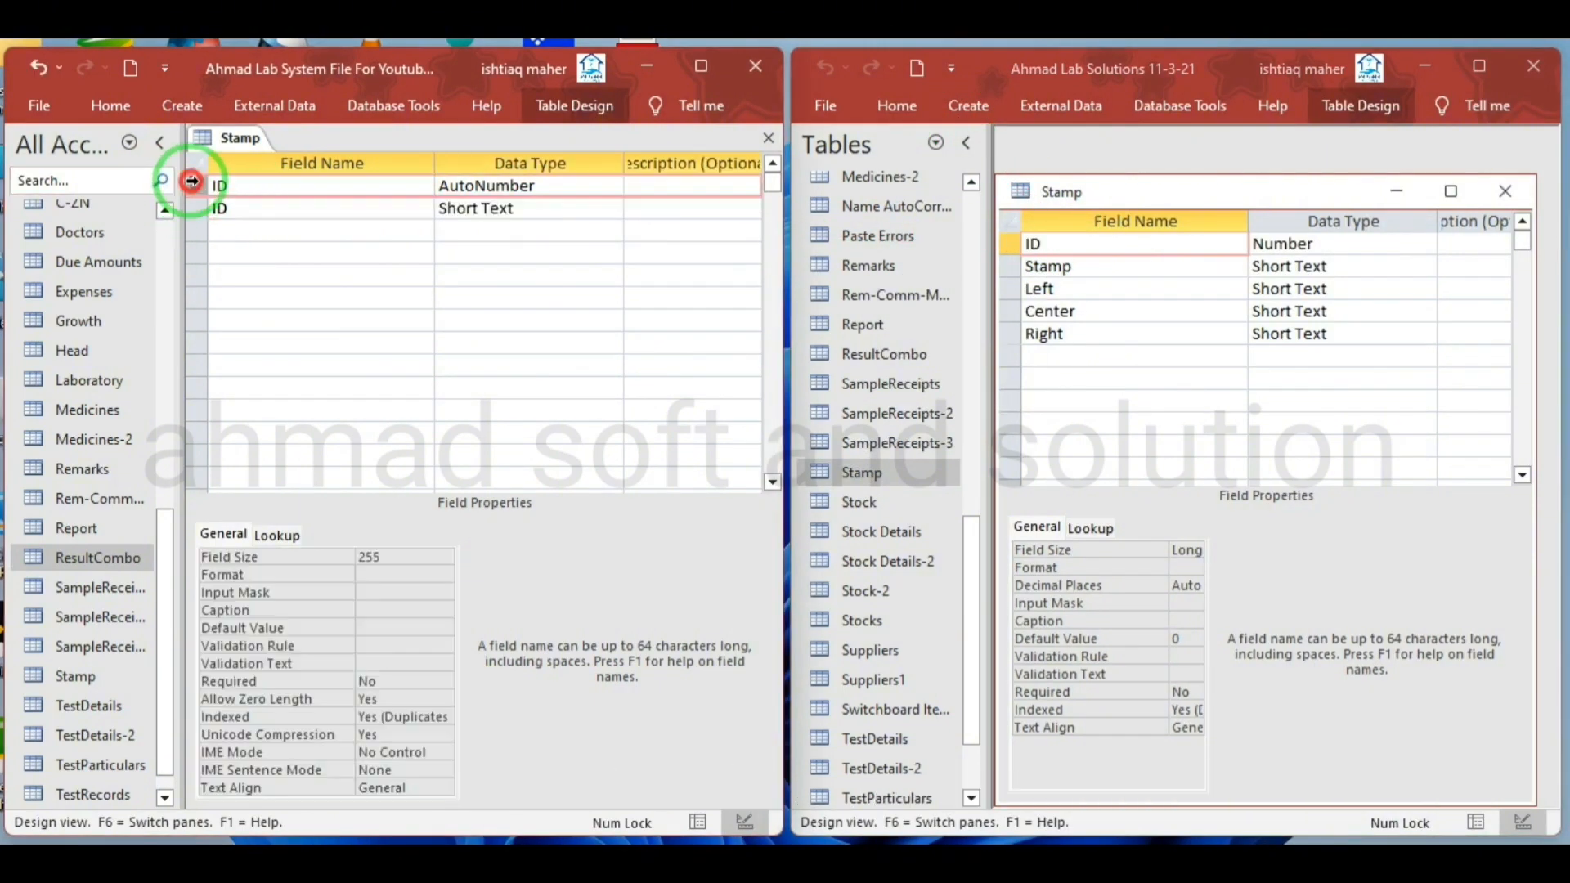
right_click(191, 181)
click(265, 339)
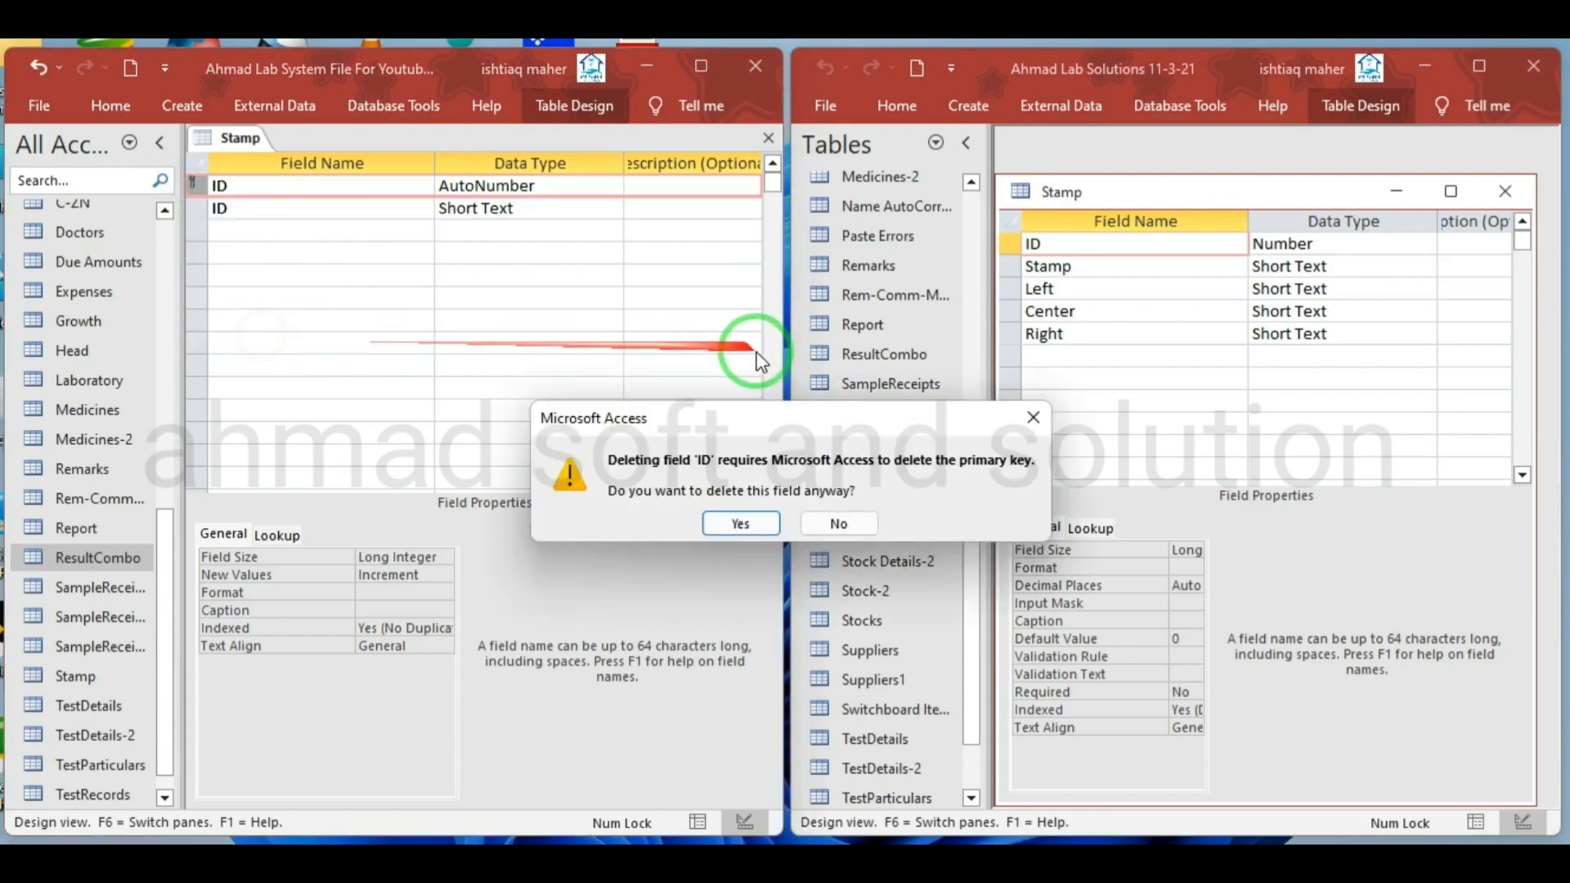
click(712, 620)
- Copy the field names Stamp, Left, Center and Right from the source design into the new Stamp table as Short Text fields
click(1125, 268)
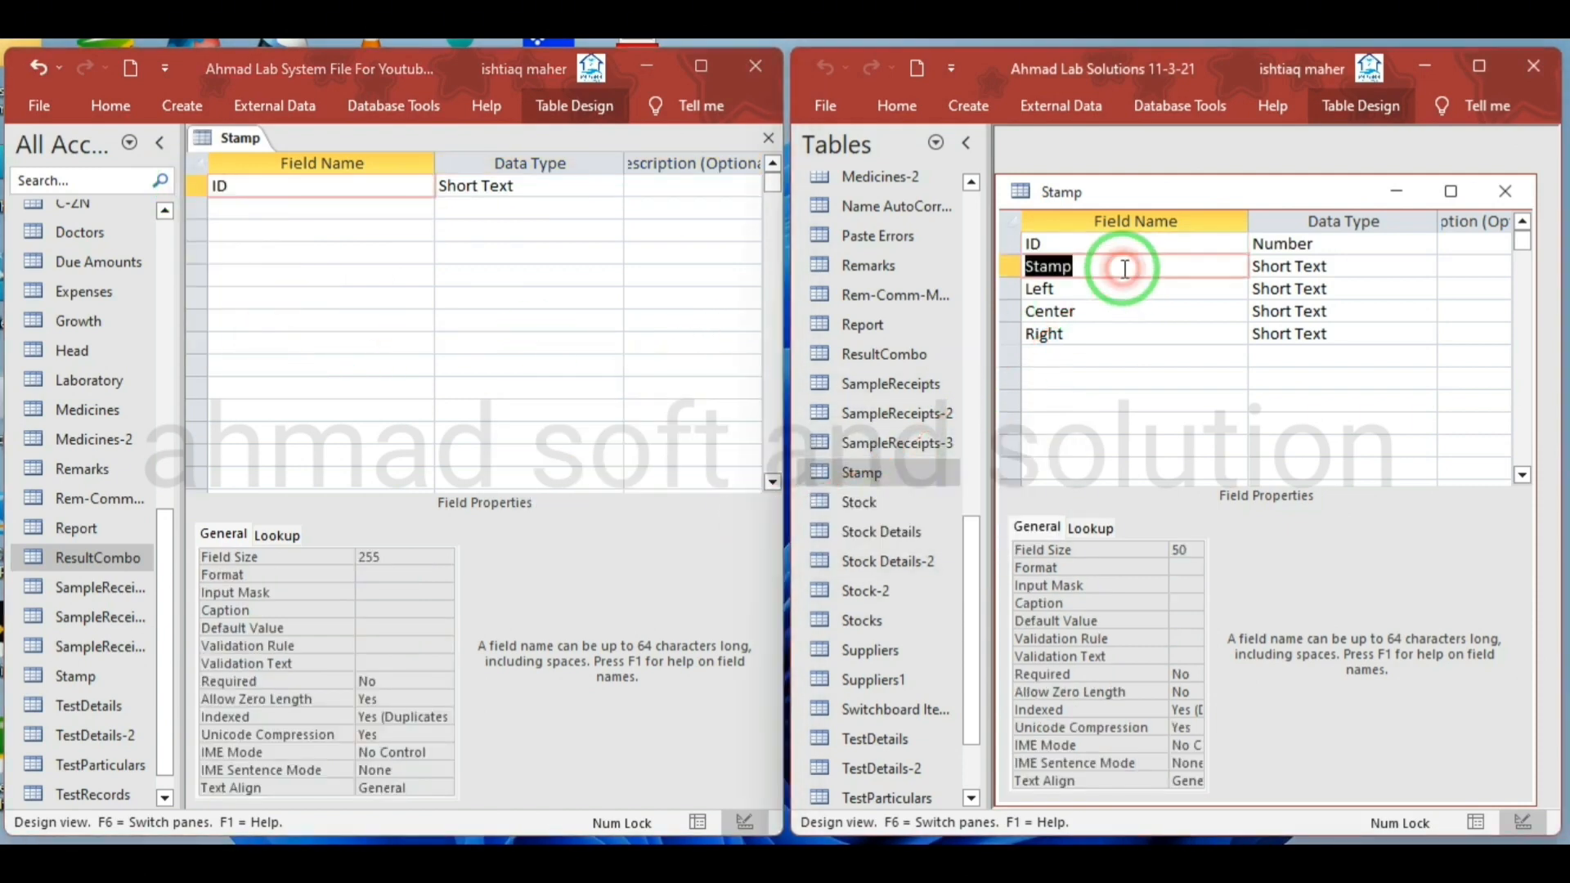
click(288, 206)
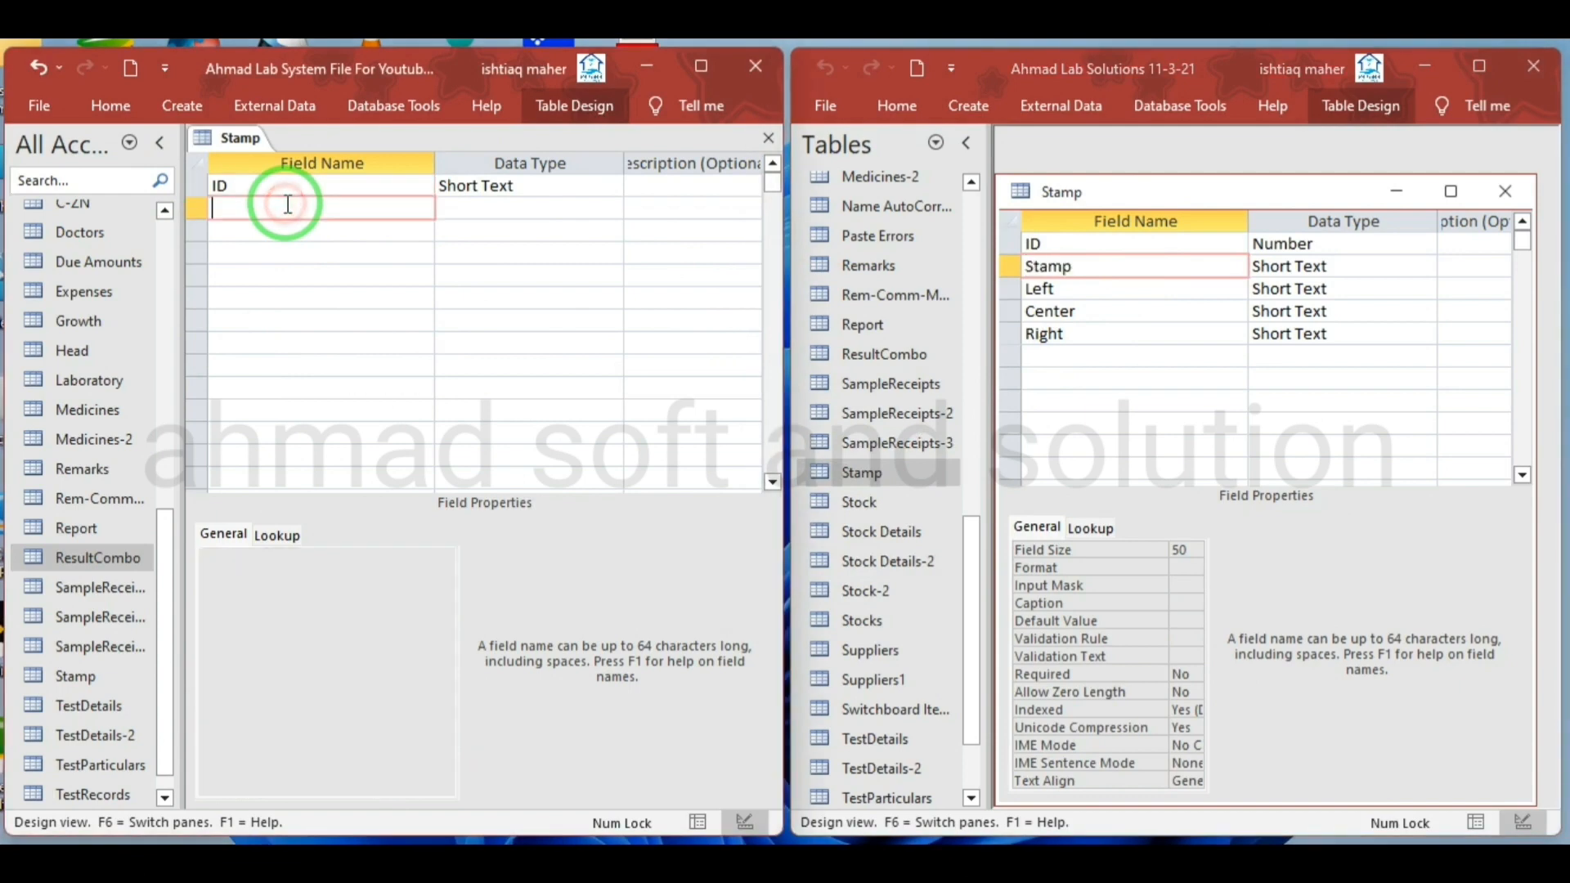
click(1081, 286)
key(ctrl+c)
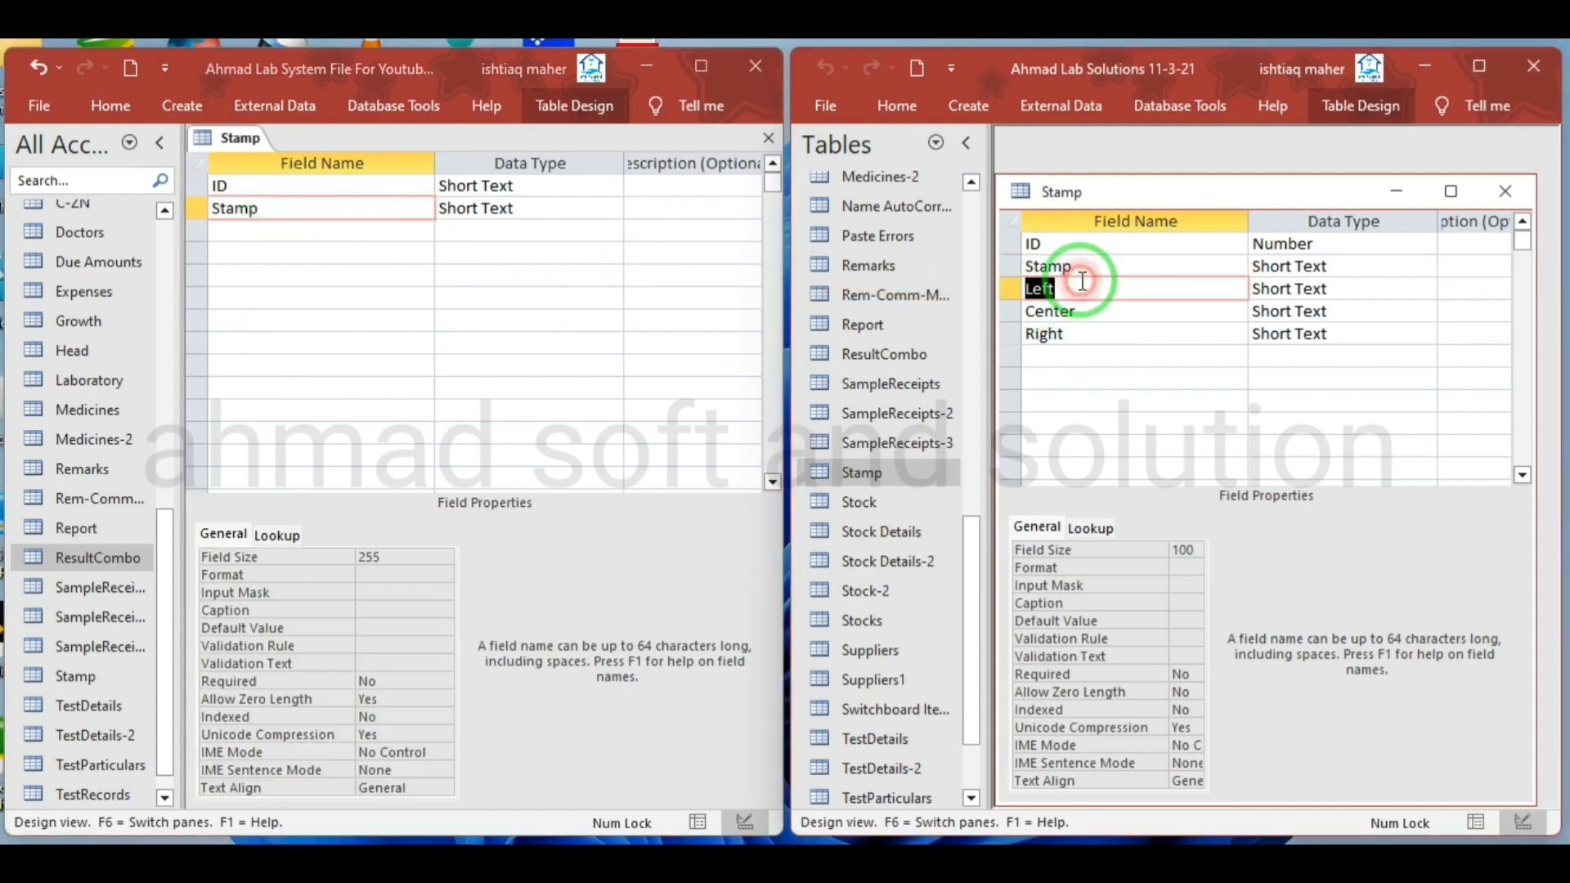
click(253, 231)
key(ctrl+v)
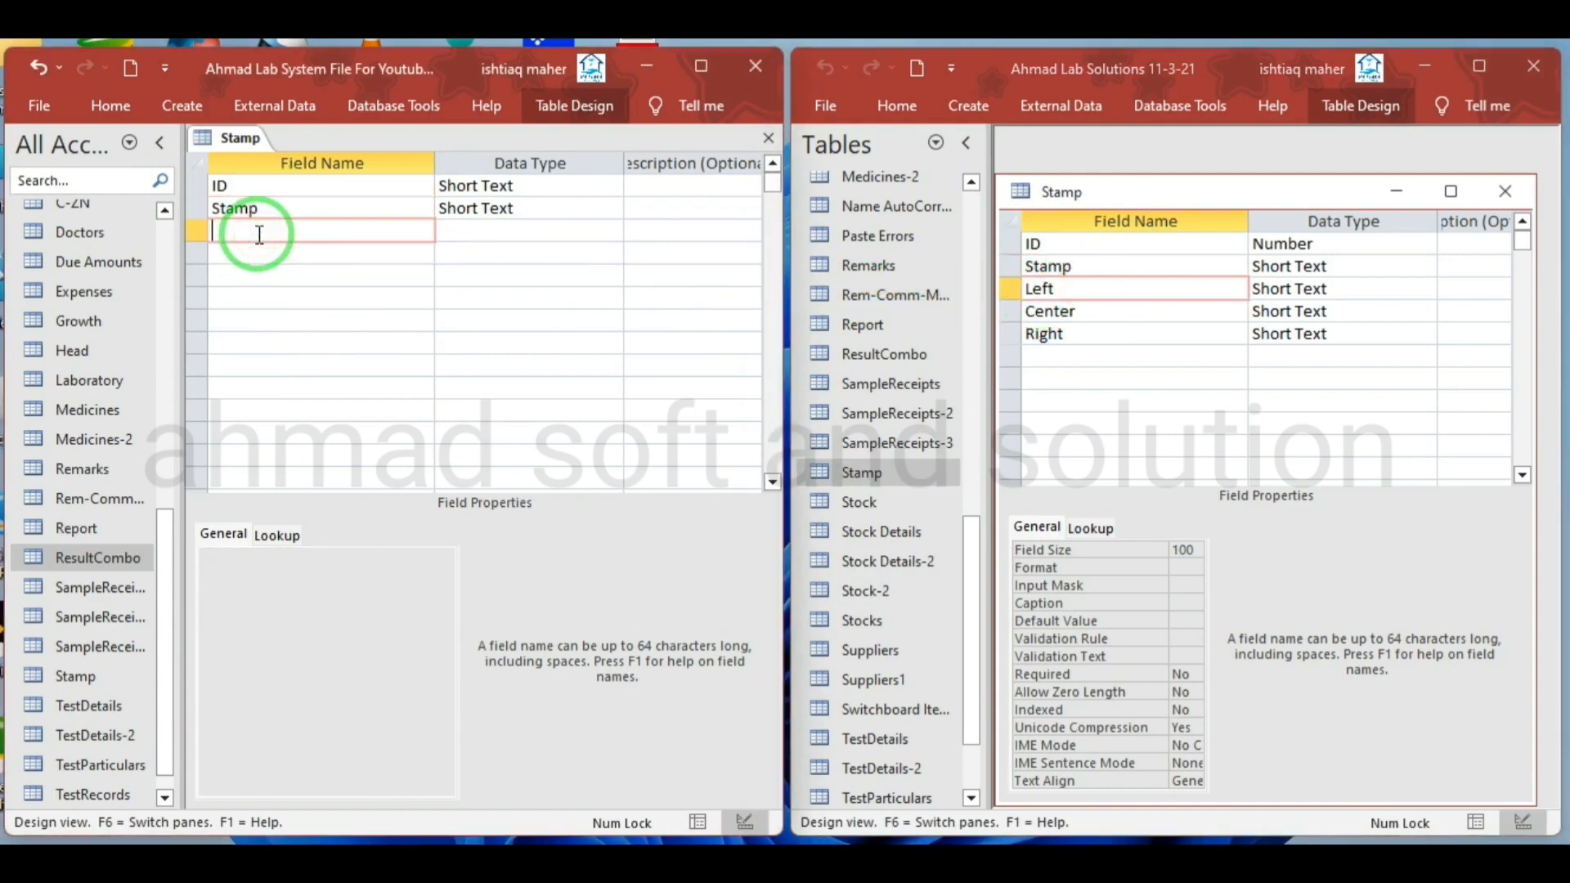
click(1103, 312)
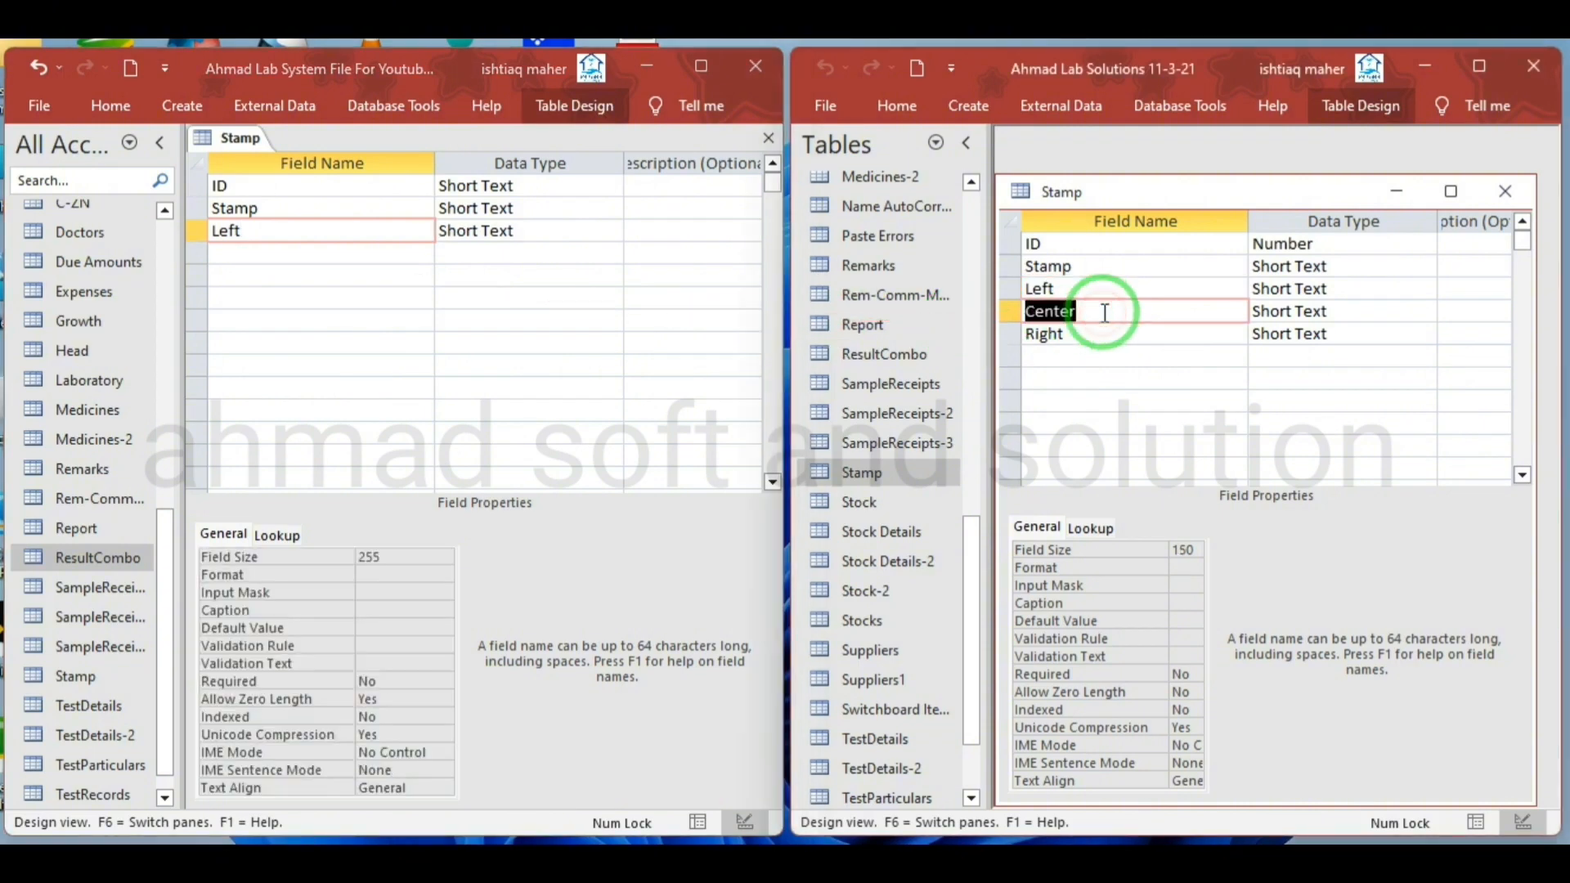
click(293, 253)
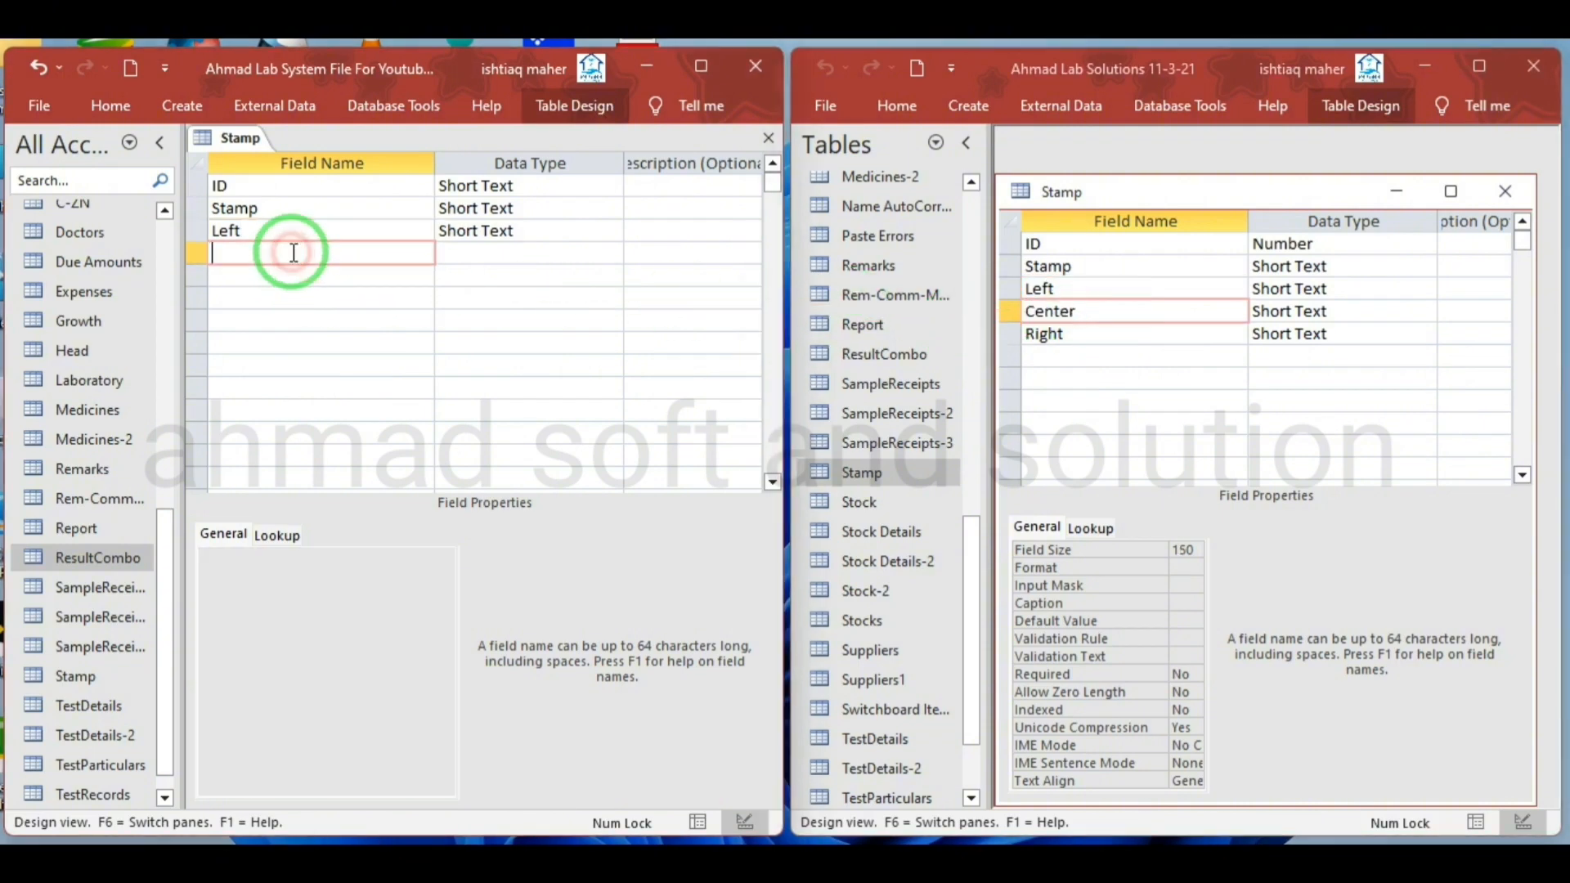
click(1070, 337)
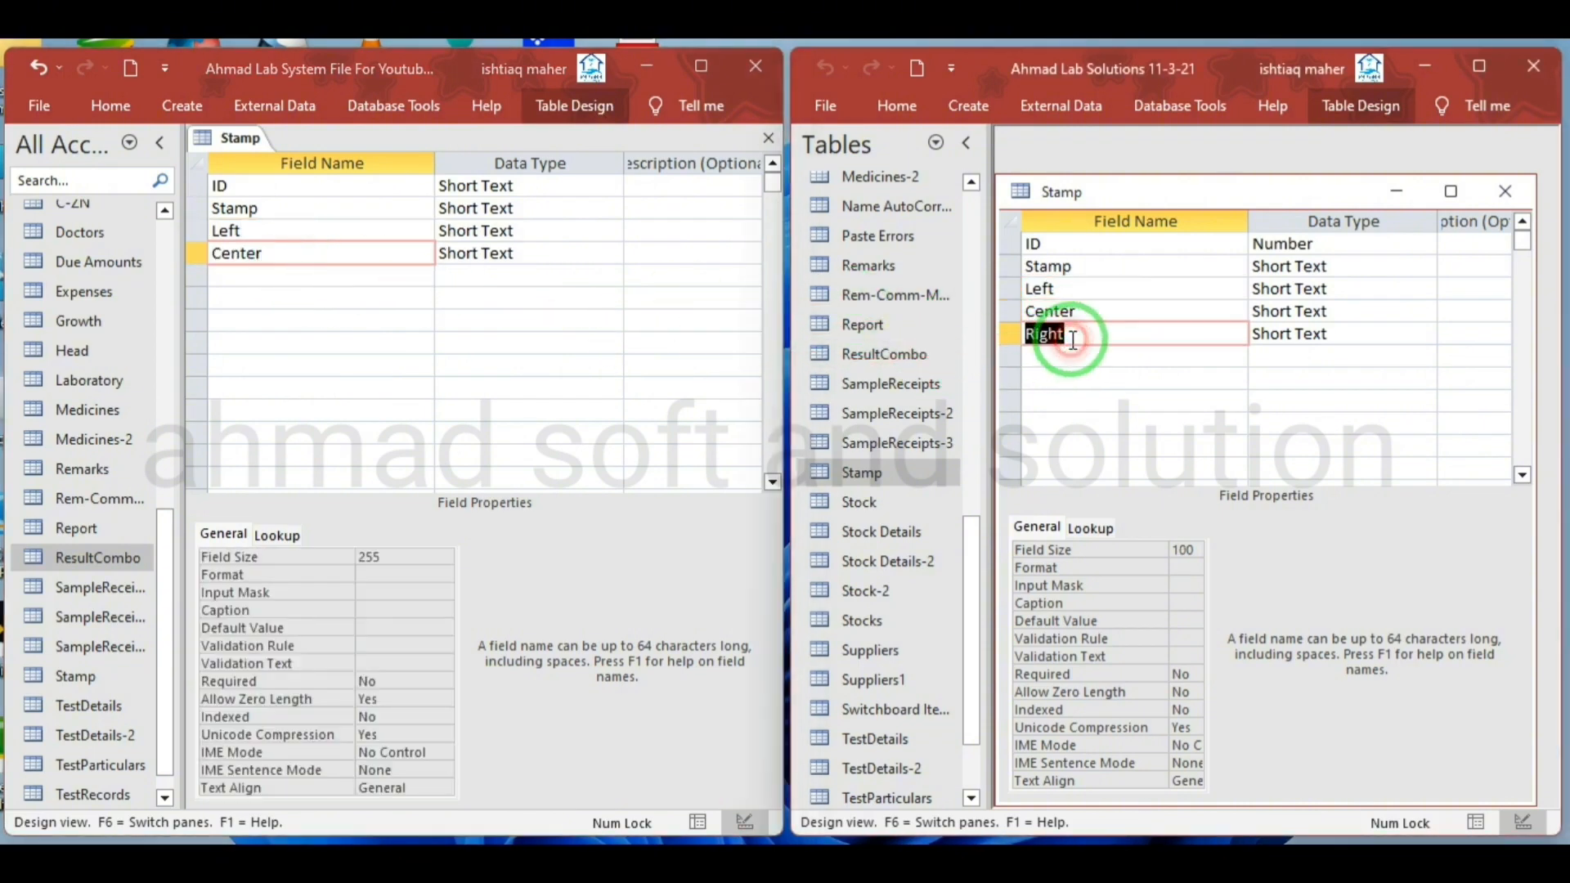
click(287, 272)
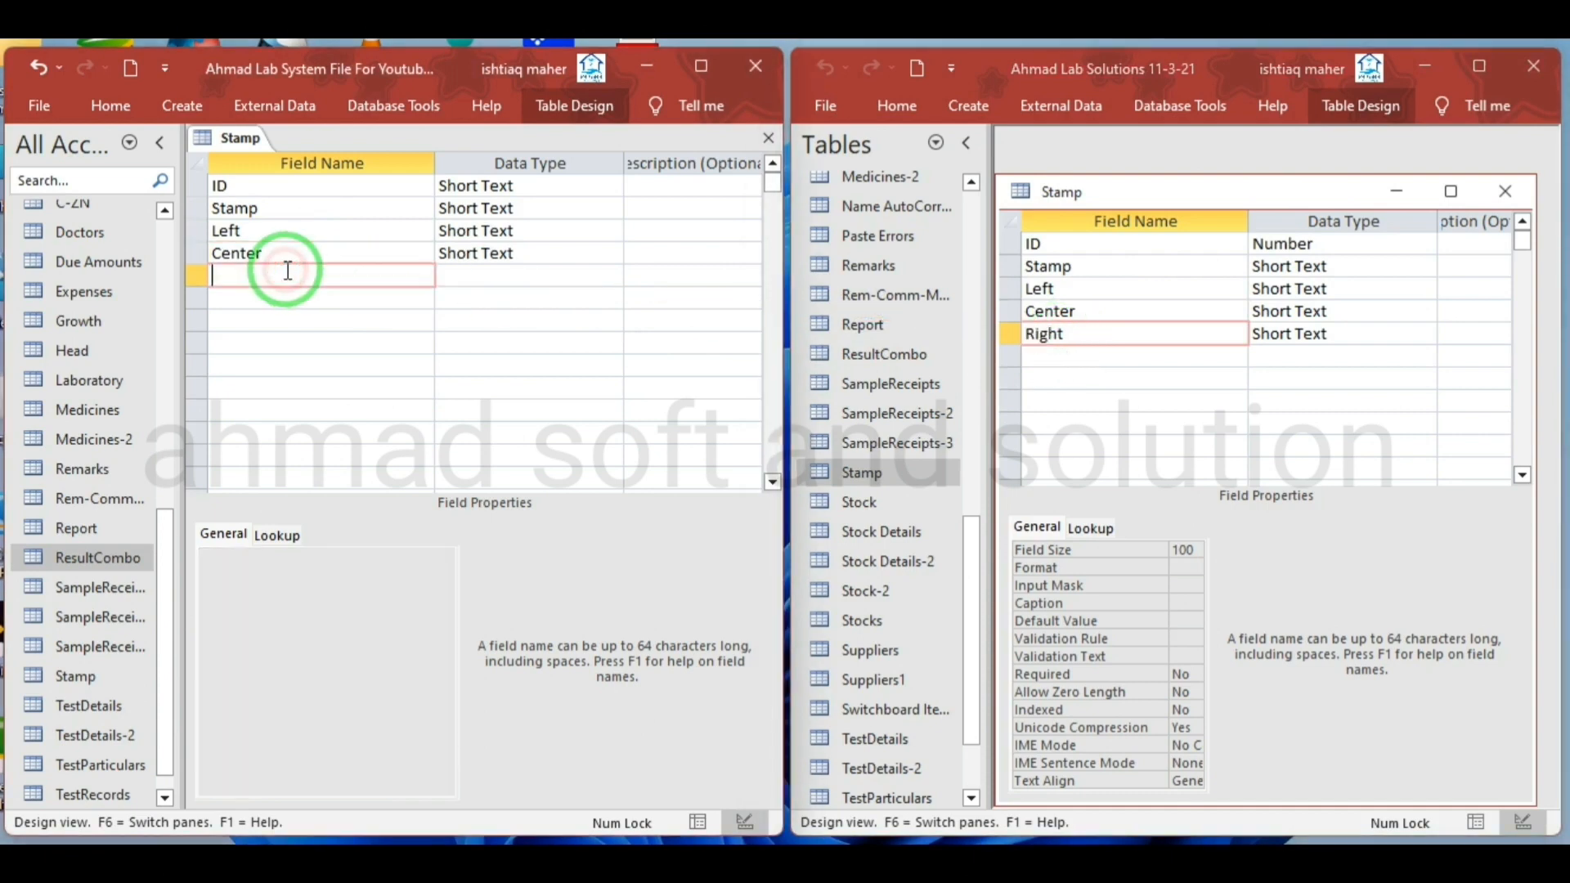
- Save the new Stamp table's design and show both Stamp tables in Datasheet View
right_click(245, 137)
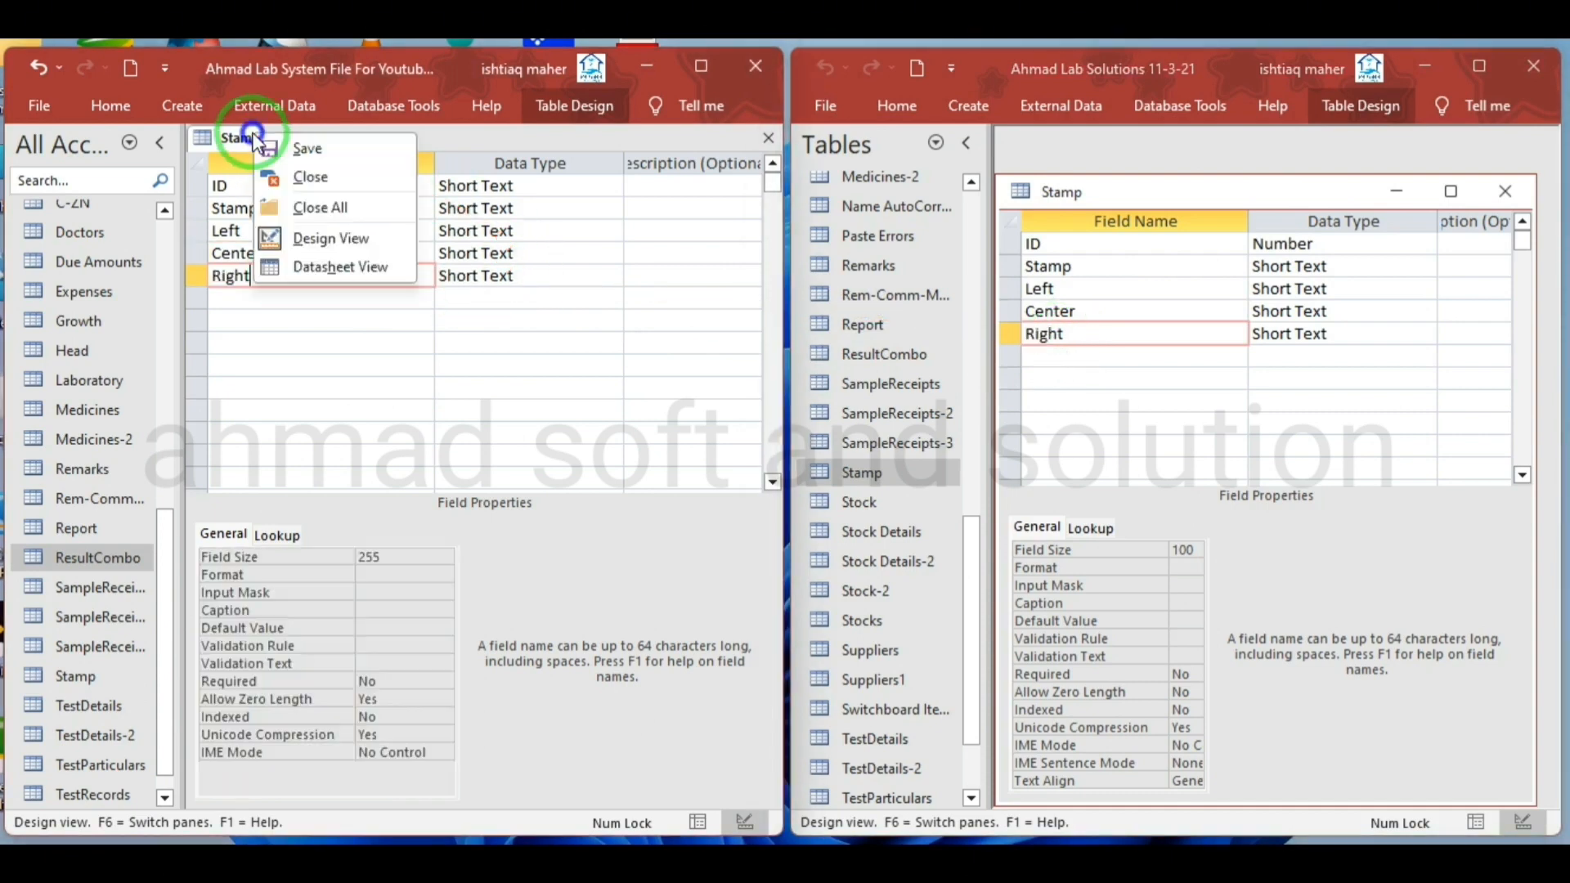
click(290, 147)
right_click(257, 143)
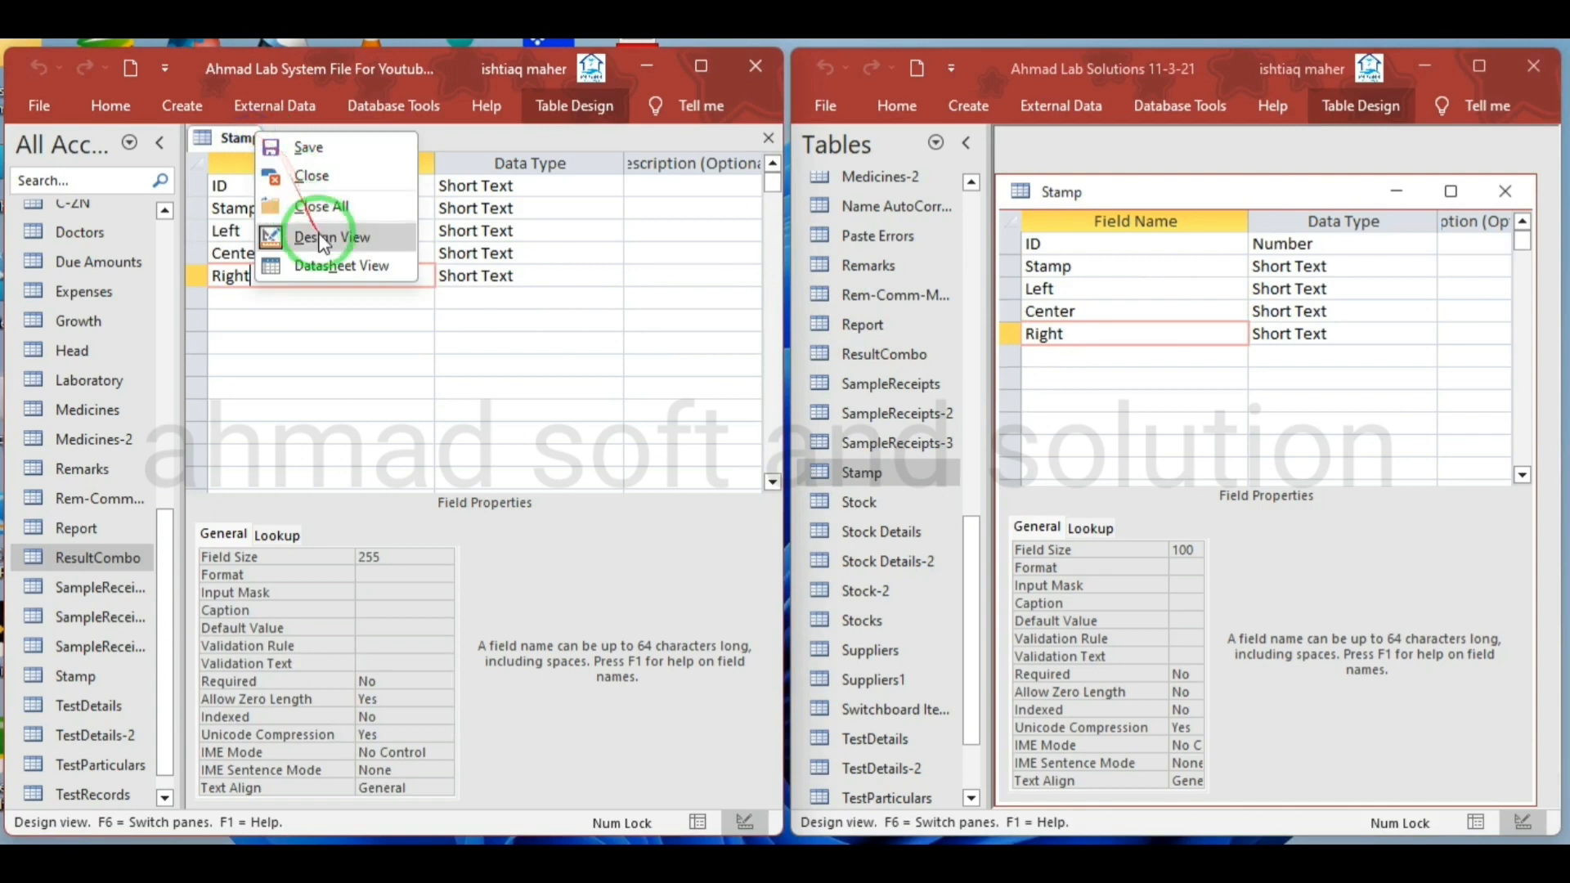
click(319, 262)
right_click(1114, 195)
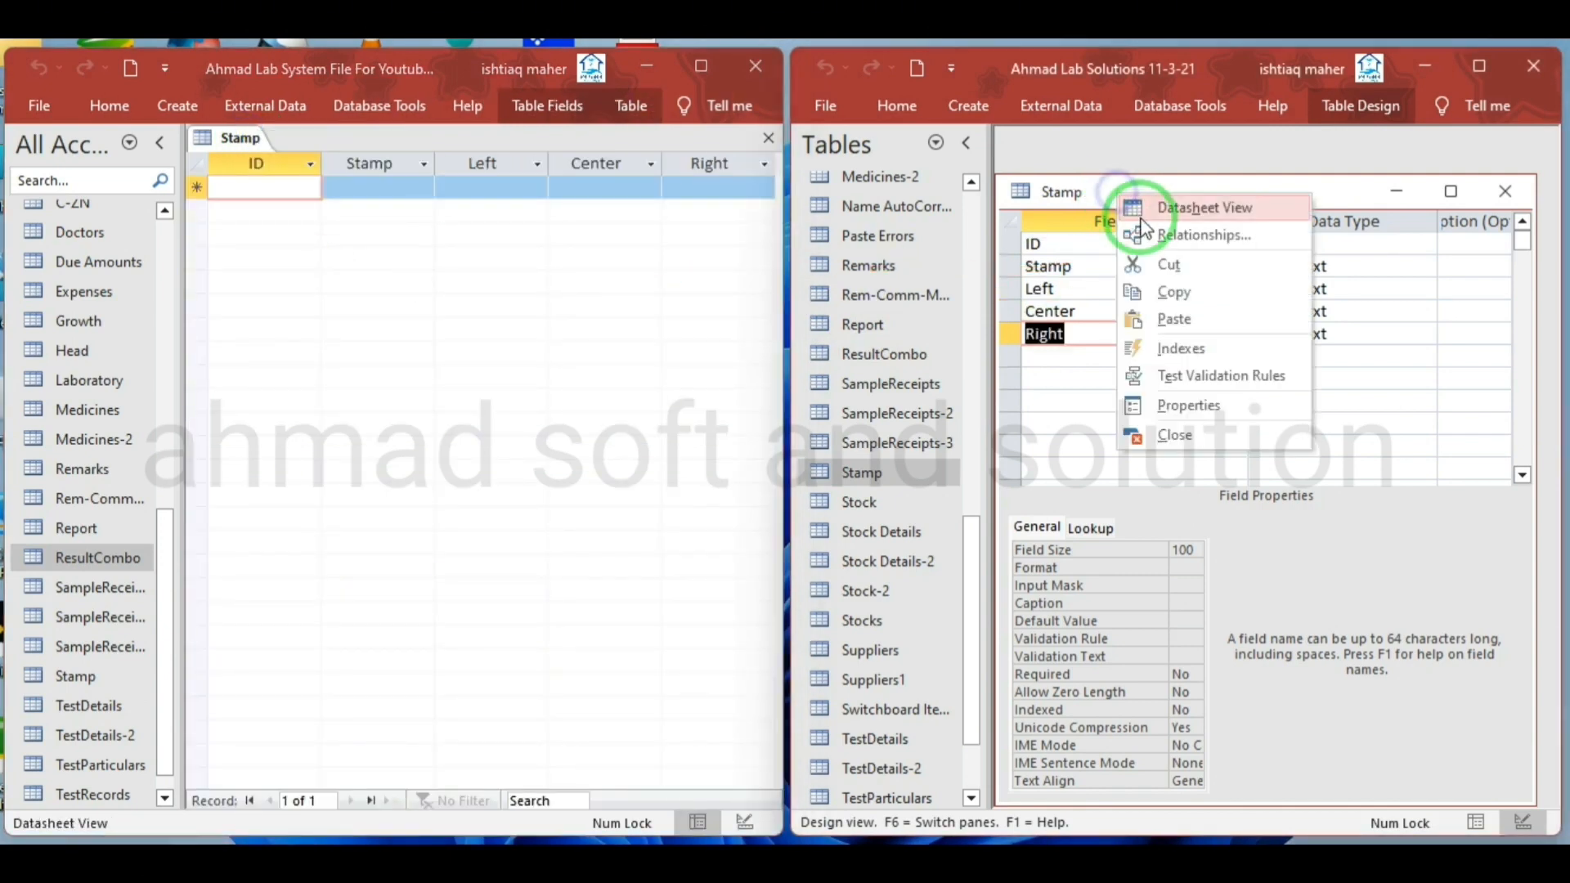
click(1138, 214)
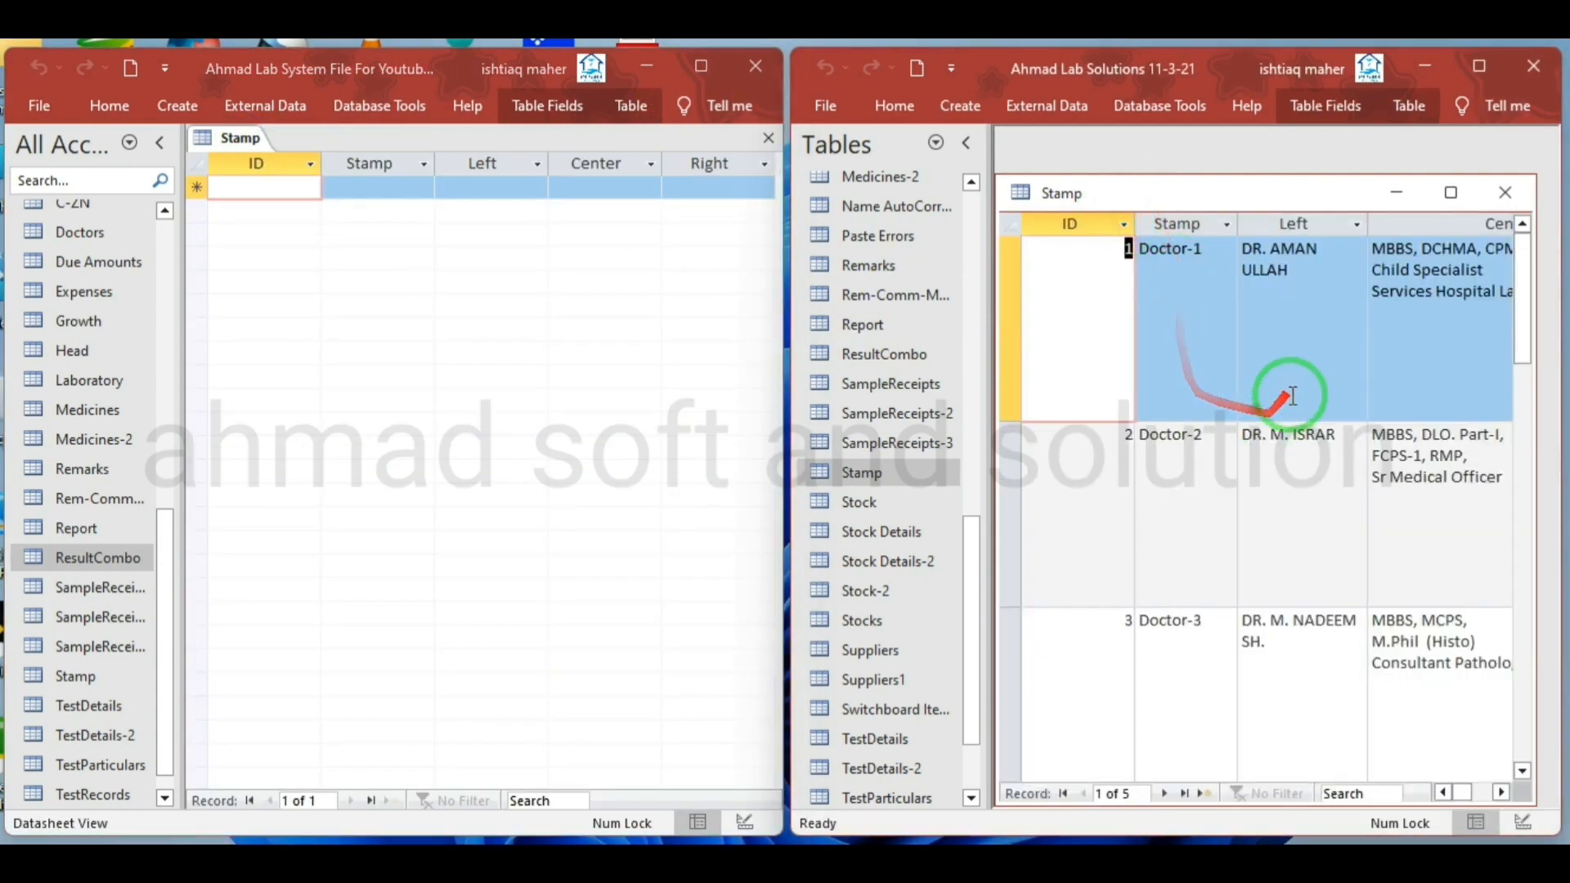
- Increase the new Stamp table's row height and copy the value Doctor-1 from the source into the first record's Stamp field
click(208, 196)
drag(207, 198, 217, 310)
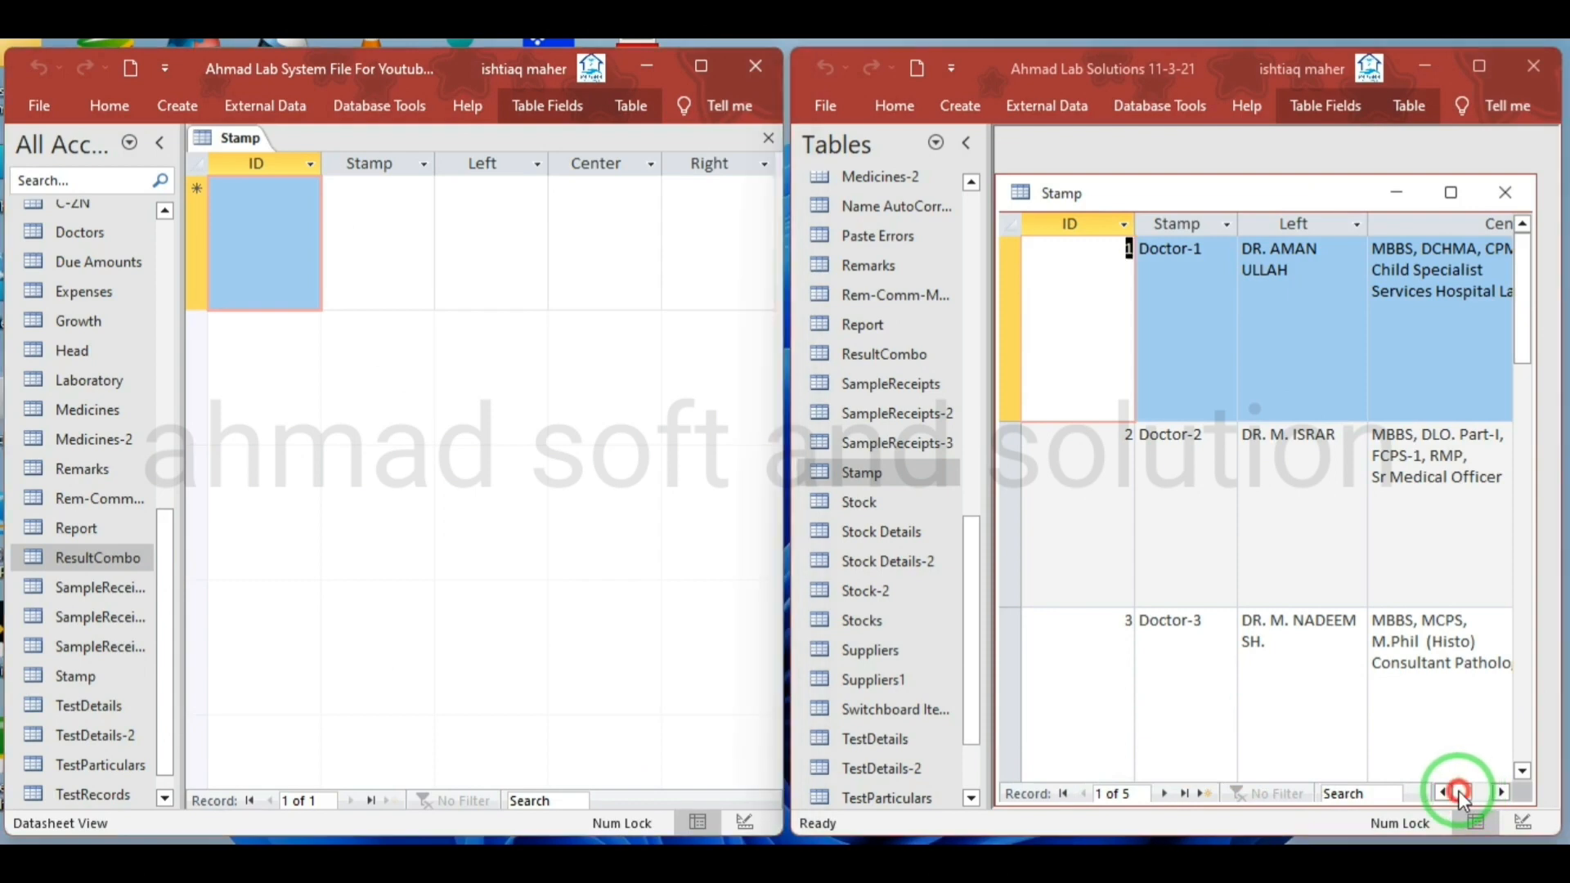
mouse_move(1468, 791)
mouse_down()
mouse_move(1491, 787)
mouse_move(1456, 789)
mouse_up()
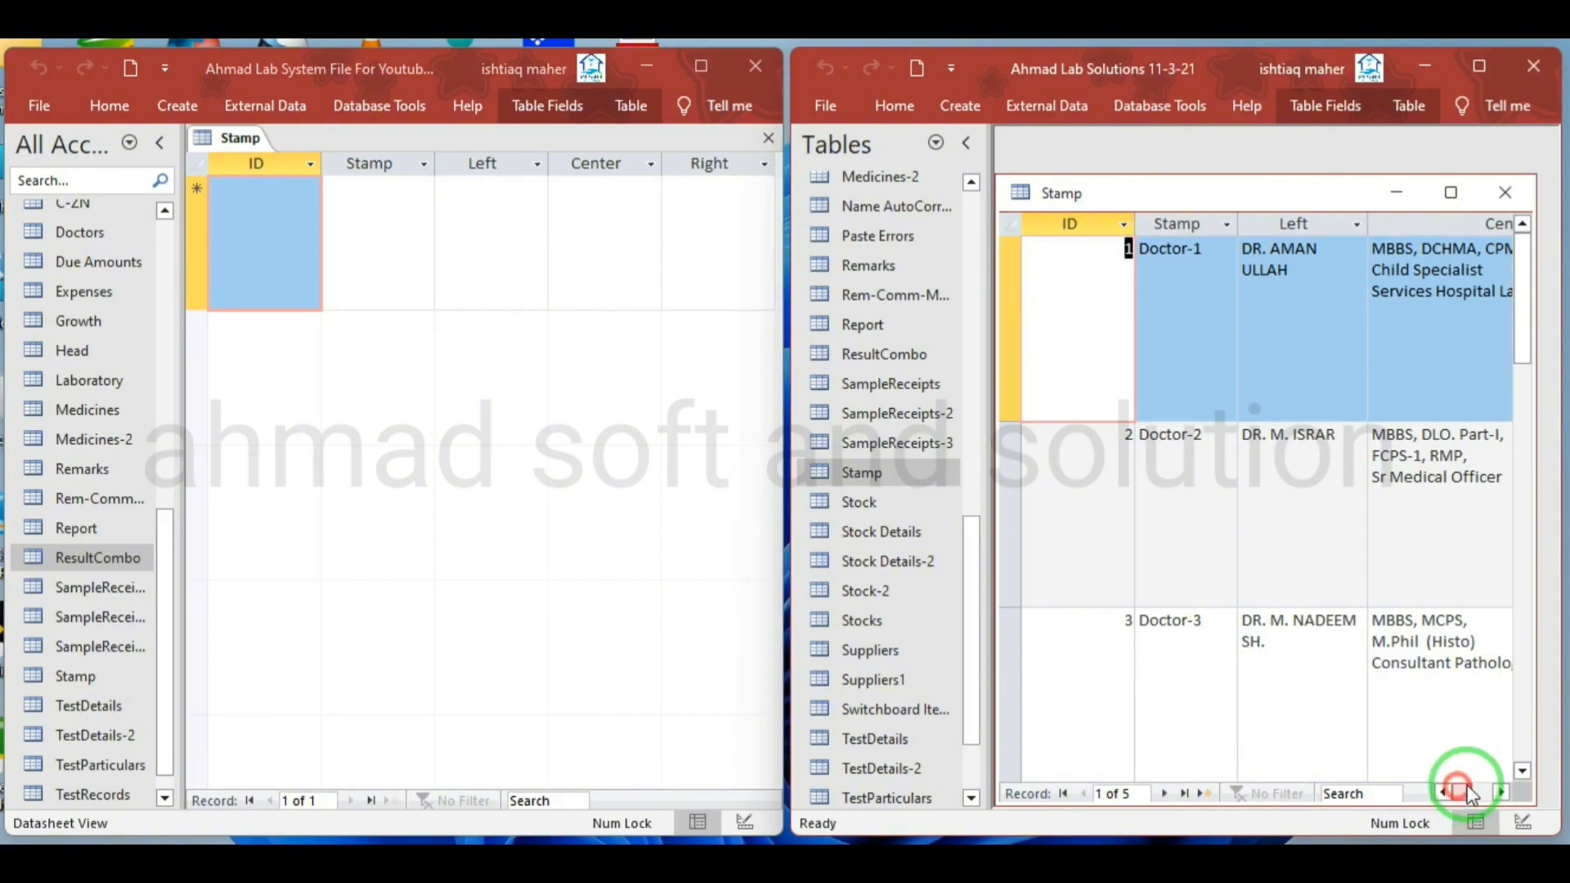
click(1213, 247)
drag(1213, 247, 1143, 243)
key(ctrl+c)
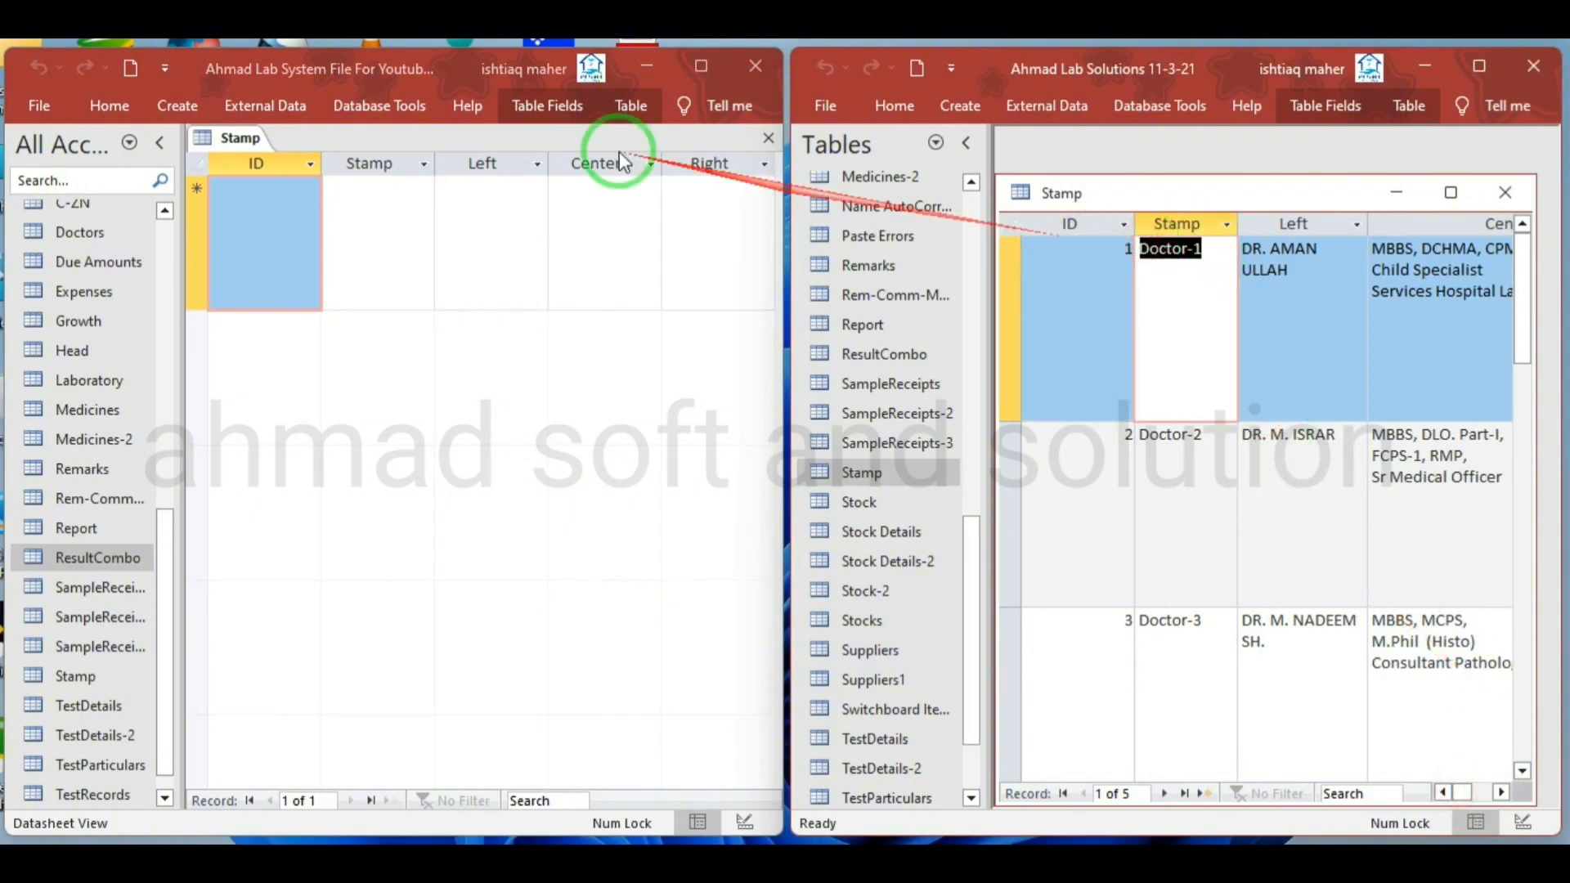
click(416, 207)
key(ctrl+v)
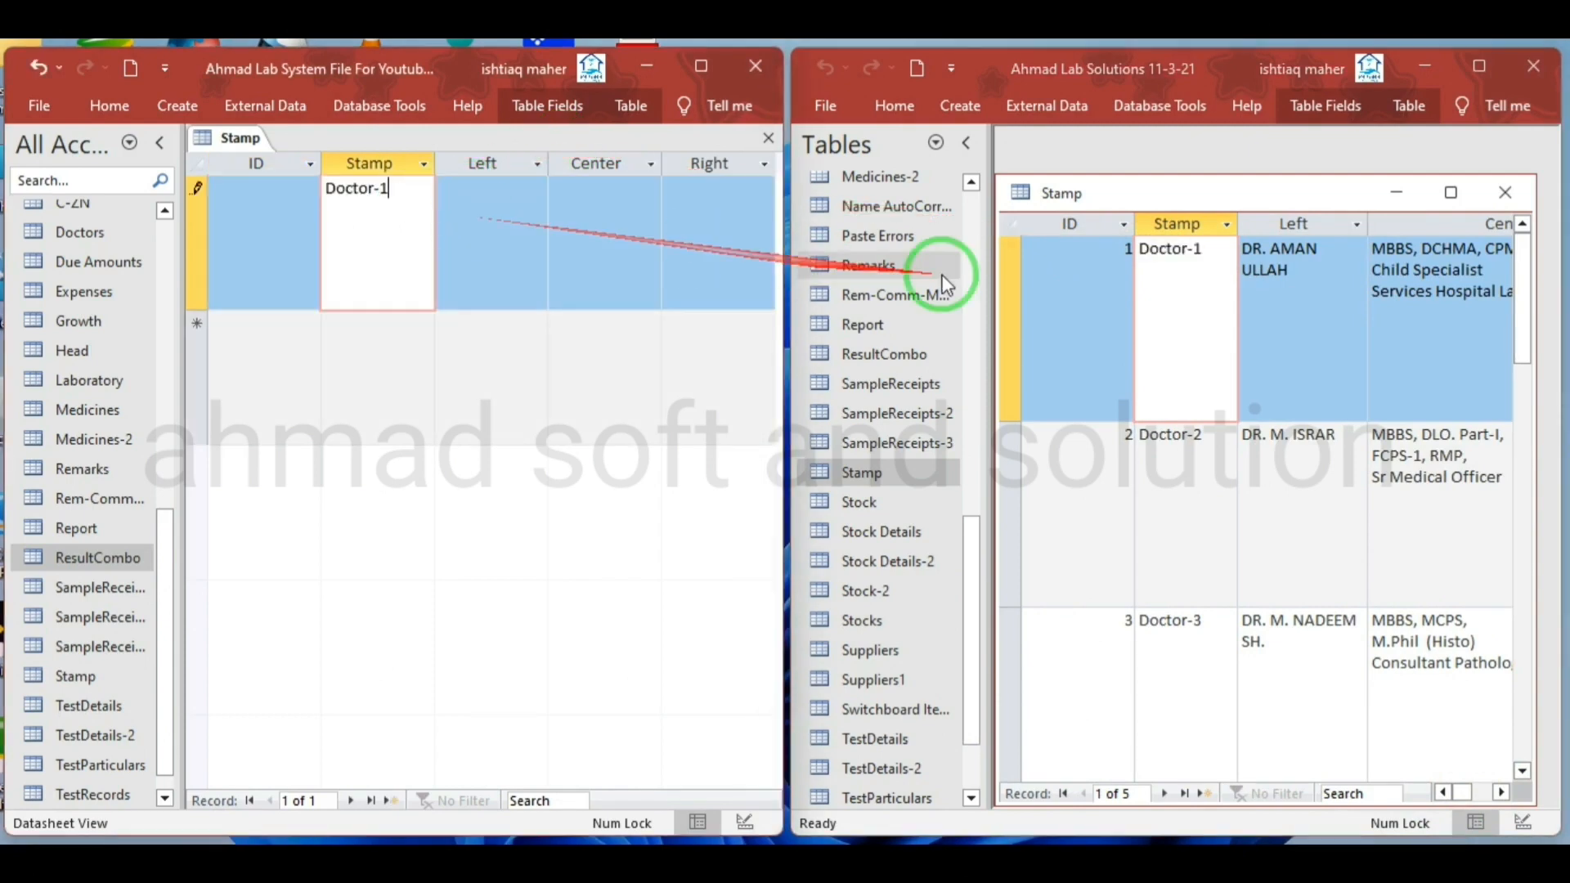
- Copy the doctor's name from the Left field of the source Stamp table's first record into the new table's Left field
click(1322, 245)
drag(1321, 245, 1292, 278)
key(ctrl+c)
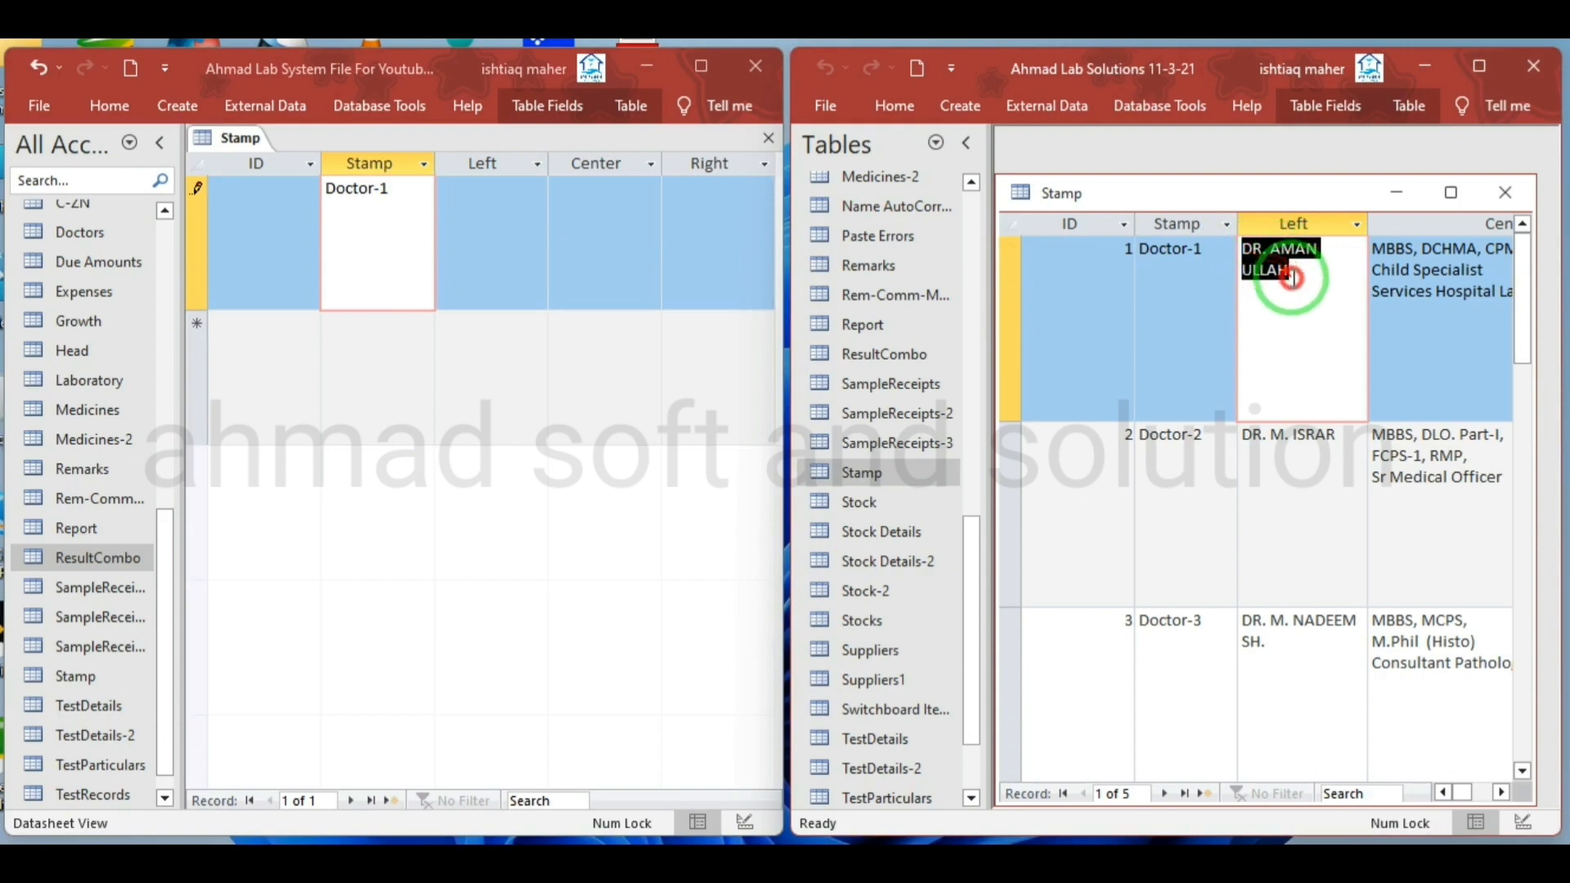
click(470, 210)
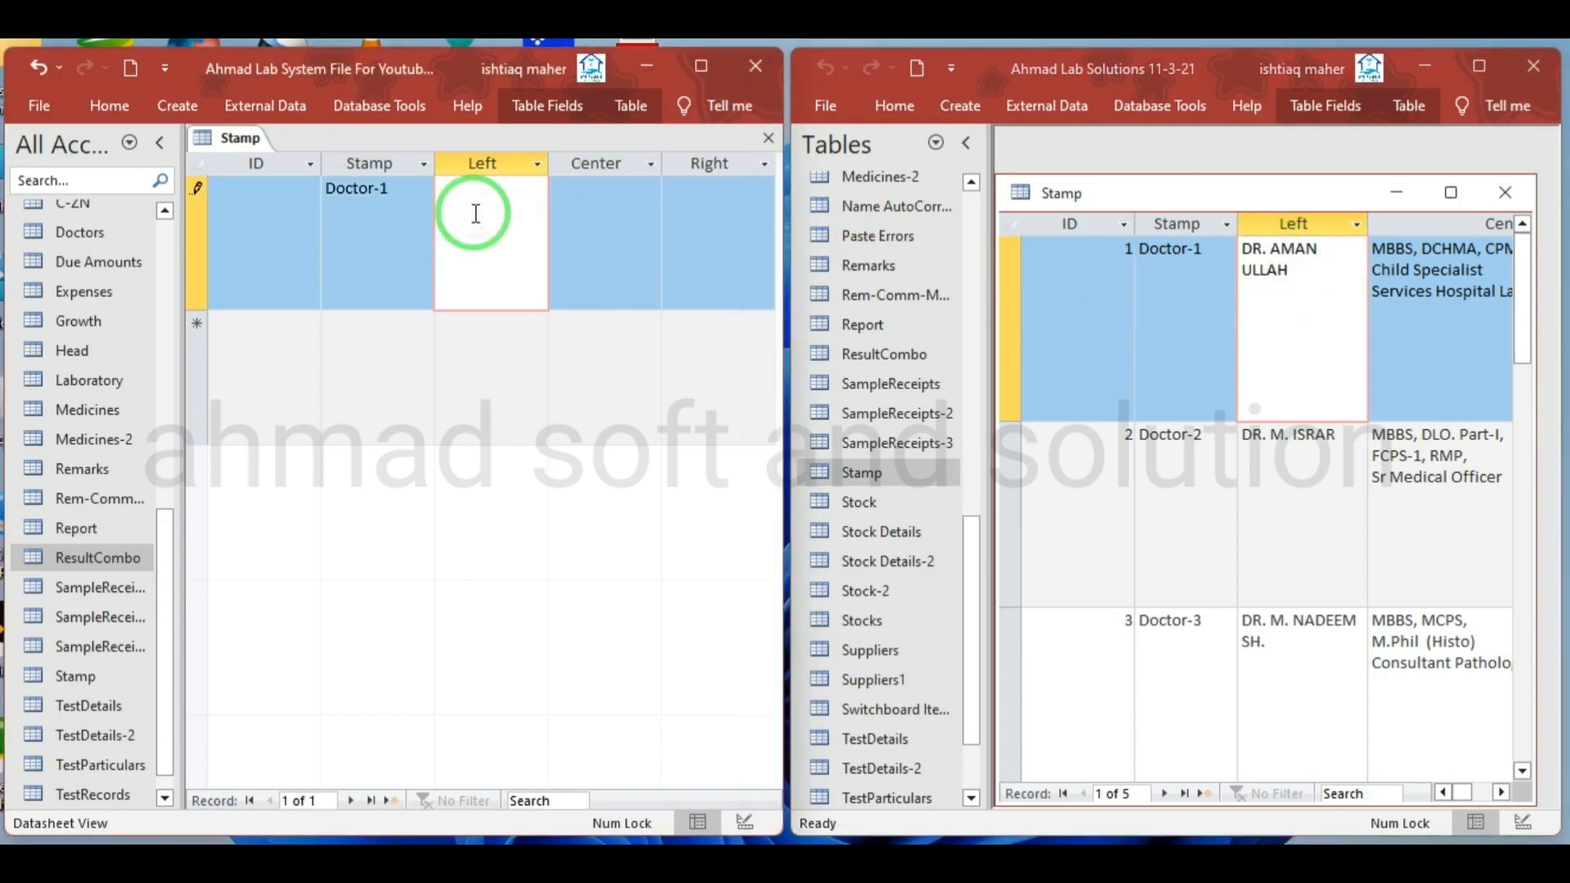
key(ctrl+v)
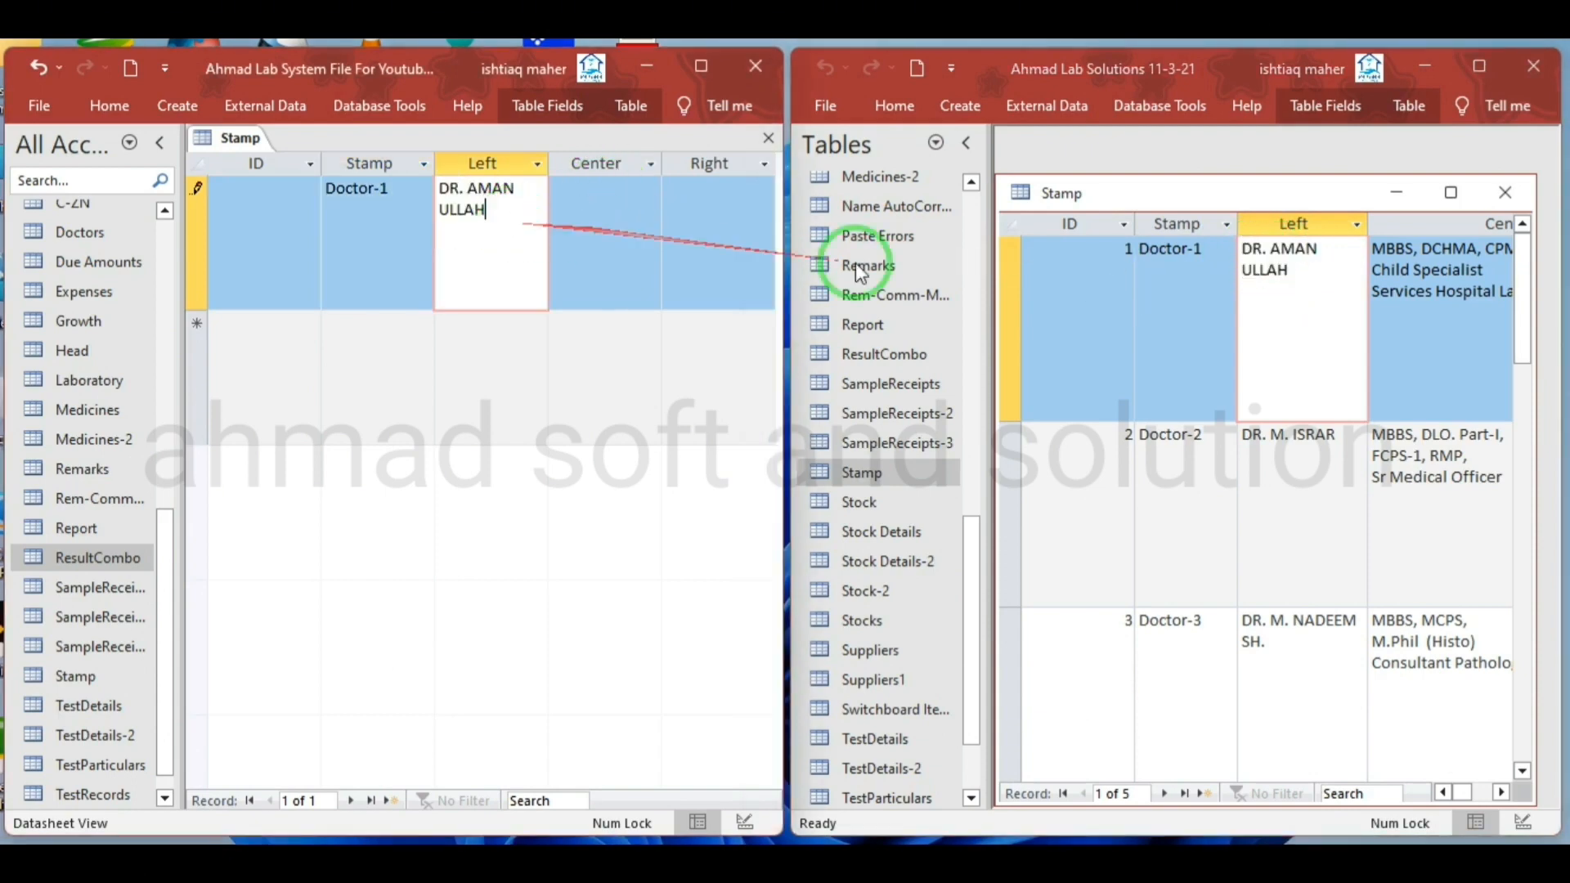
- Copy the Center text "MBBS, DCHMA, CPM.Sc, Child Specialist Services Hospital Lahore" from the source's first record into the new Stamp table's Center field
click(1372, 253)
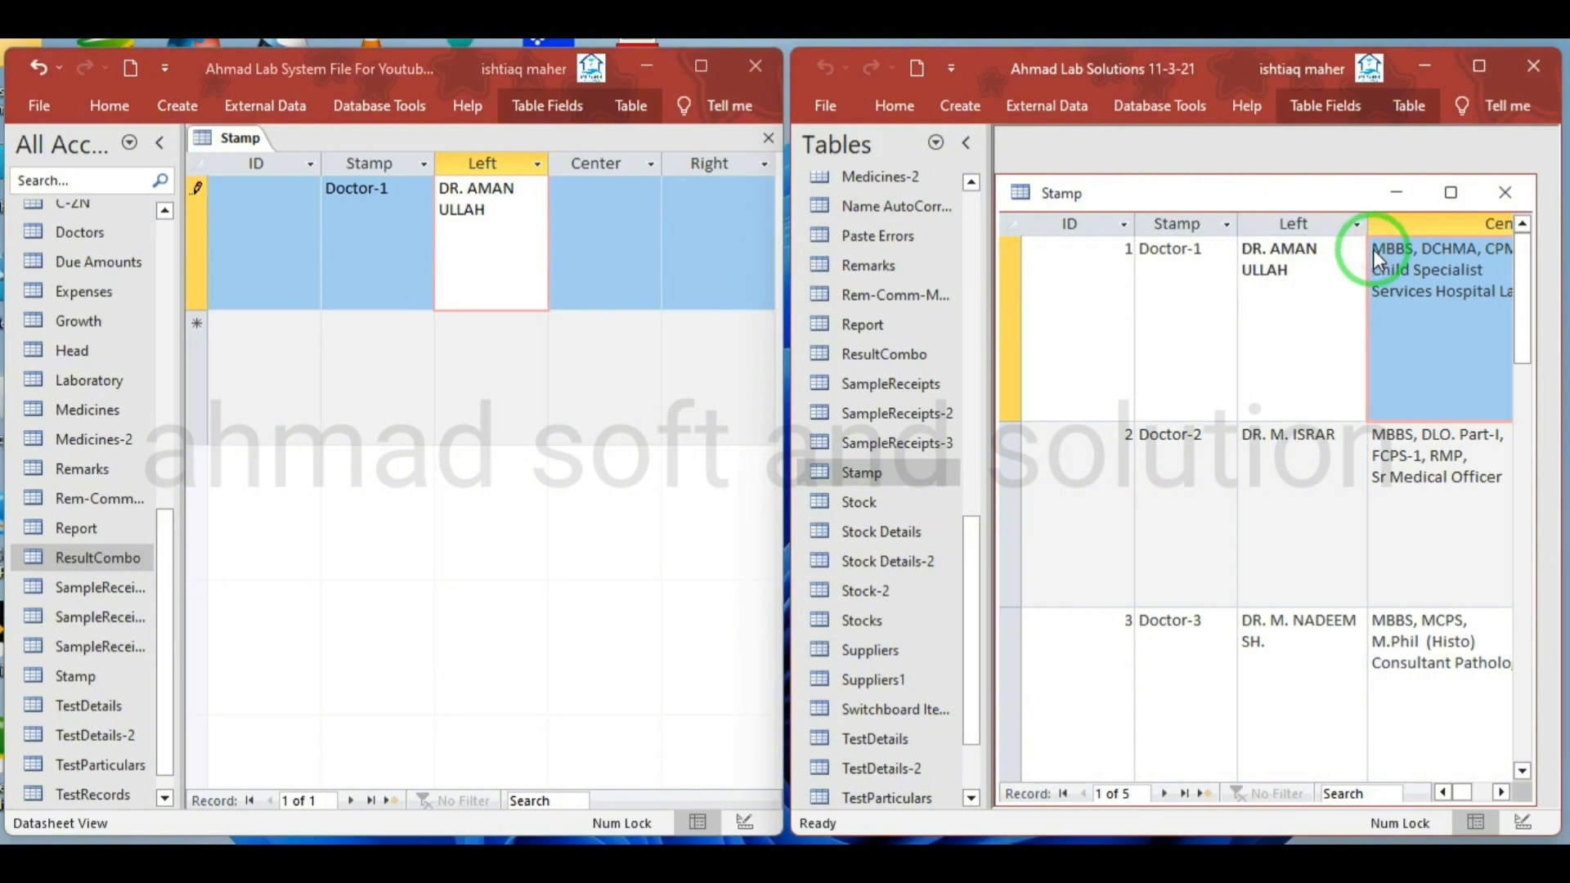
click(1378, 251)
click(1164, 243)
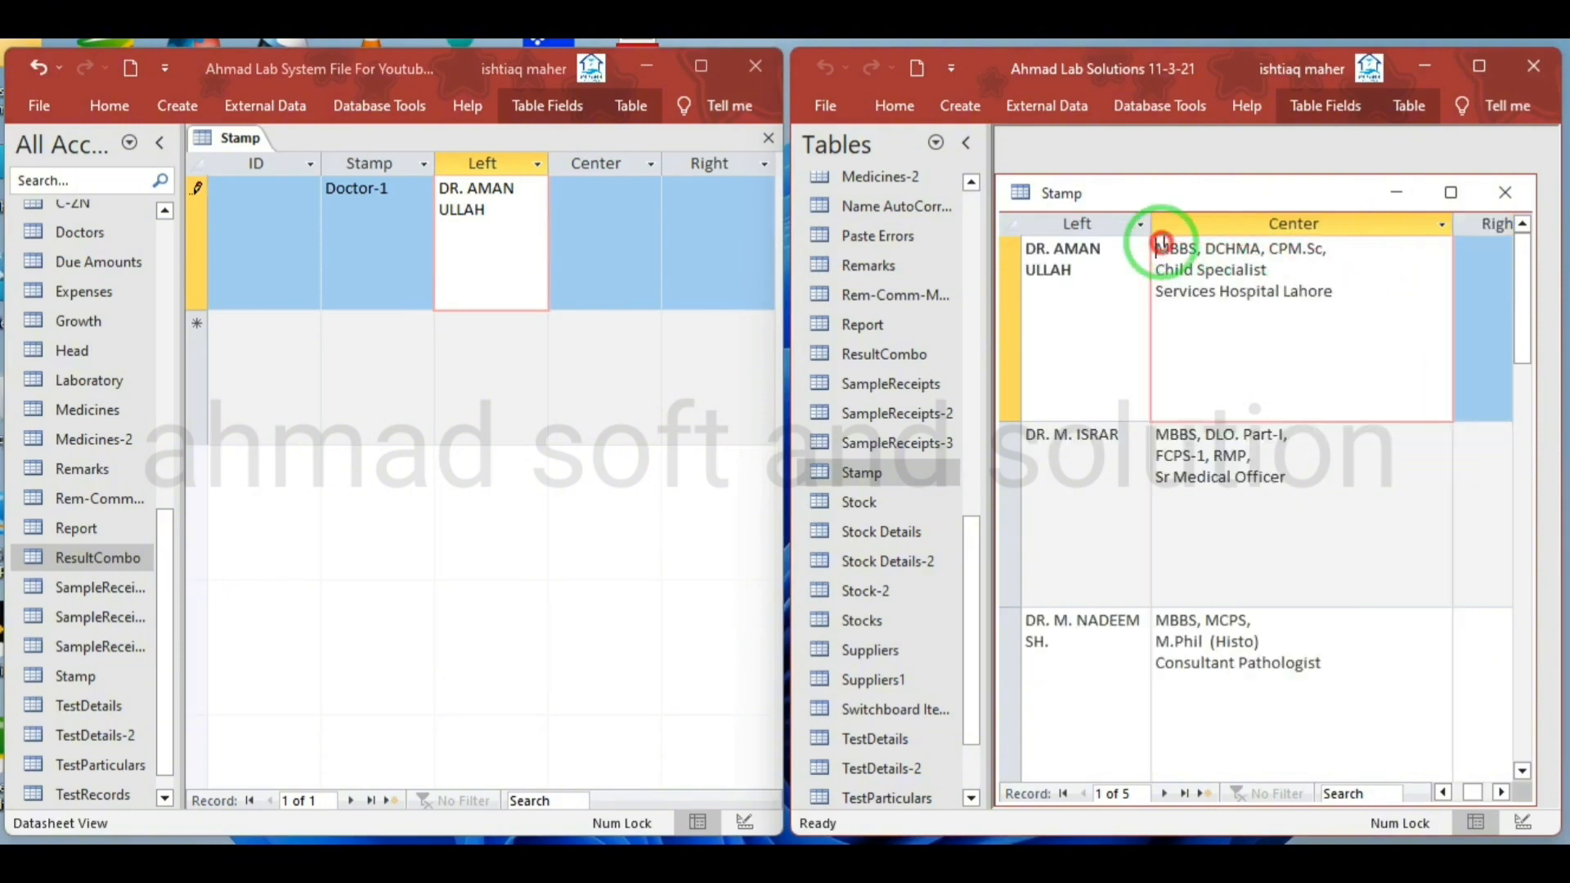
drag(1163, 243, 1374, 315)
click(632, 217)
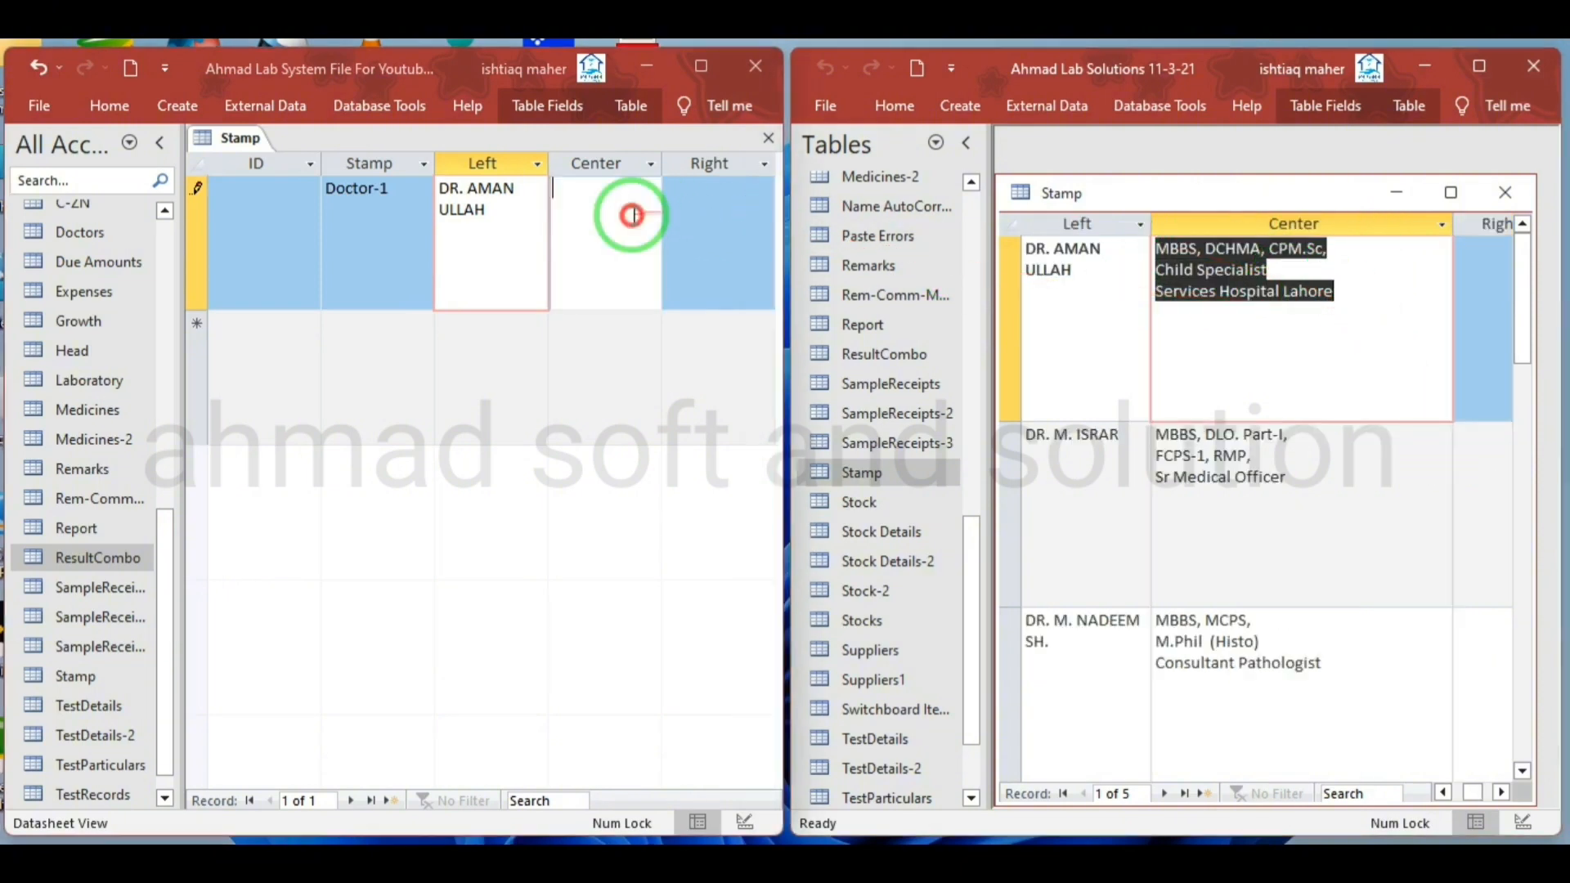
click(1504, 273)
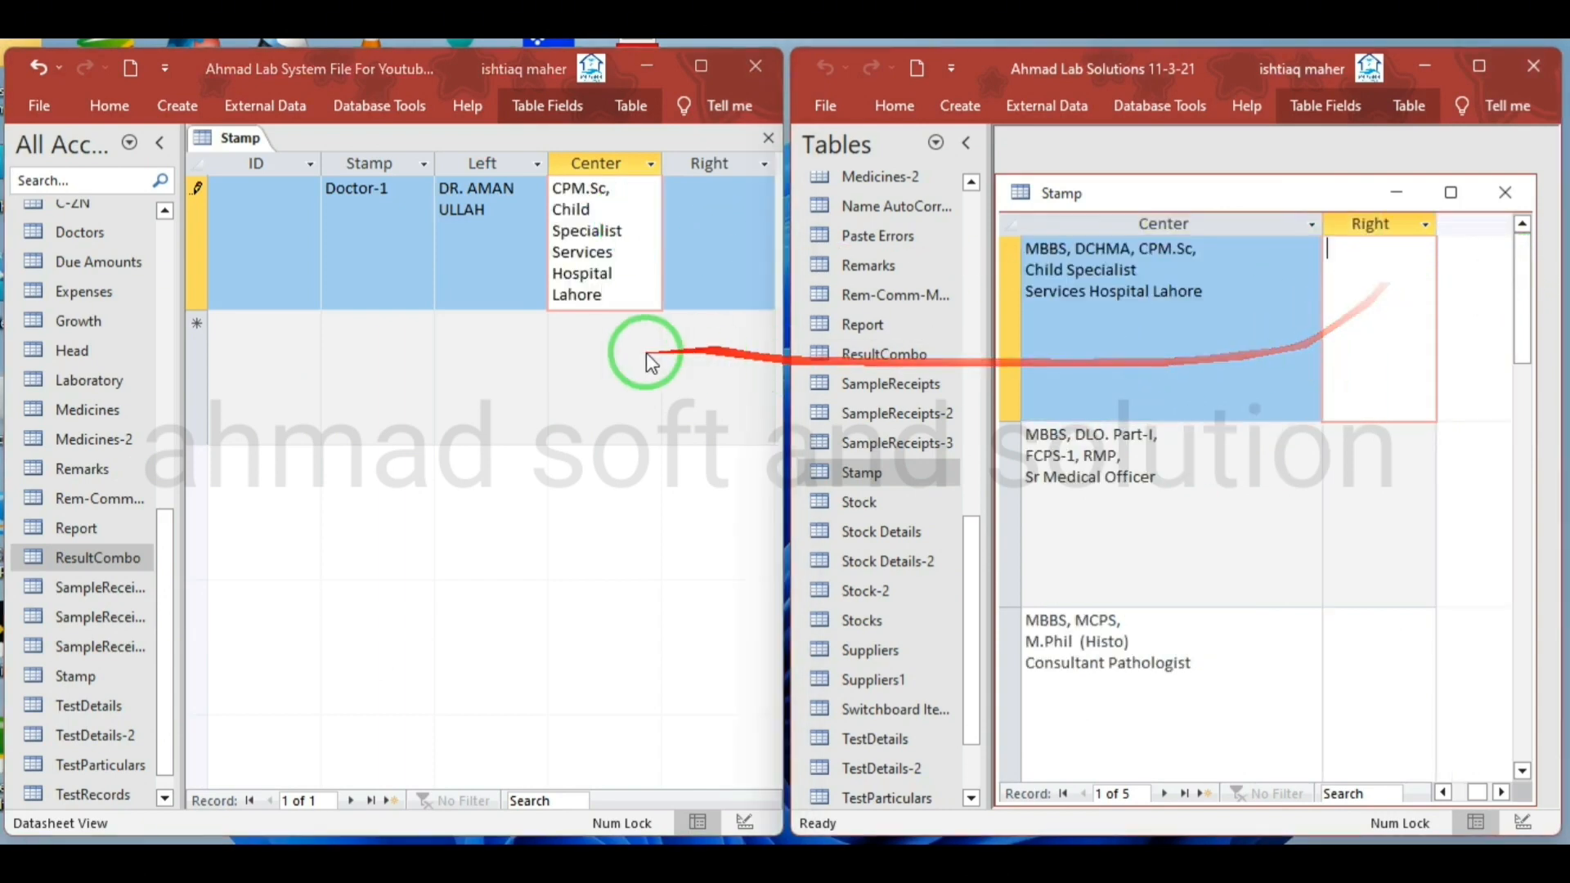
- Close the Stamp tables in both databases
click(768, 139)
click(683, 513)
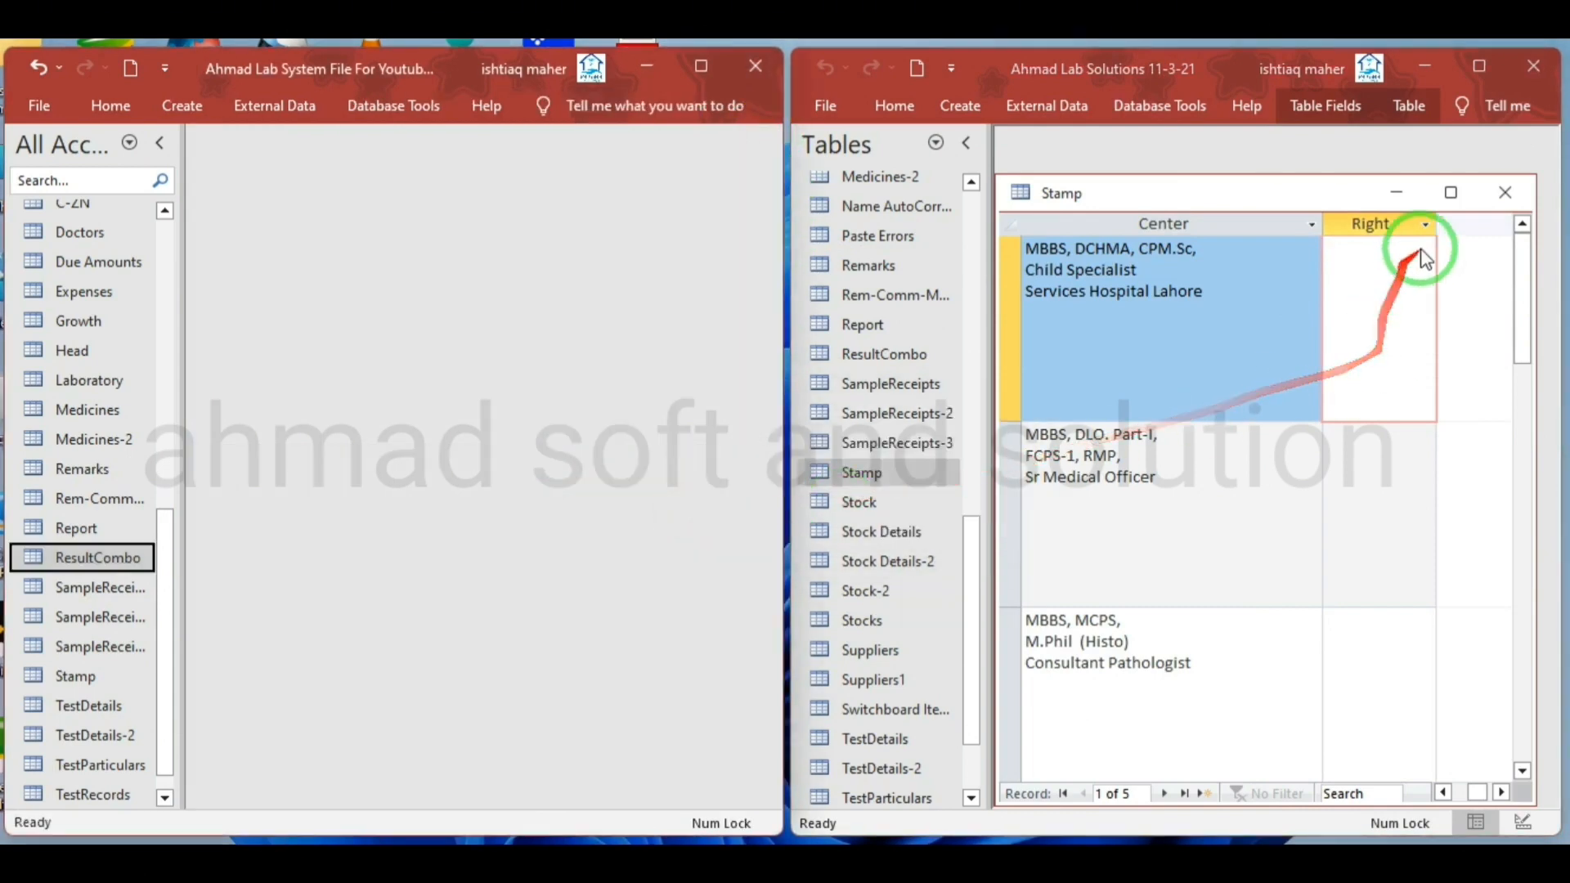
click(1505, 192)
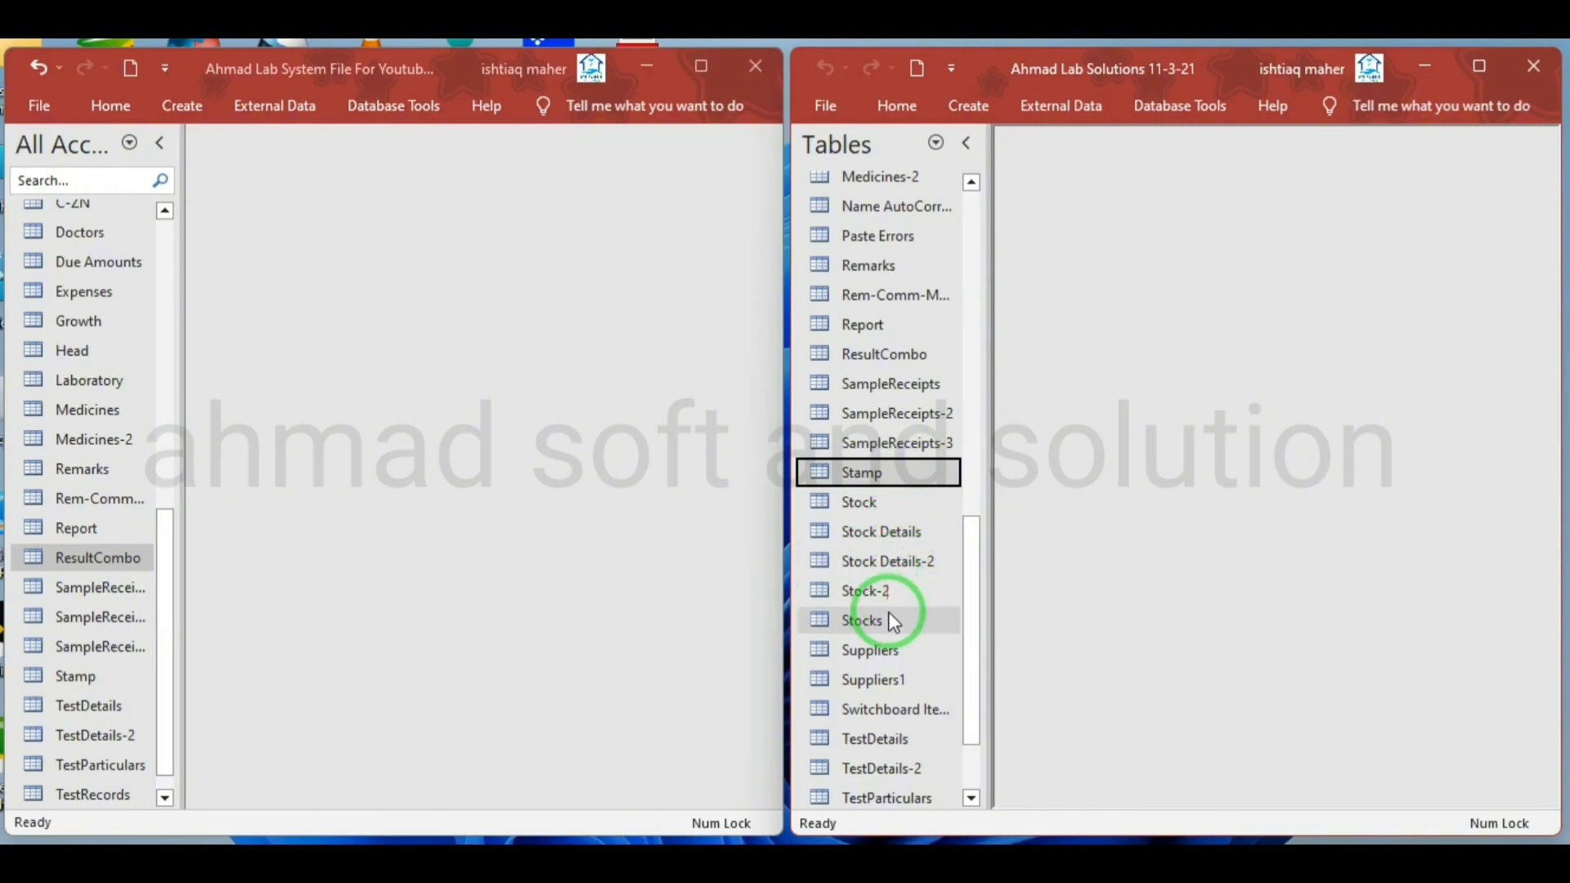
- Compare the remaining tables in both databases and copy the name of the source table Widal Tes
scroll(888, 619, down, 1)
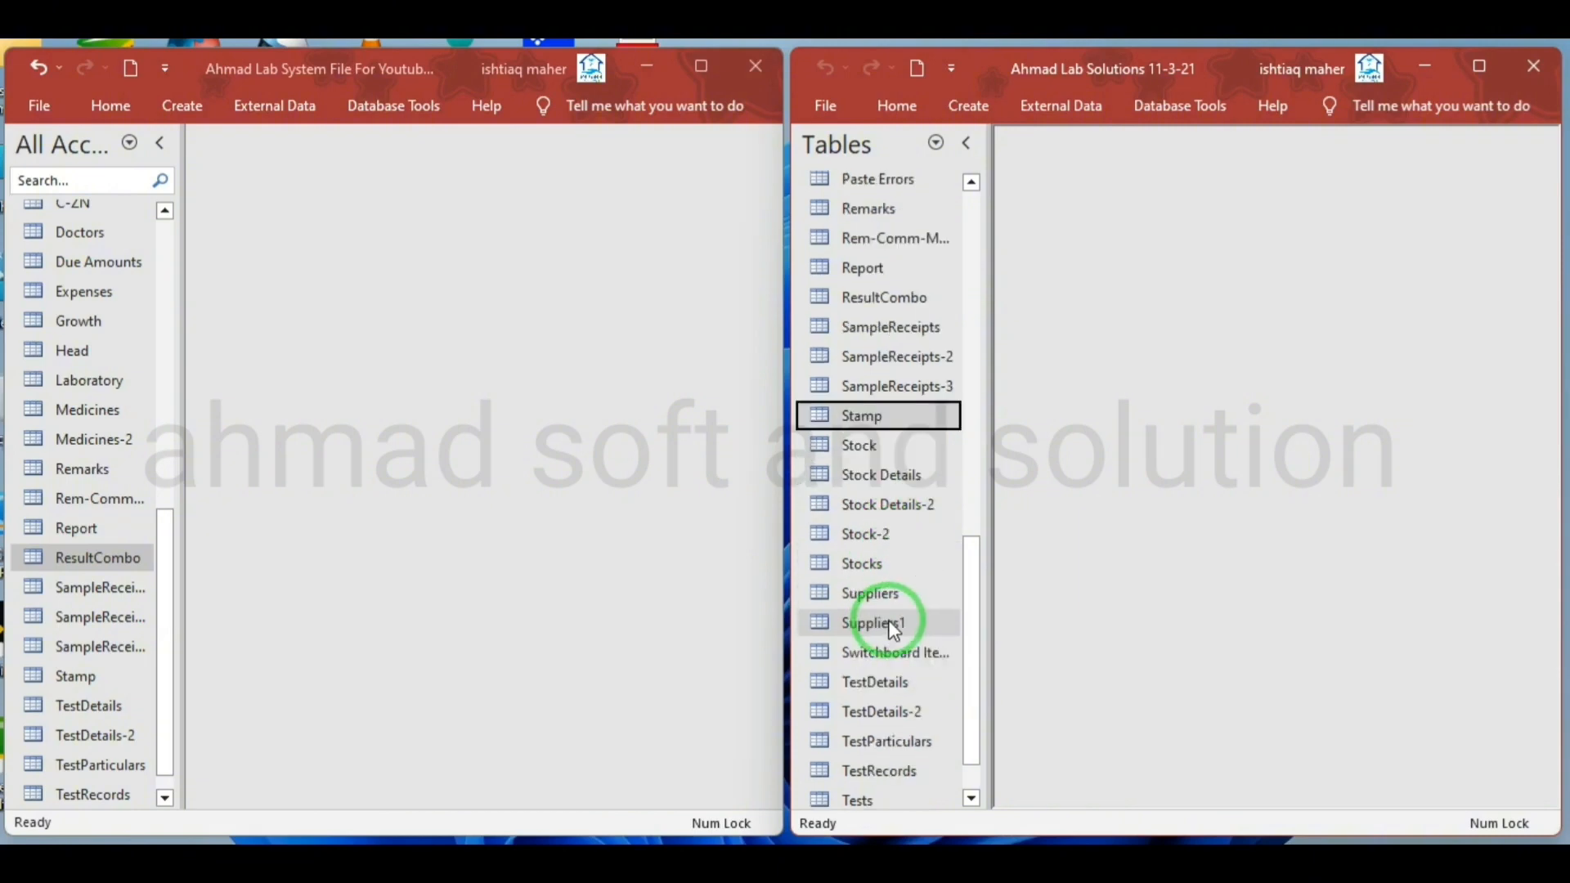
scroll(889, 623, down, 1)
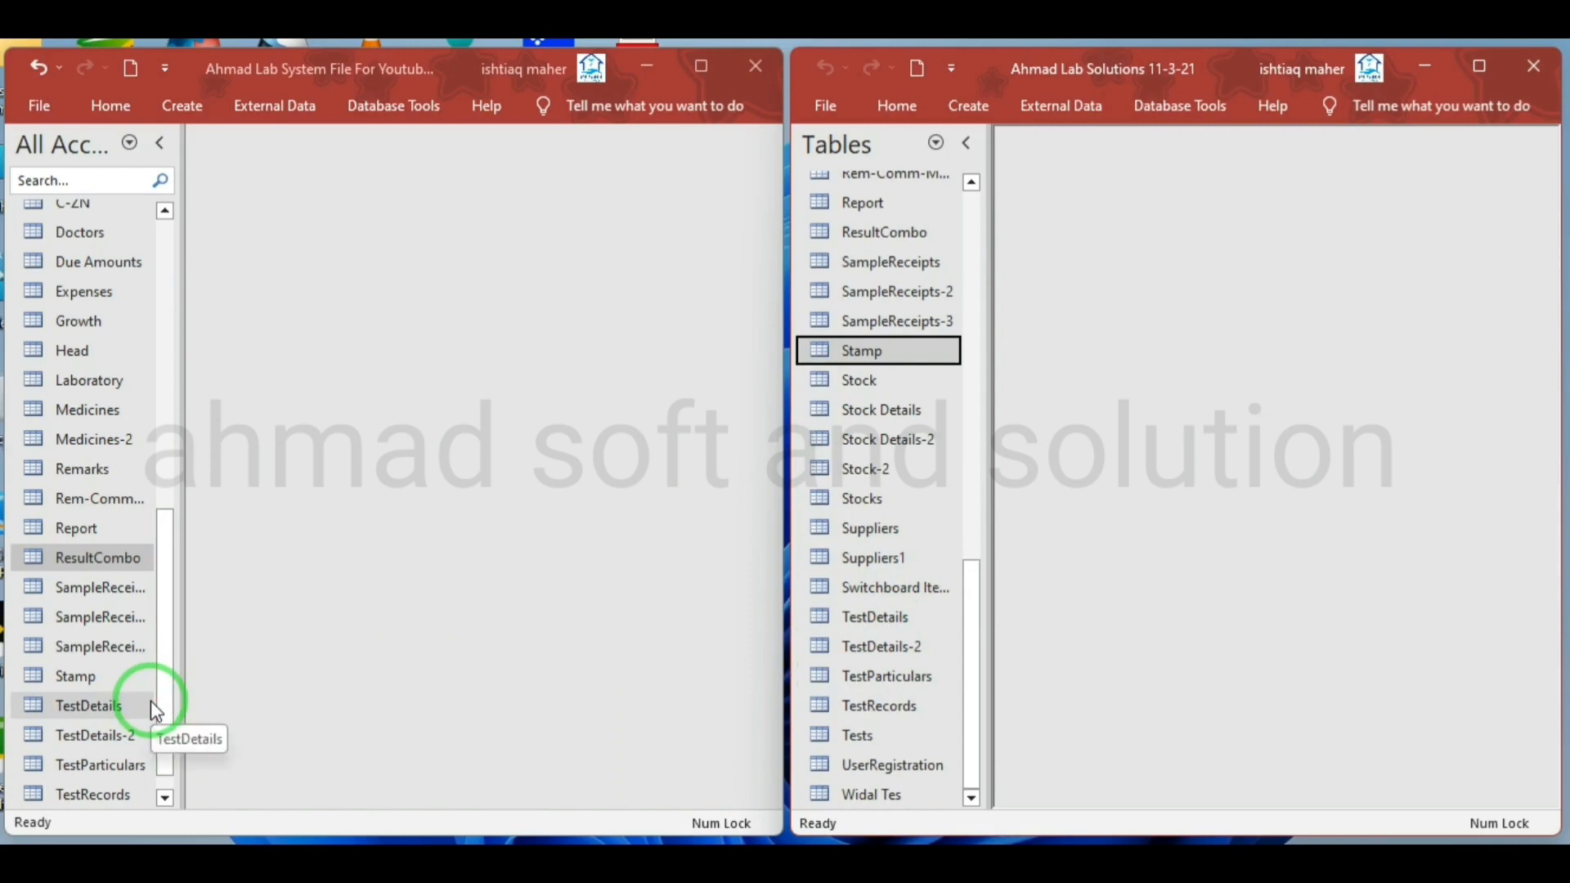
scroll(142, 760, down, 1)
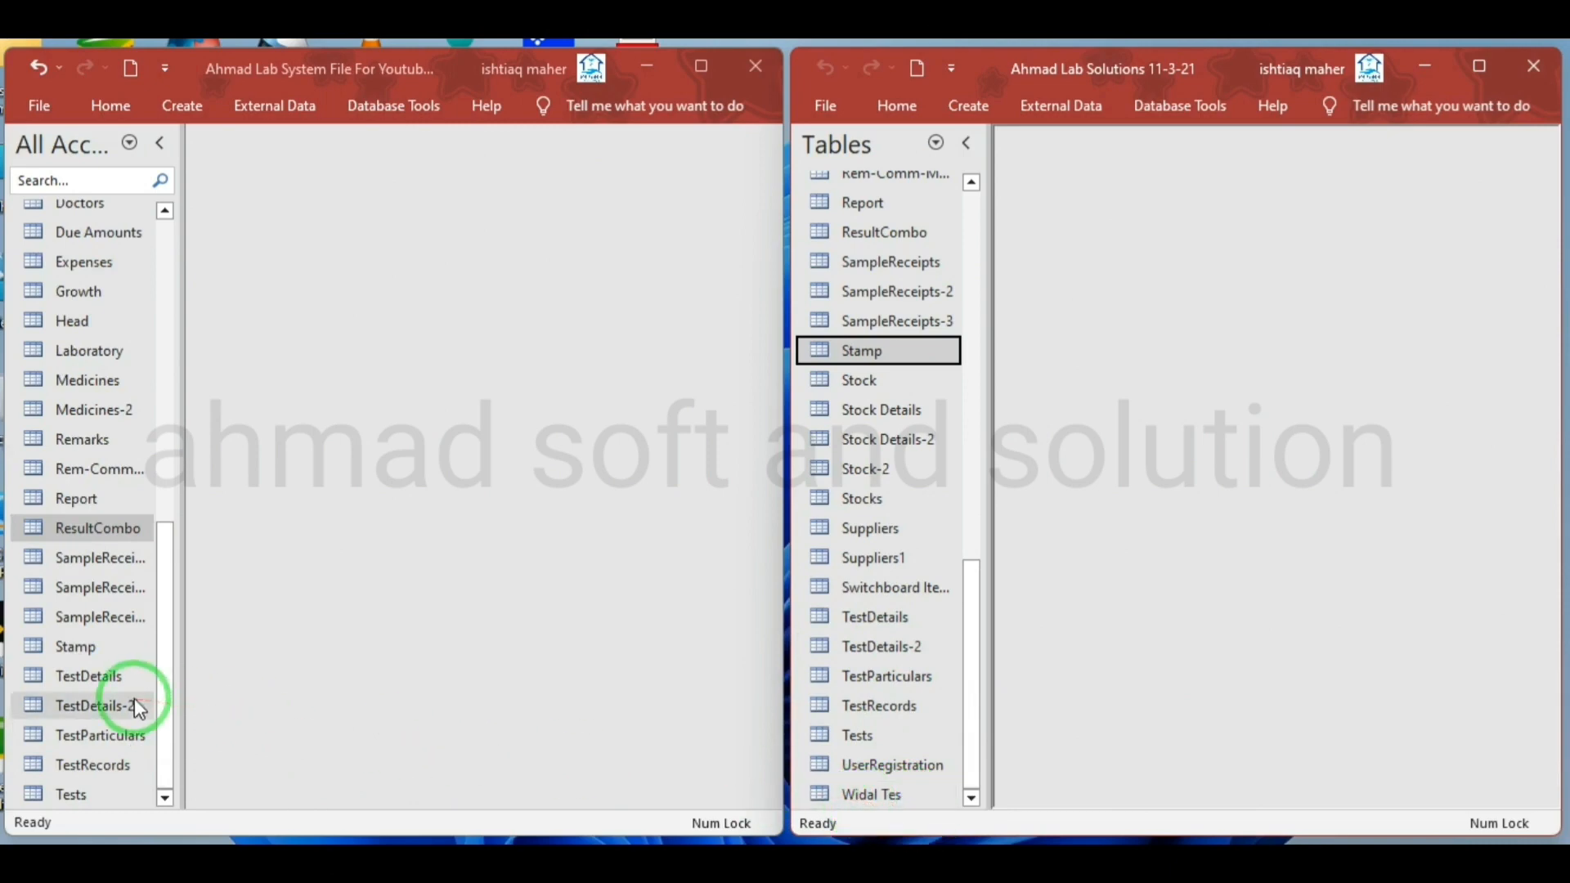
drag(138, 708, 861, 799)
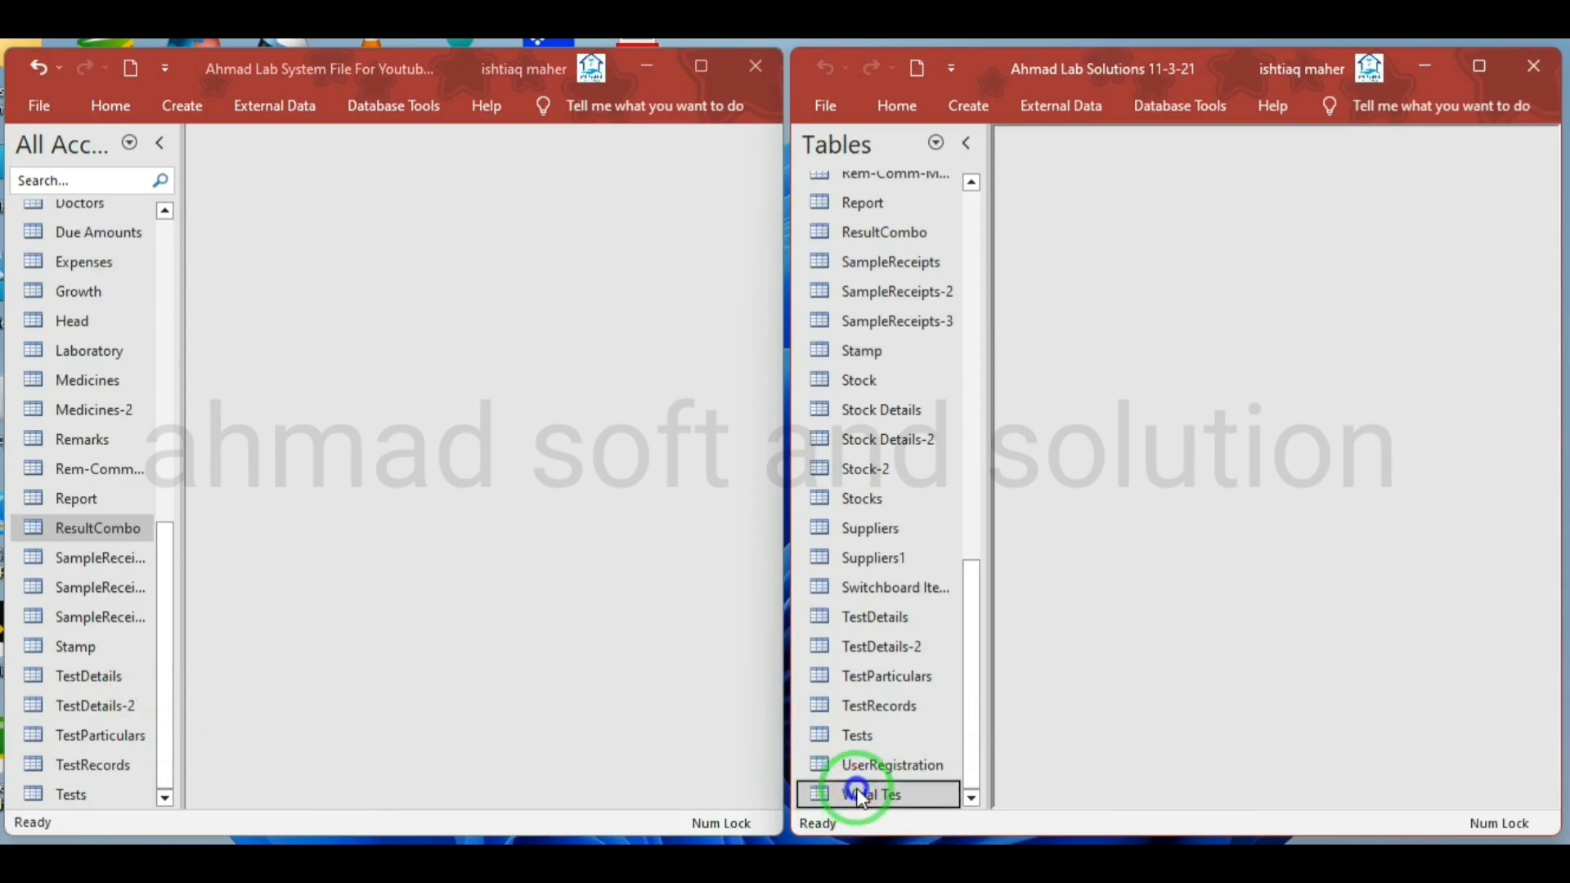
right_click(861, 798)
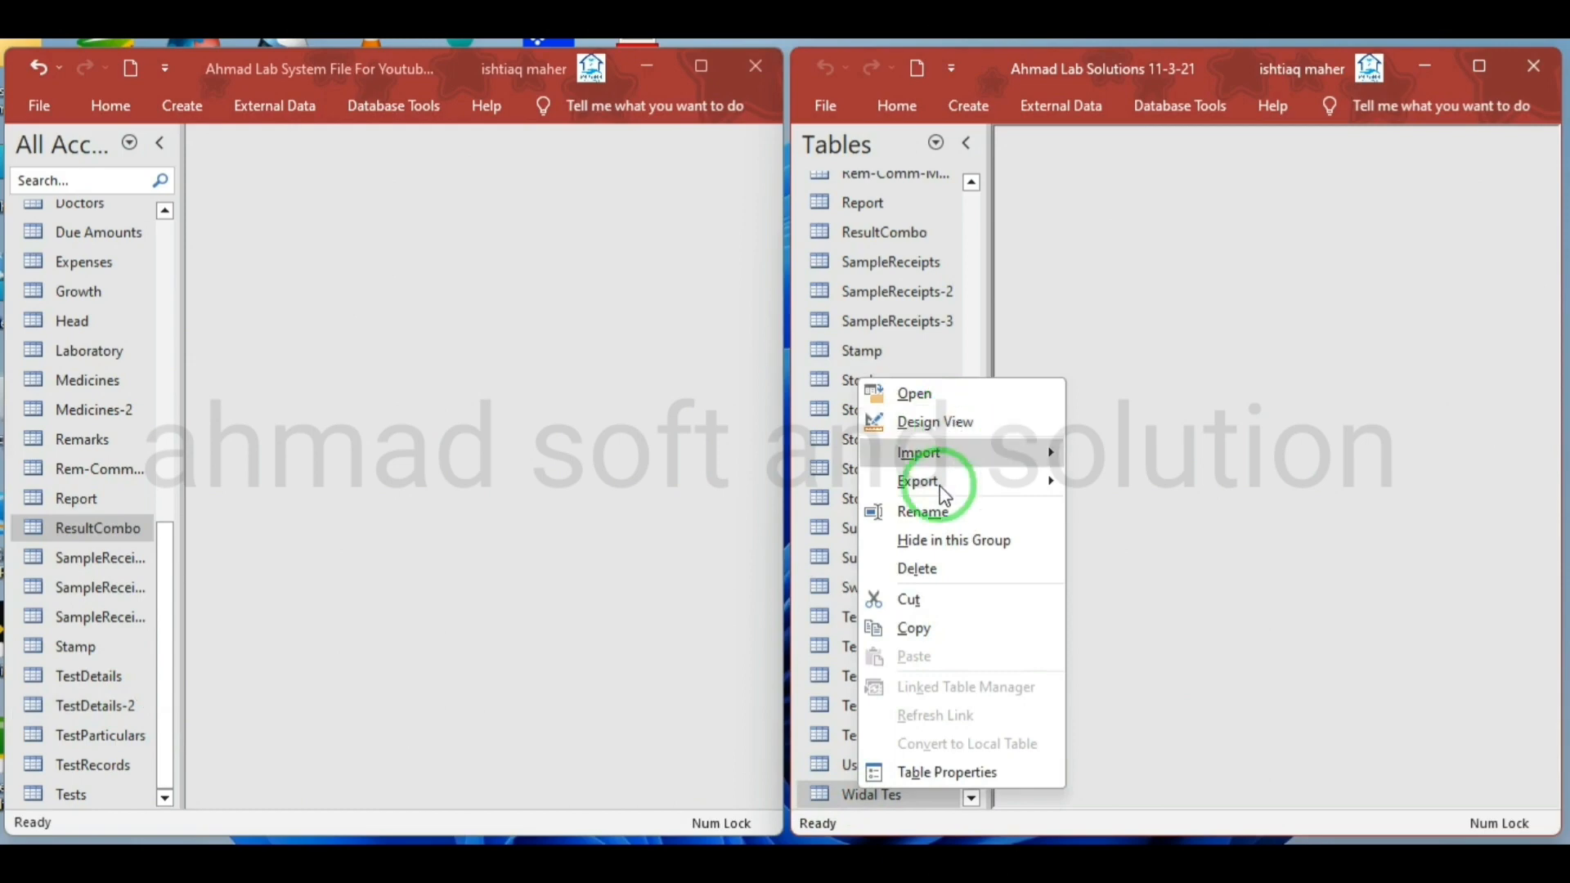
click(938, 511)
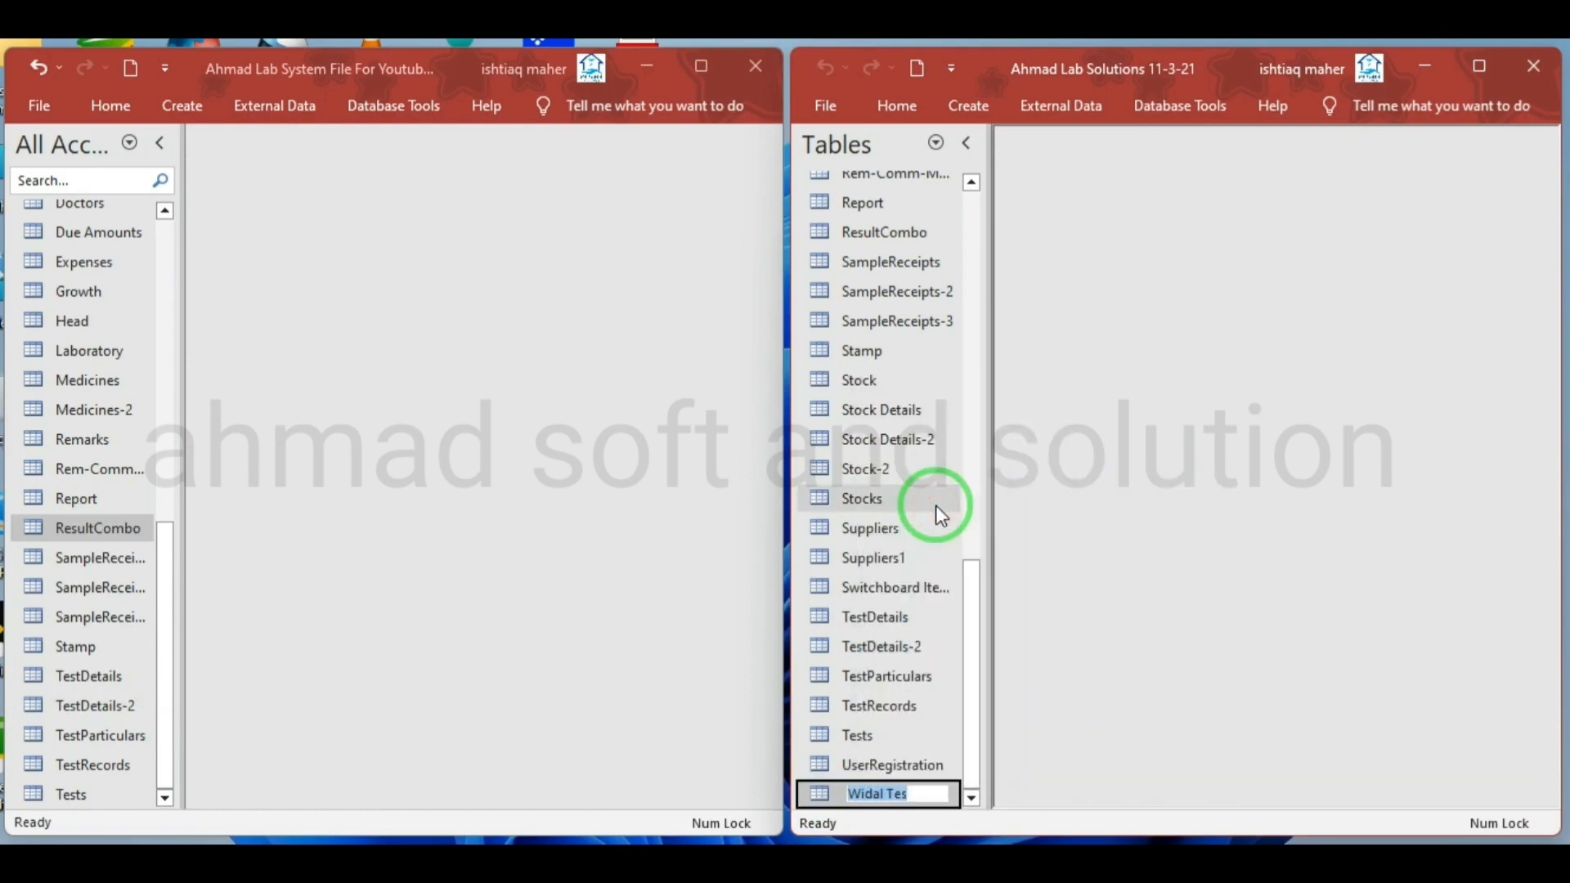
- Create a new table in the lab system database and save it as Widal Tes, opening it in Design View
click(182, 105)
click(158, 168)
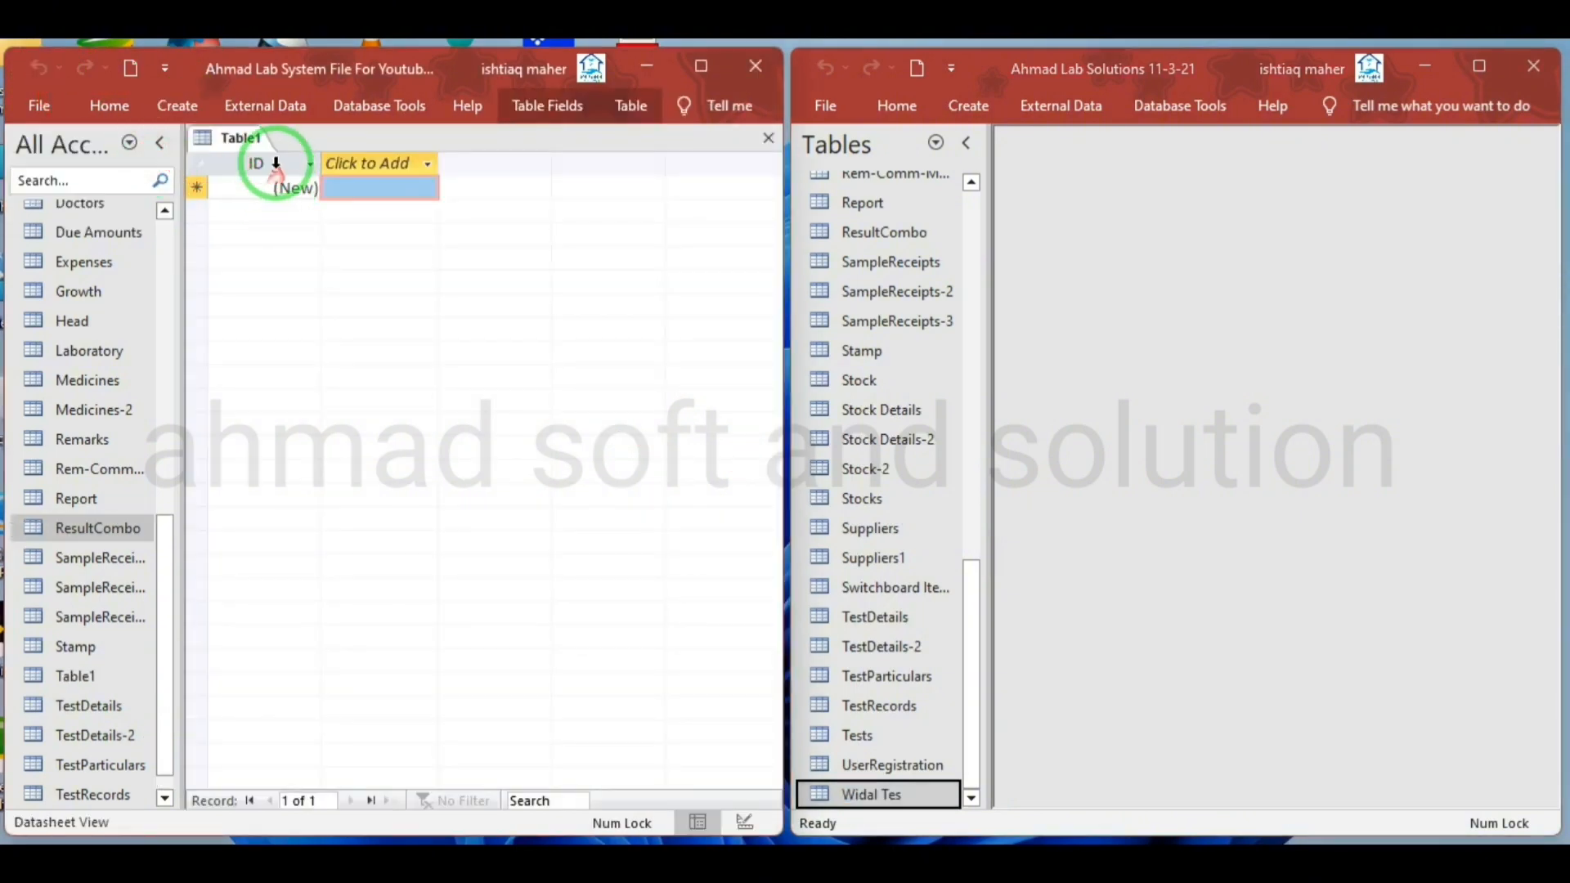
right_click(229, 151)
click(285, 243)
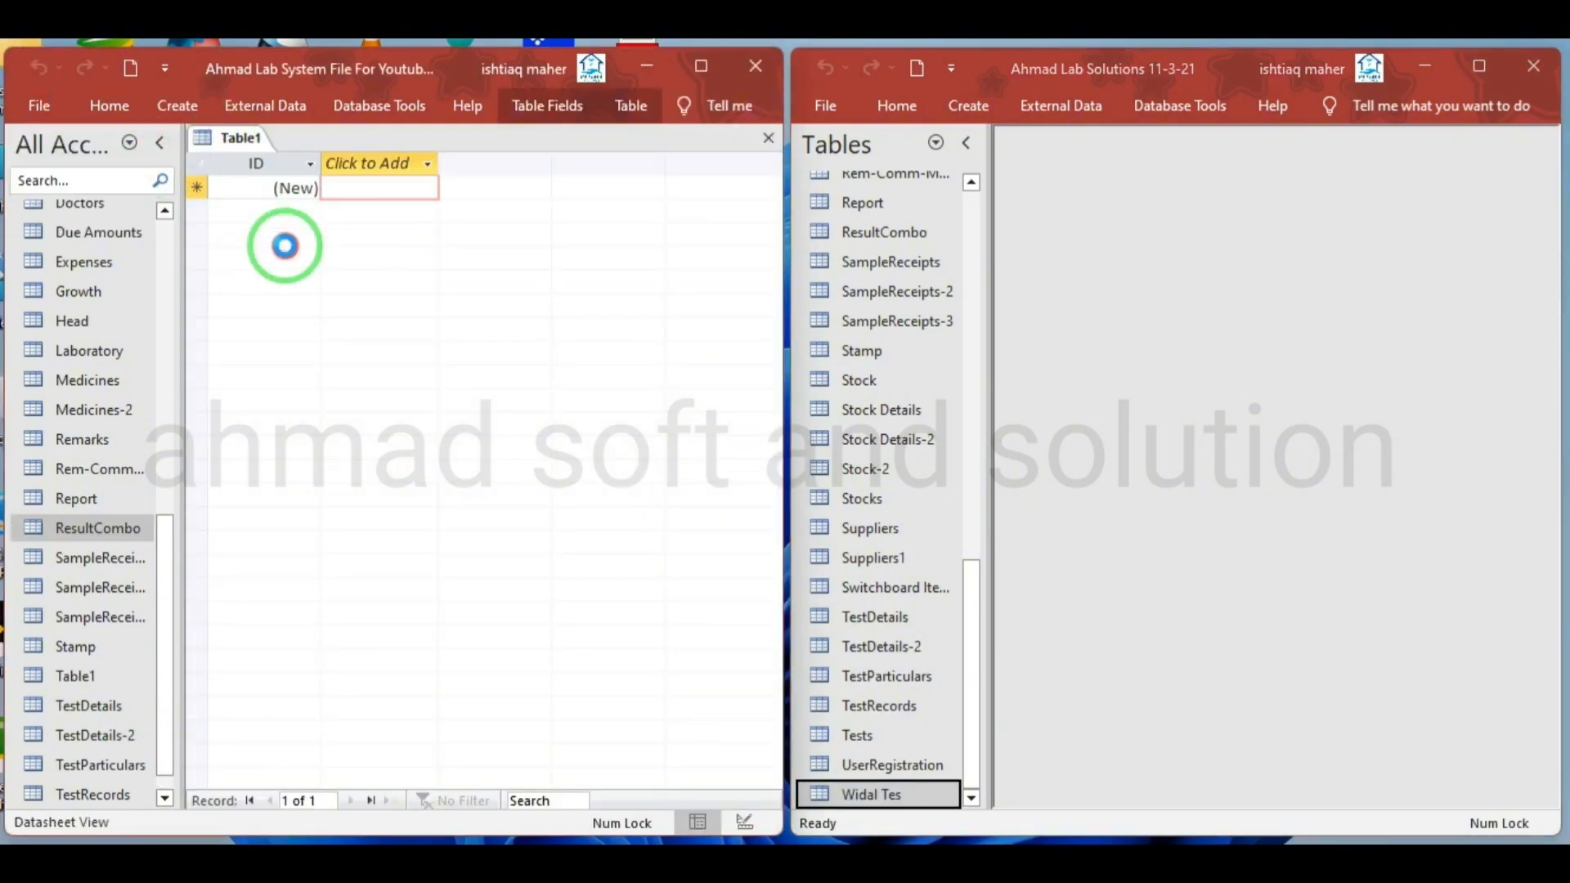
text(Widal Tes)
click(396, 379)
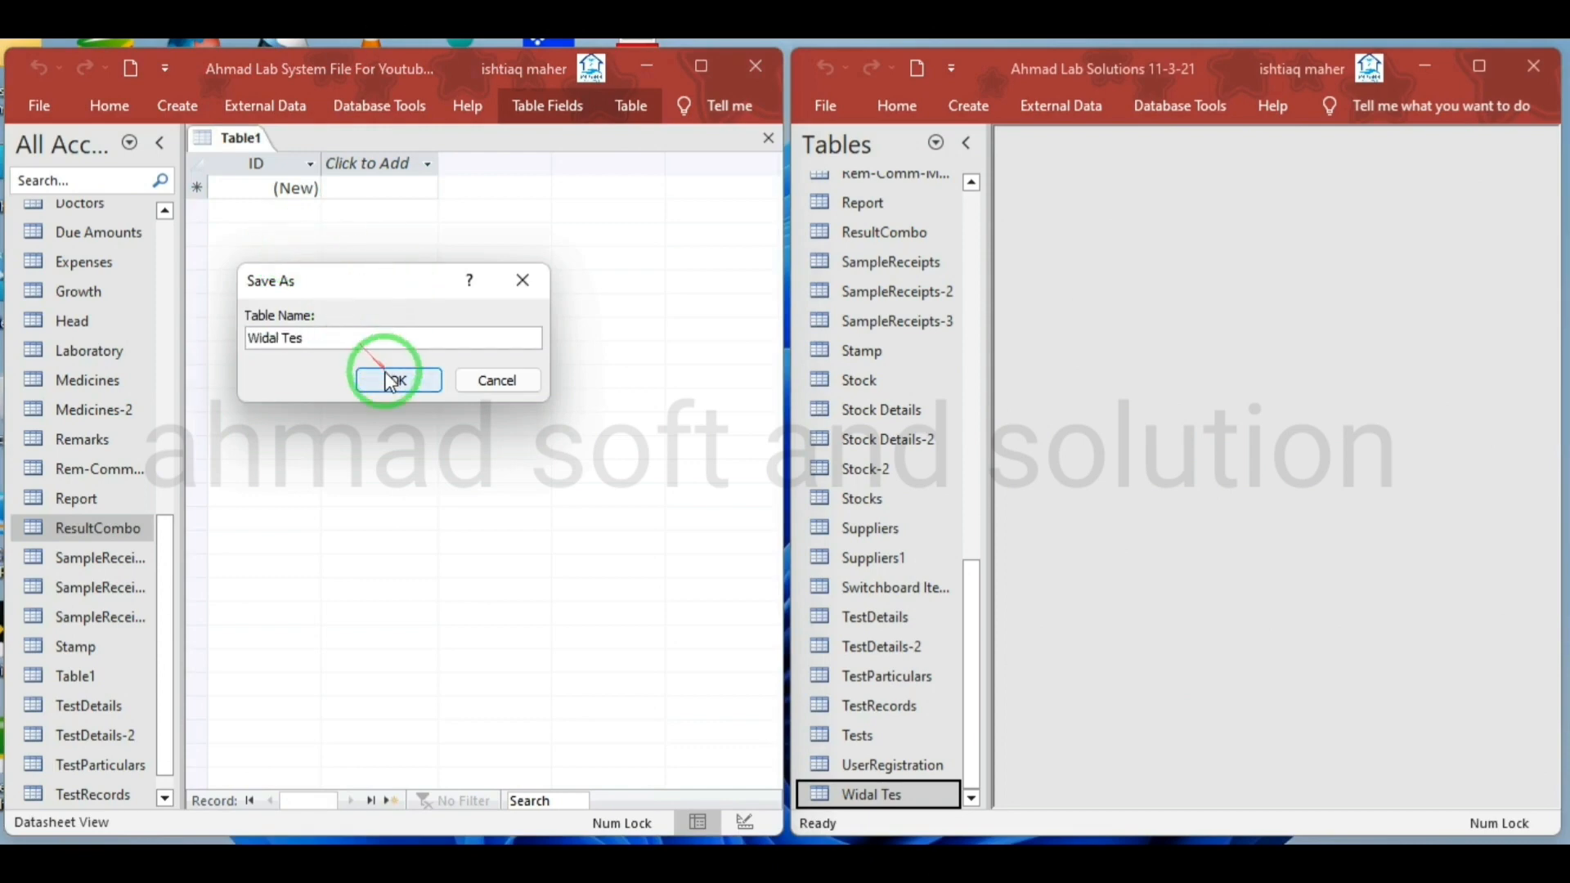
- Check the new database's table list down to its end and close the Widal Tes table's design
right_click(873, 790)
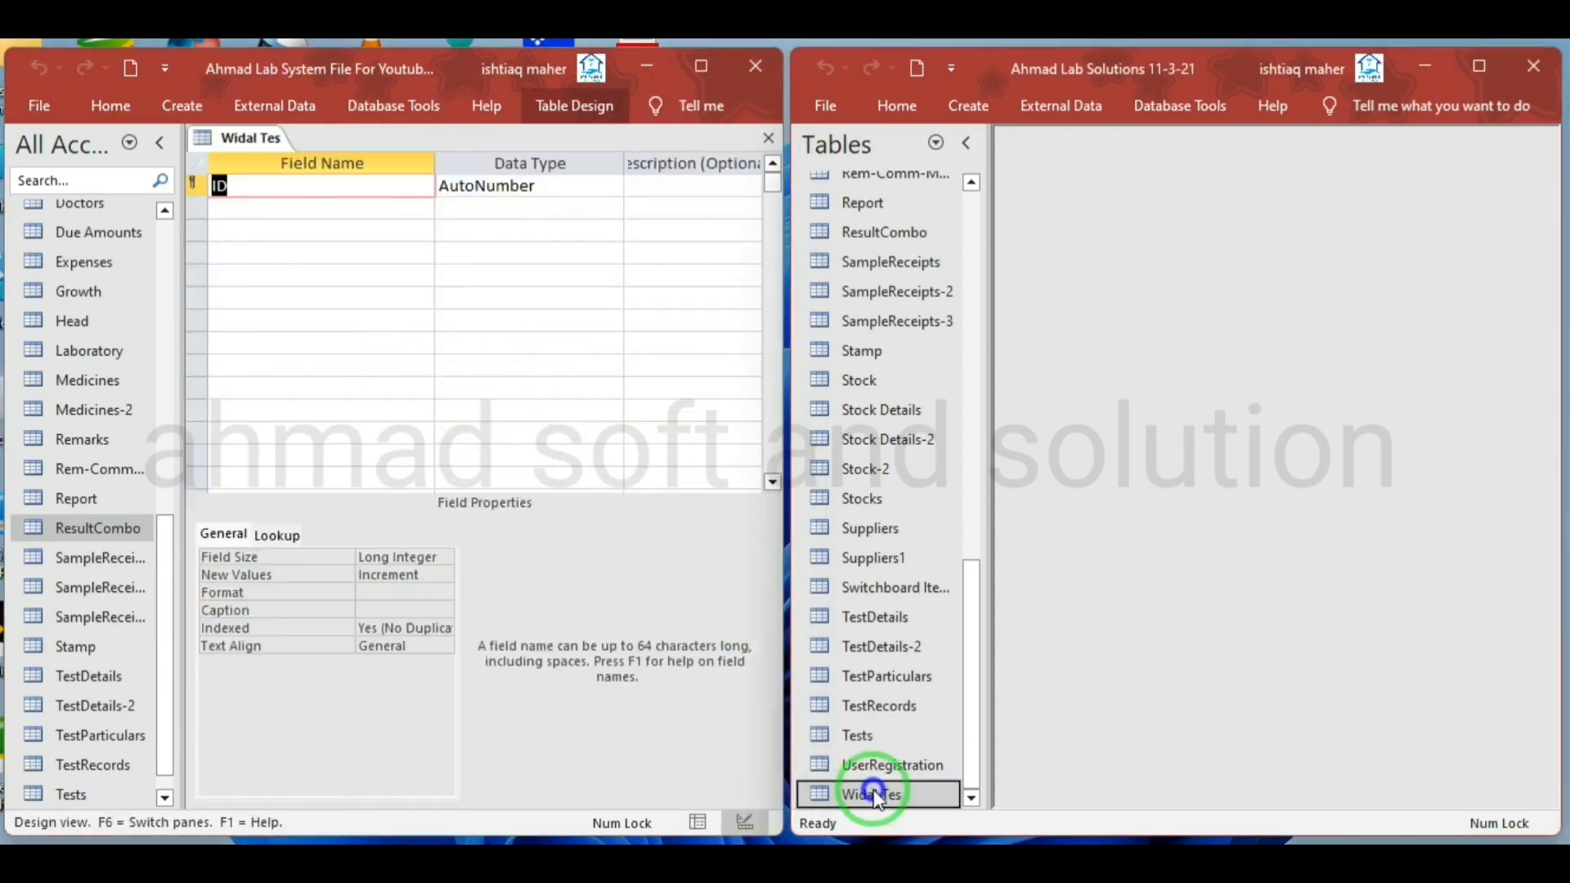
click(170, 705)
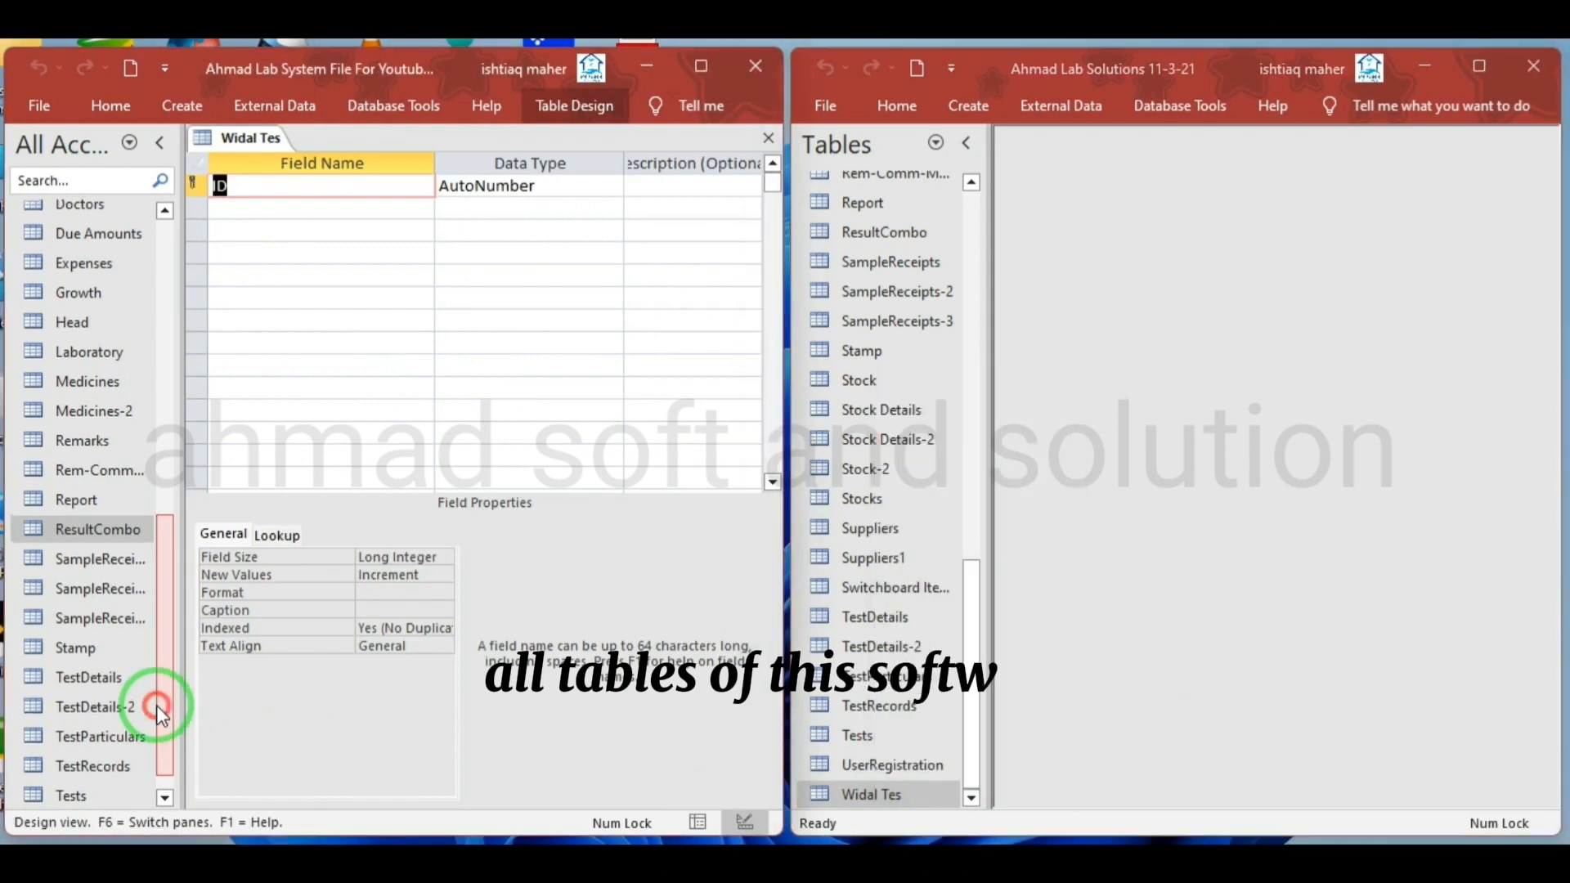
drag(168, 711, 168, 740)
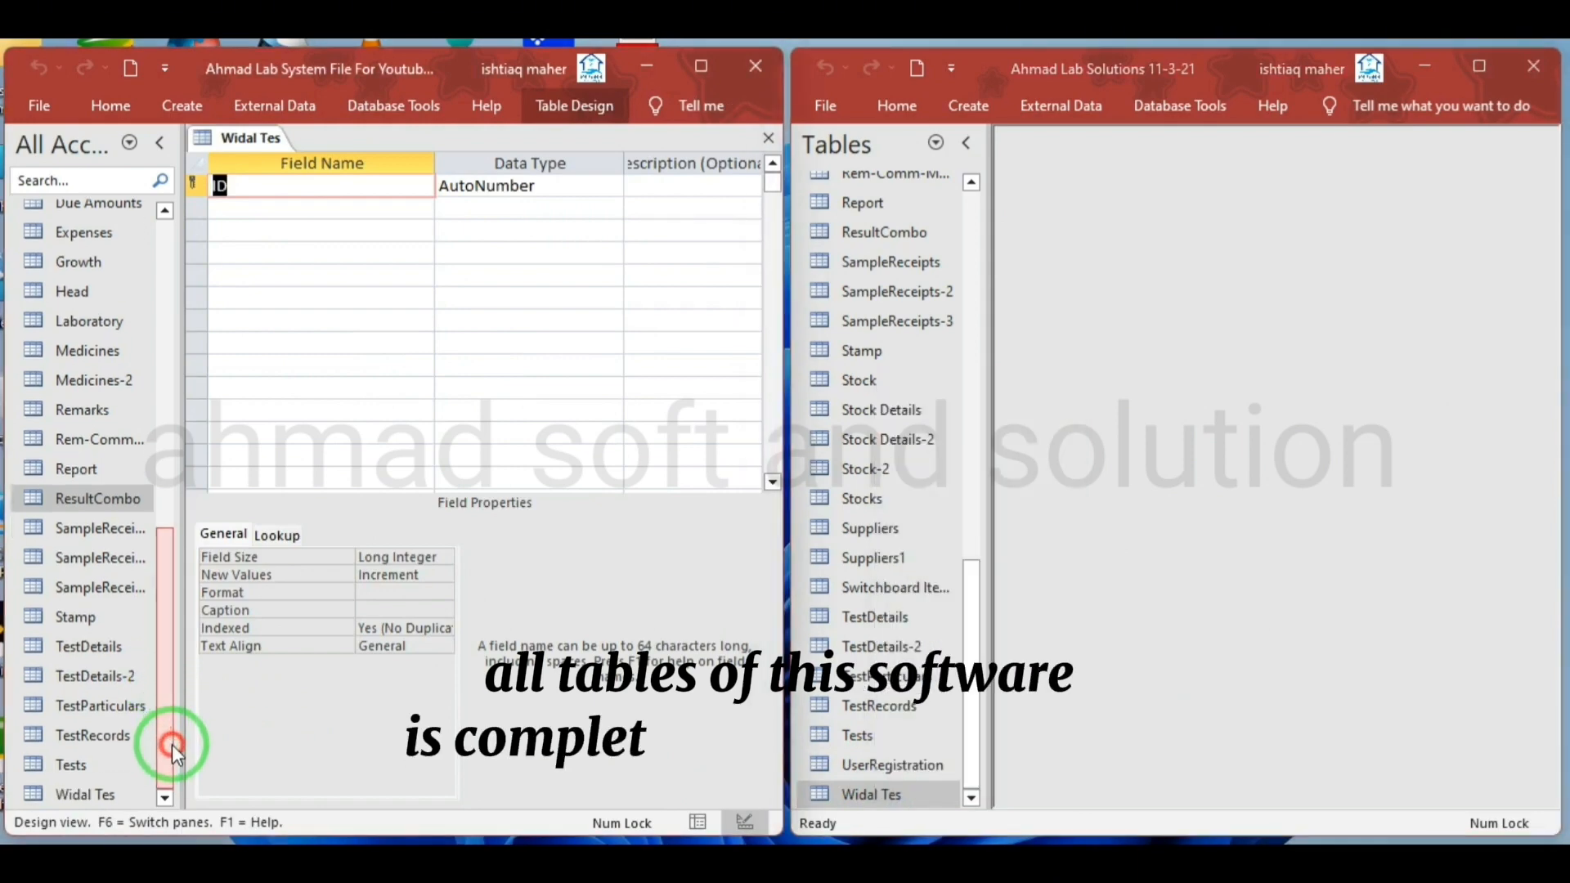
click(769, 137)
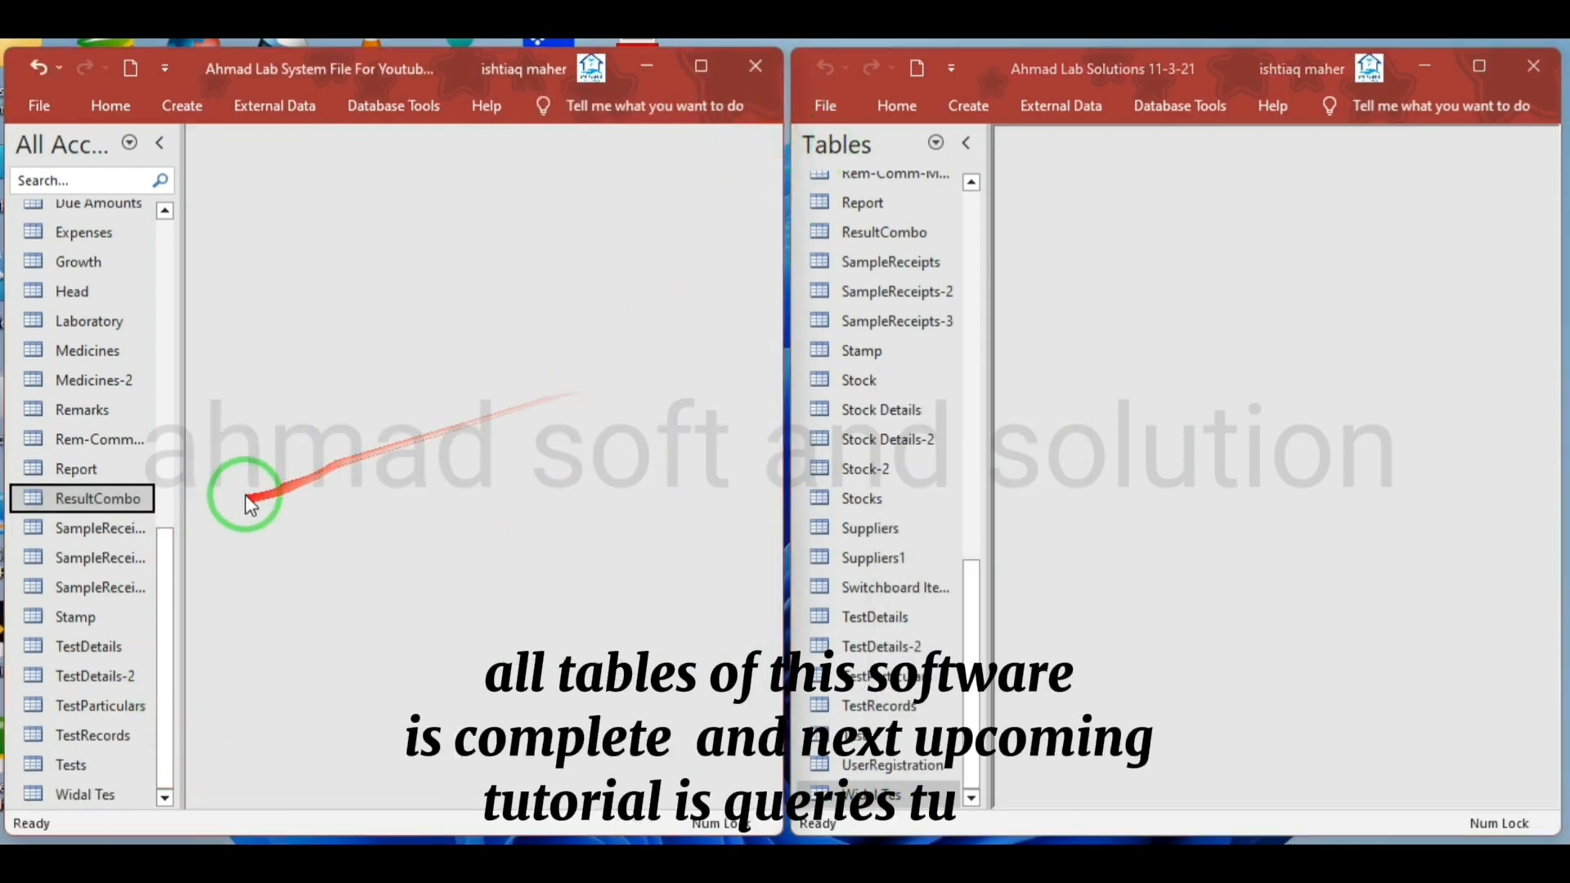